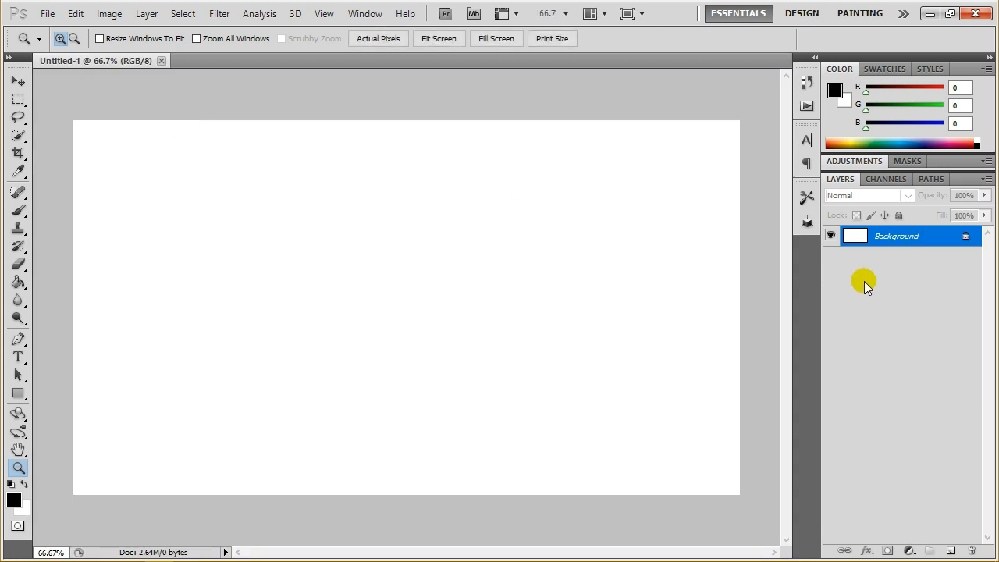
Step: Convert the locked Background into an editable regular layer, keeping the default name, and toggle its visibility off and on
{"action": "double_click", "coordinate": [965, 235]}
{"action": "left_click", "coordinate": [621, 173]}
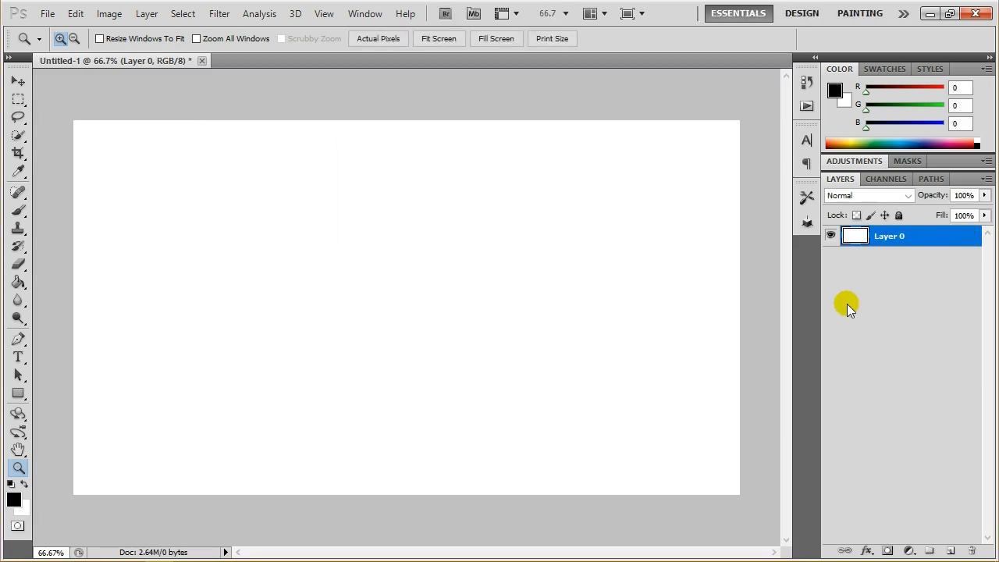
{"action": "left_click", "coordinate": [832, 236]}
{"action": "left_click", "coordinate": [830, 235]}
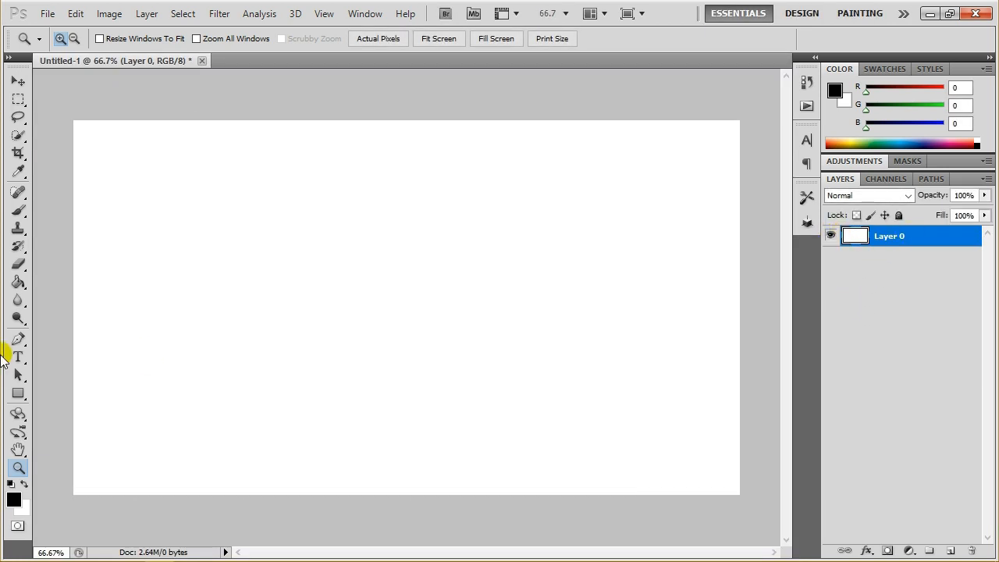
Step: Set the foreground colour to pale lilac #e7dce8 and fill the whole canvas layer with it using the Paint Bucket
{"action": "left_click", "coordinate": [13, 498]}
{"action": "left_click_drag", "start_coordinate": [547, 168], "coordinate": [531, 181]}
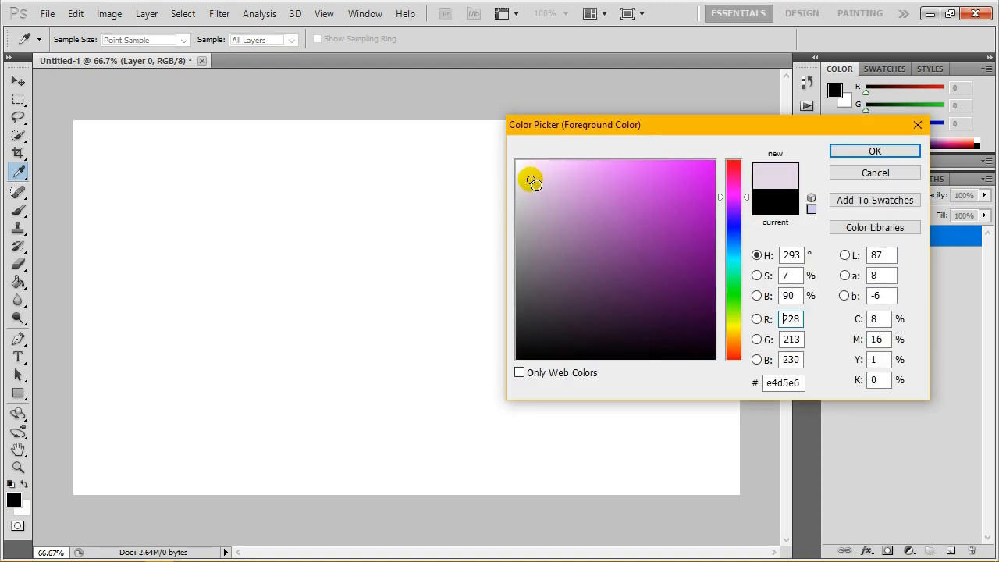
{"action": "left_click", "coordinate": [529, 179]}
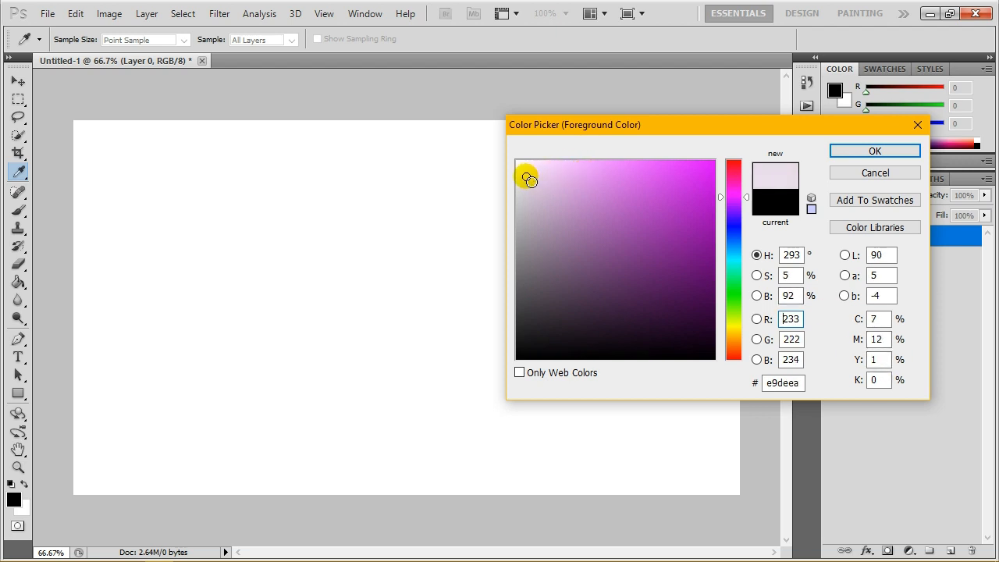
{"action": "left_click", "coordinate": [792, 383]}
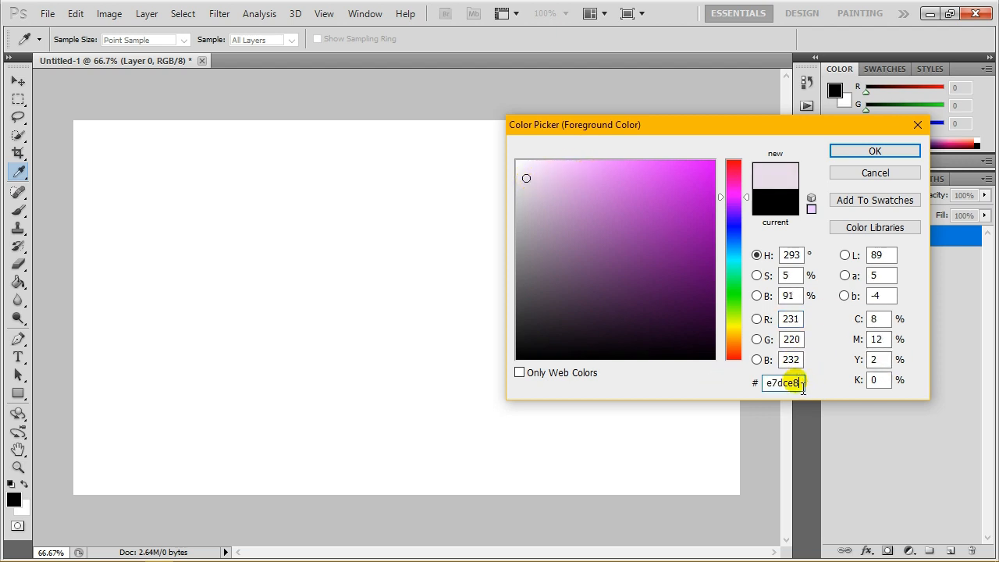
{"action": "left_click", "coordinate": [872, 149]}
{"action": "key", "text": "z"}
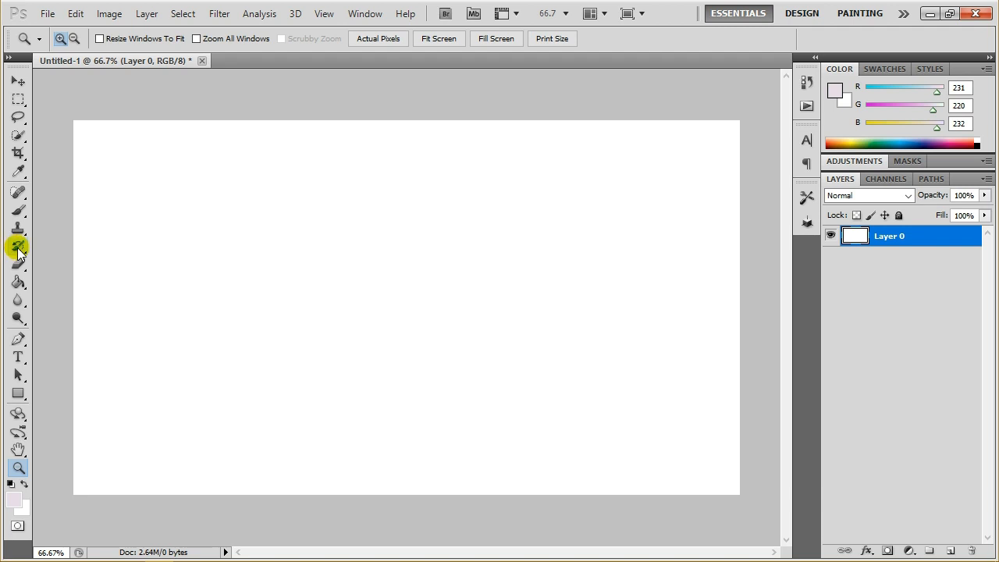
{"action": "left_click", "coordinate": [18, 281]}
{"action": "left_click", "coordinate": [105, 302]}
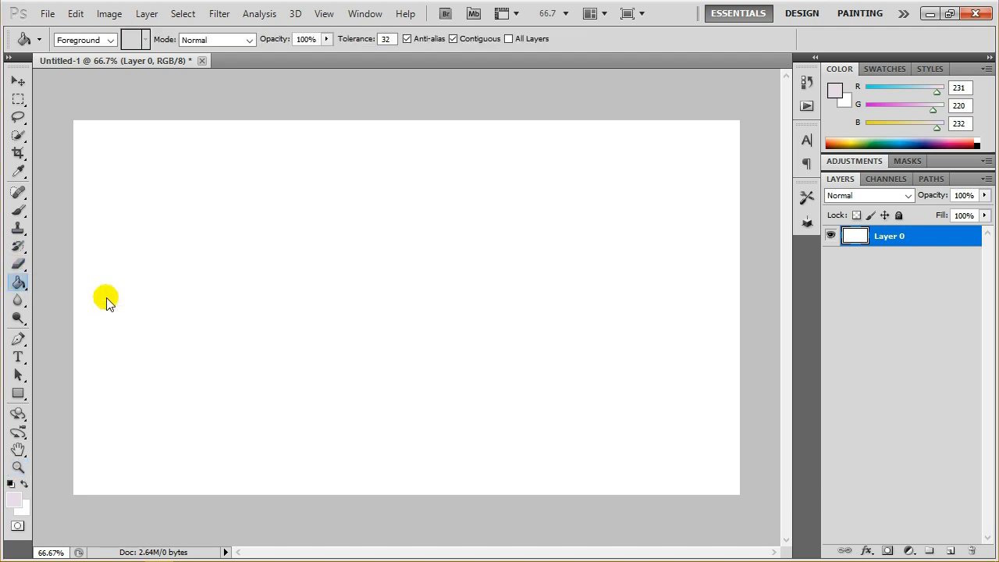
{"action": "left_click", "coordinate": [394, 304]}
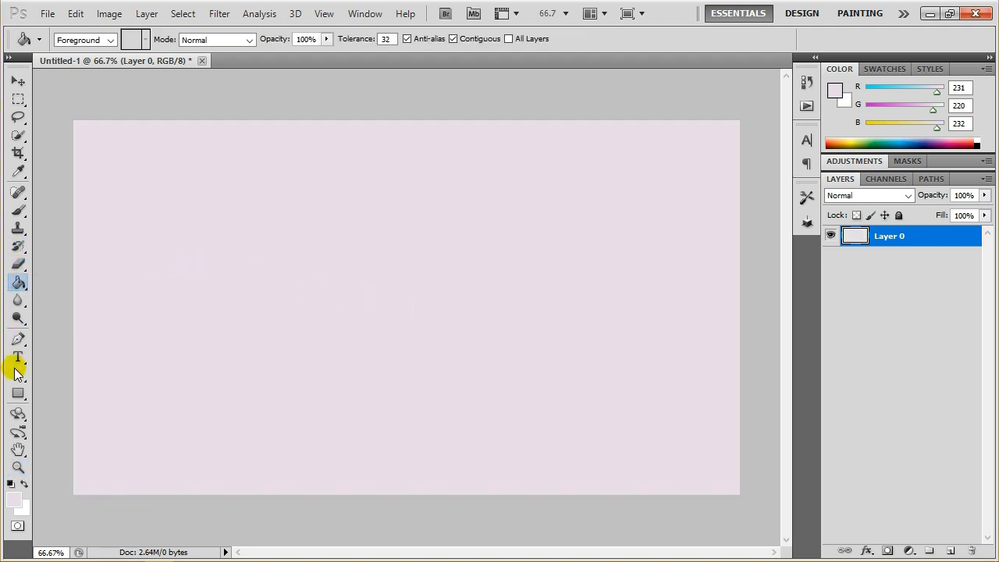
Step: Change the foreground colour to the slightly lighter lilac #ebdfed and refill the canvas layer with it
{"action": "left_click", "coordinate": [12, 499]}
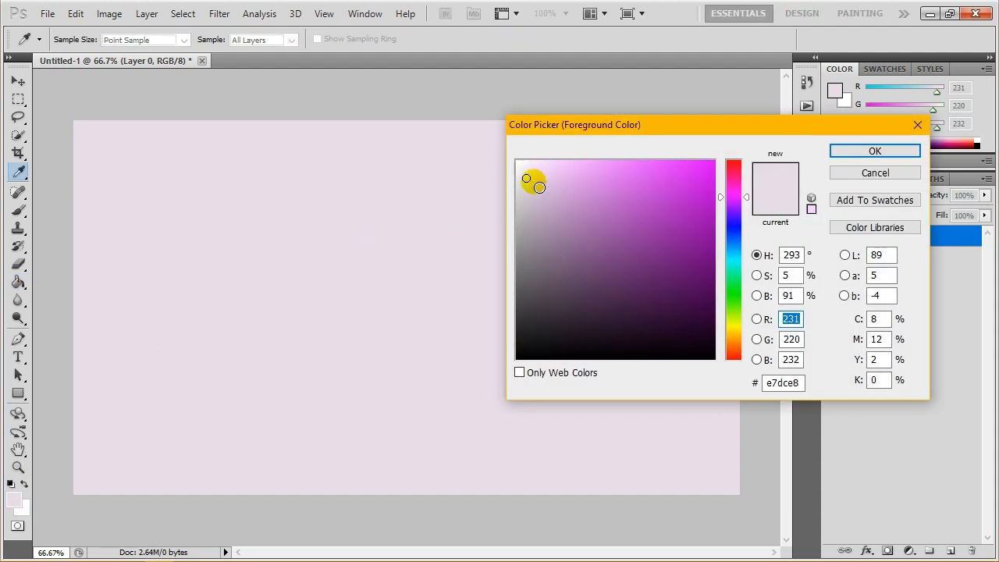
{"action": "left_click", "coordinate": [529, 177]}
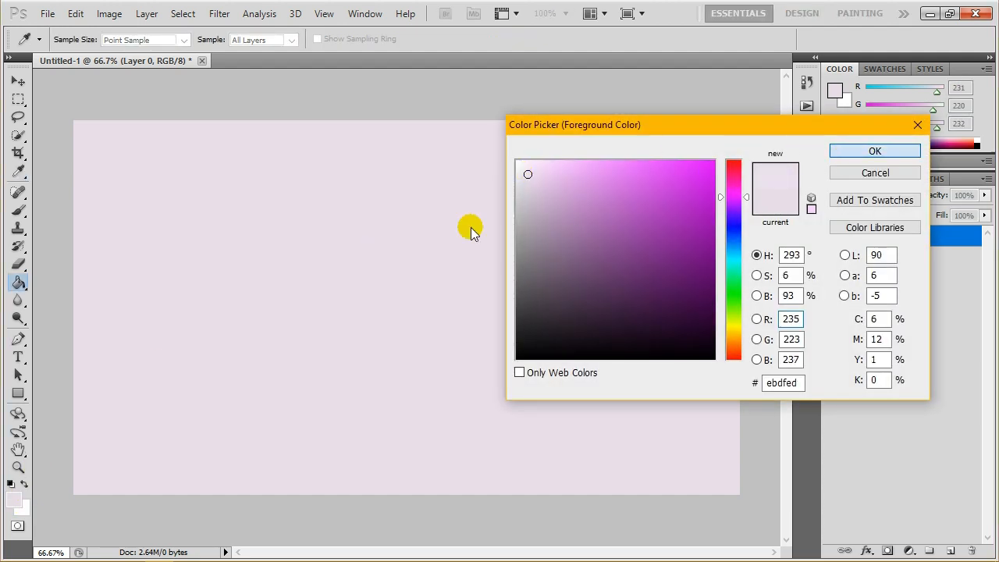
{"action": "key", "text": "Return"}
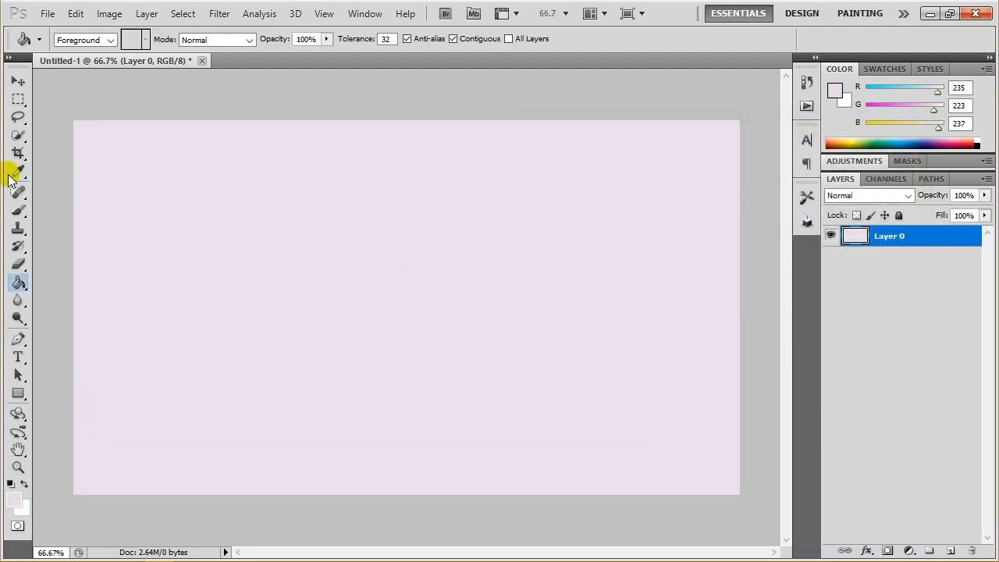
Step: Add the text "shadow" in black Arial across the middle of the canvas
{"action": "left_click", "coordinate": [20, 359]}
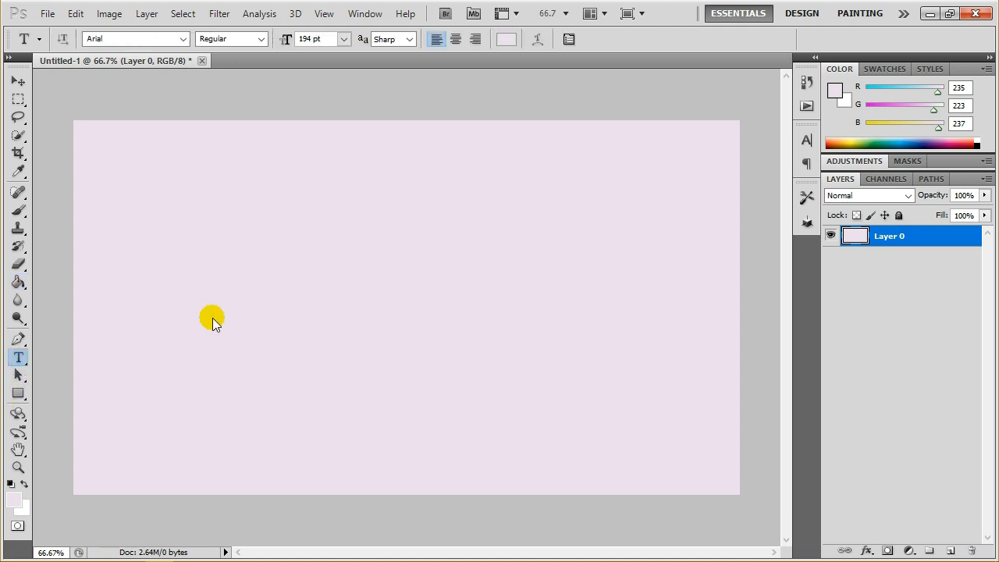
{"action": "left_click", "coordinate": [212, 318]}
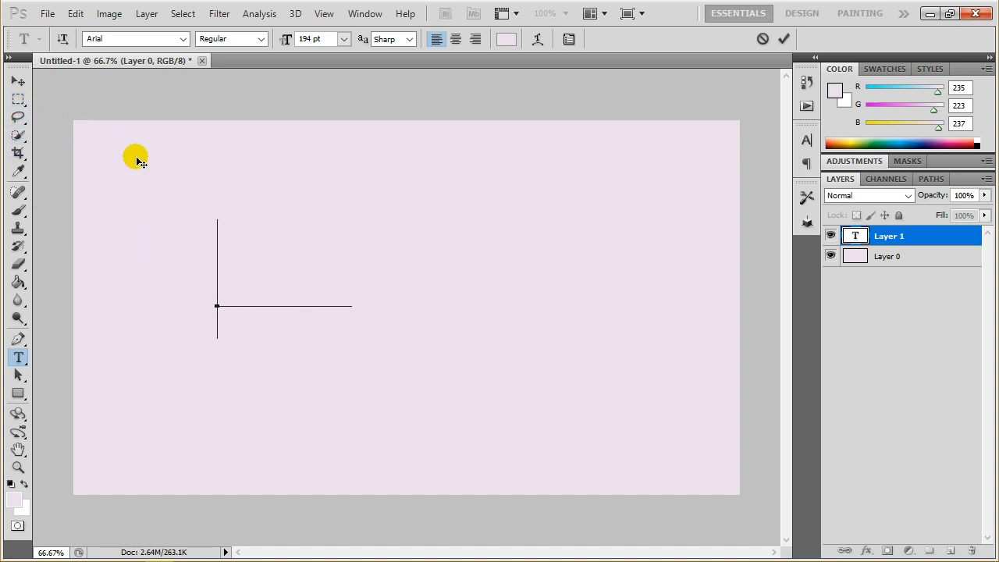
{"action": "left_click", "coordinate": [14, 498]}
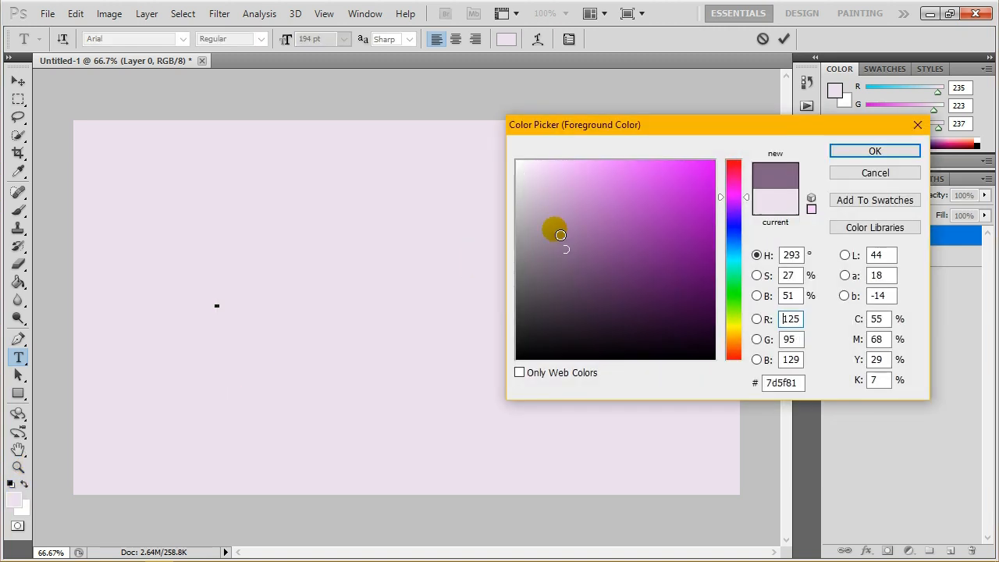
{"action": "left_click_drag", "start_coordinate": [562, 244], "coordinate": [457, 392]}
{"action": "left_click", "coordinate": [843, 150]}
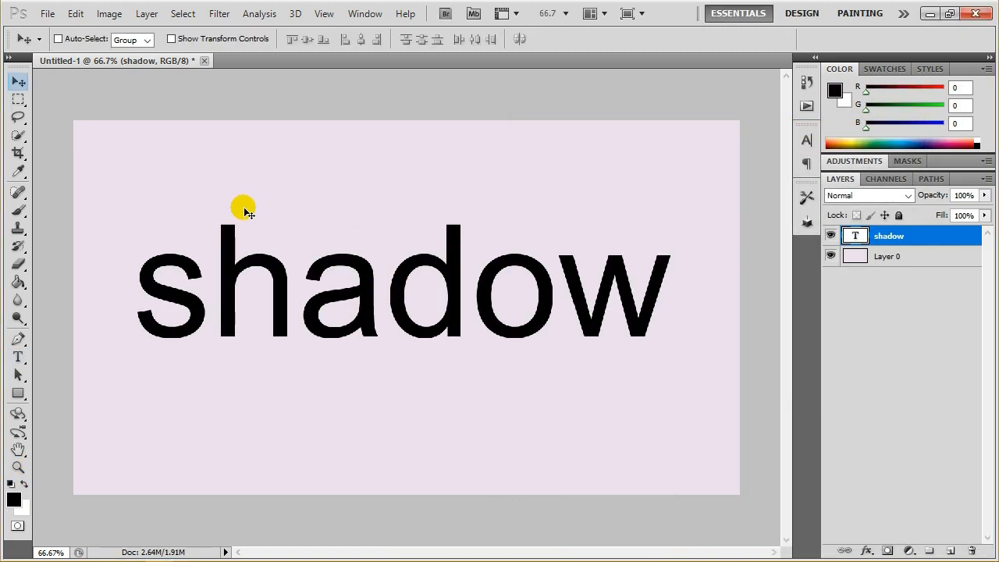
Step: View the image at actual pixels and check which font the "shadow" text uses
{"action": "left_click", "coordinate": [19, 466]}
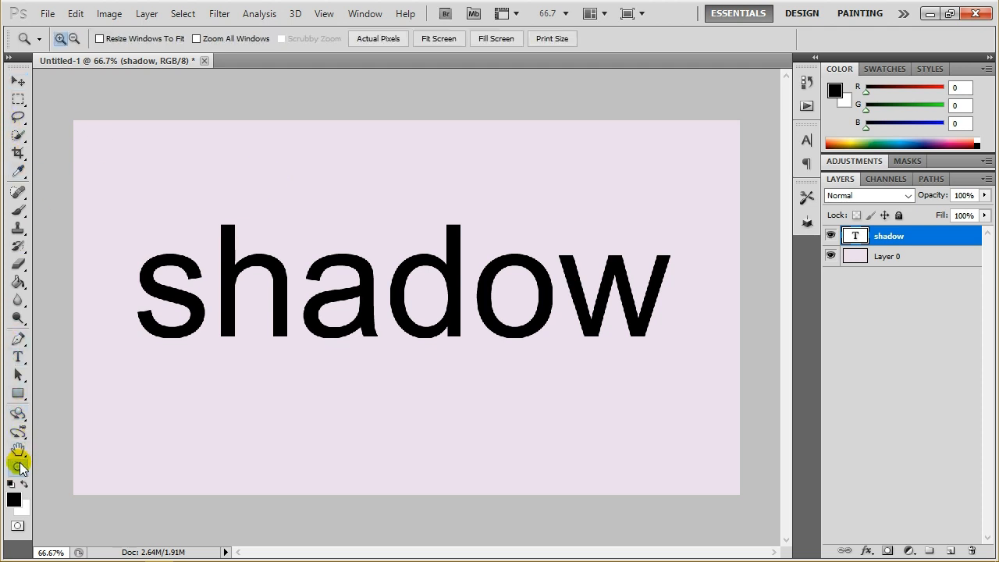
{"action": "left_click", "coordinate": [389, 43]}
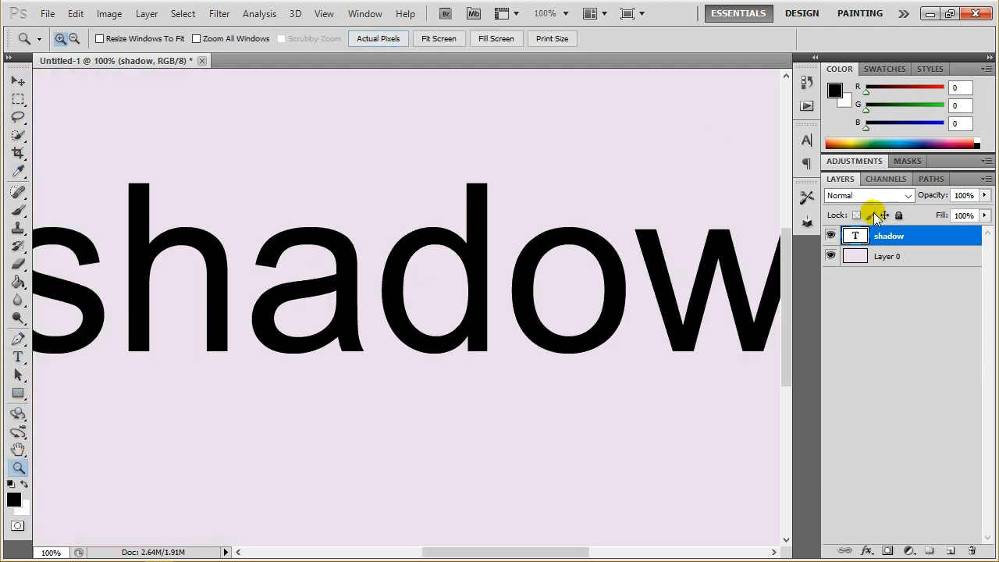
{"action": "double_click", "coordinate": [856, 234]}
{"action": "left_click", "coordinate": [91, 39]}
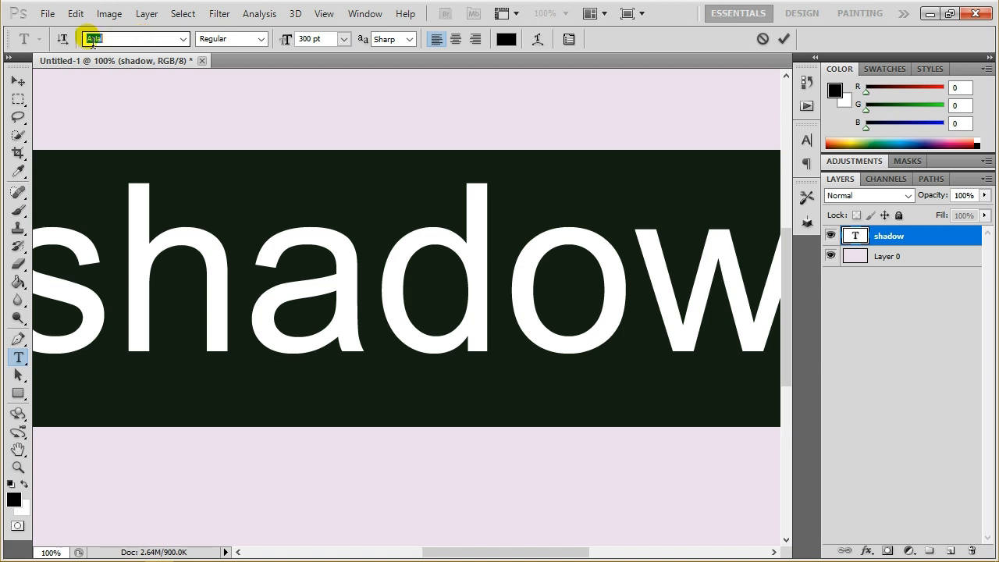
{"action": "left_click", "coordinate": [17, 79]}
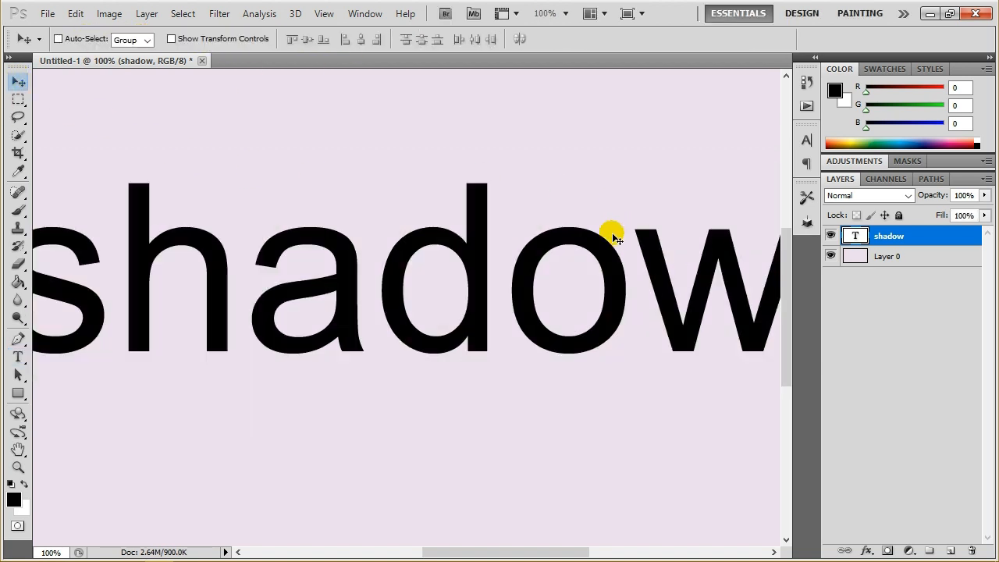
Step: Lower the fill of the "shadow" text layer to 0%
{"action": "scroll", "coordinate": [605, 243], "scroll_direction": "up", "scroll_amount": 1}
{"action": "scroll", "coordinate": [602, 251], "scroll_direction": "left", "scroll_amount": 3}
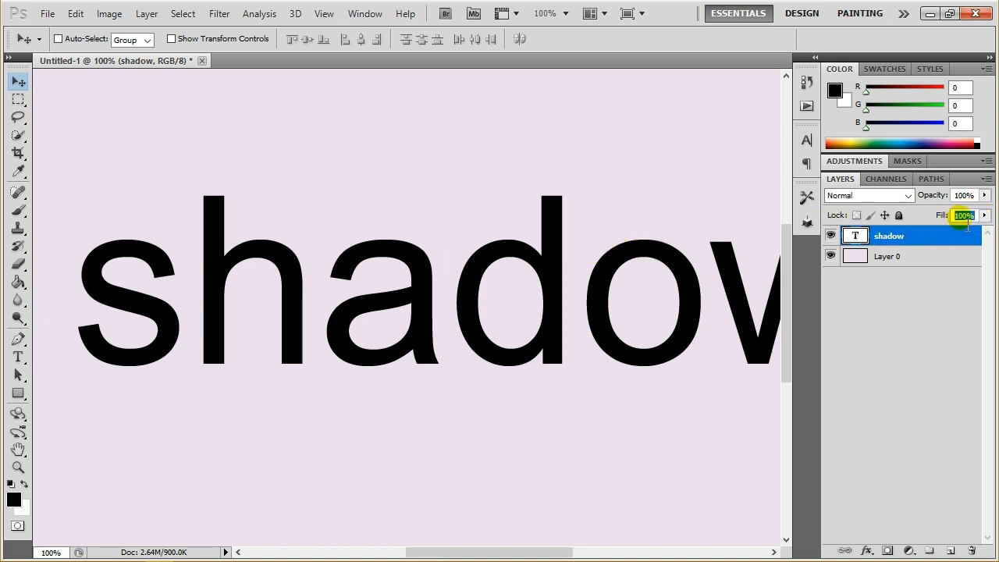
{"action": "left_click_drag", "start_coordinate": [982, 219], "coordinate": [701, 269]}
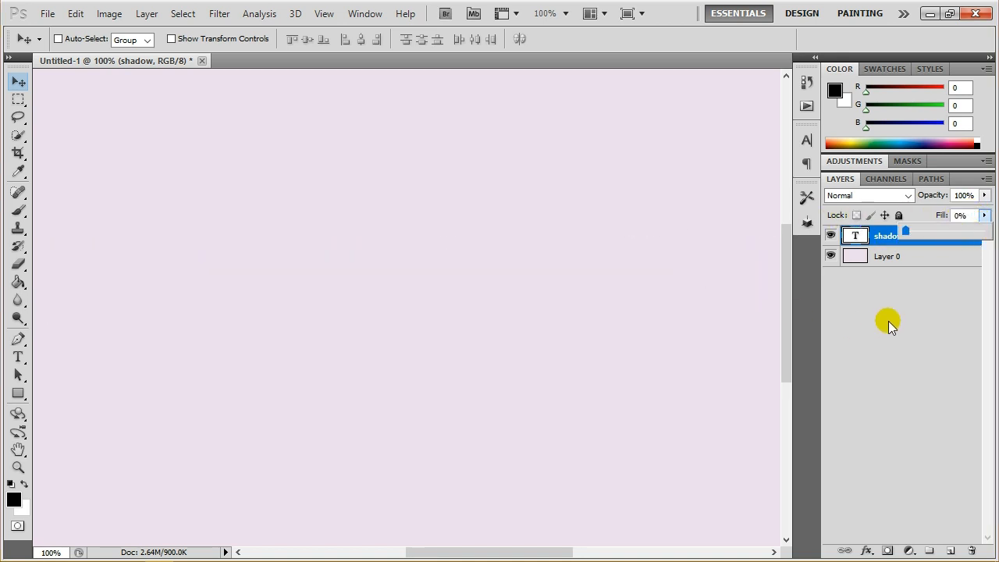
Step: Open the blending options of the "shadow" text layer and enable a Drop Shadow effect
{"action": "left_click", "coordinate": [874, 233]}
{"action": "right_click", "coordinate": [939, 233]}
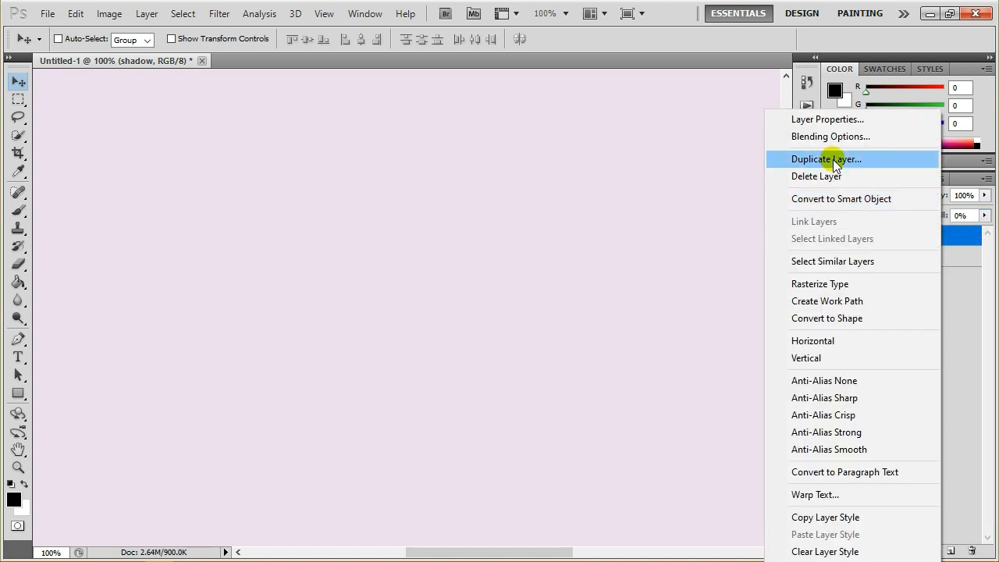
{"action": "left_click", "coordinate": [830, 136]}
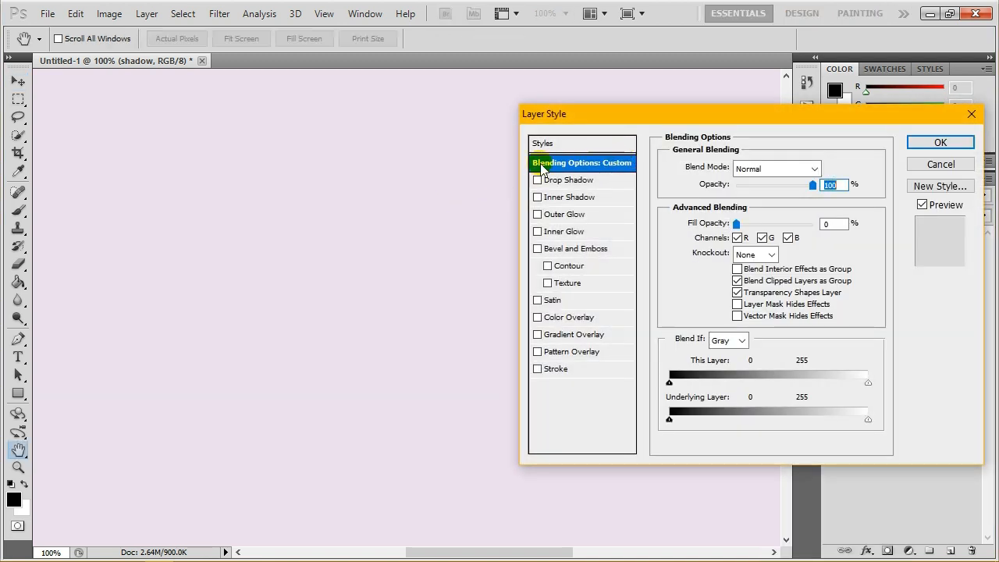
{"action": "left_click_drag", "start_coordinate": [581, 116], "coordinate": [473, 65]}
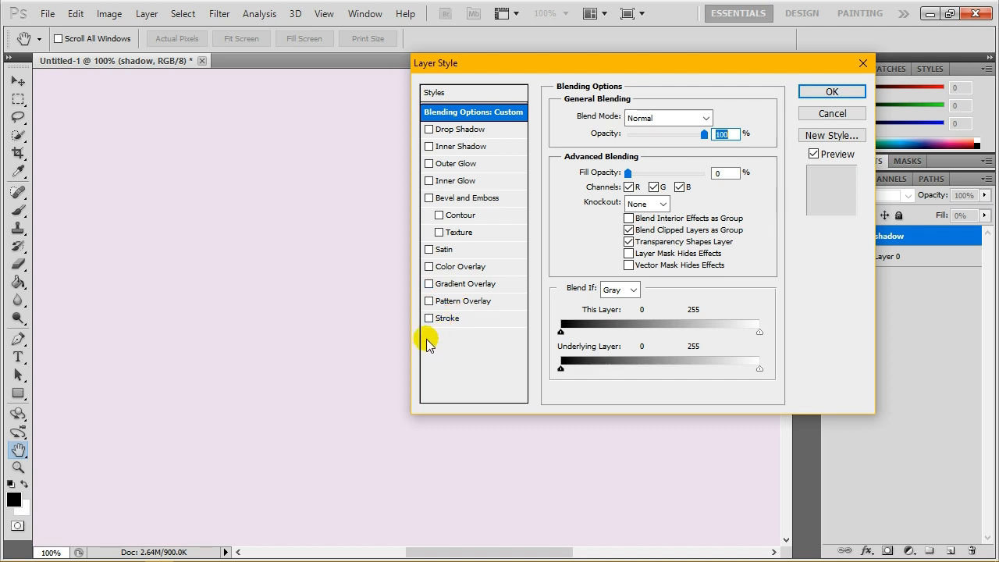
{"action": "left_click", "coordinate": [434, 130]}
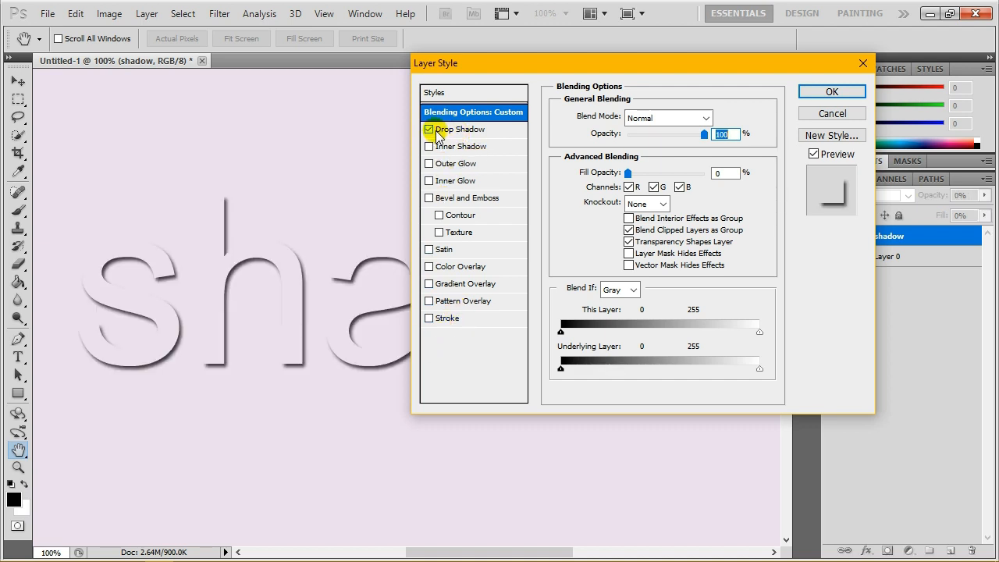
Step: Set the drop shadow's colour to #ecdfed by sampling the lilac canvas background
{"action": "left_click_drag", "start_coordinate": [554, 68], "coordinate": [622, 79]}
{"action": "left_click", "coordinate": [529, 143]}
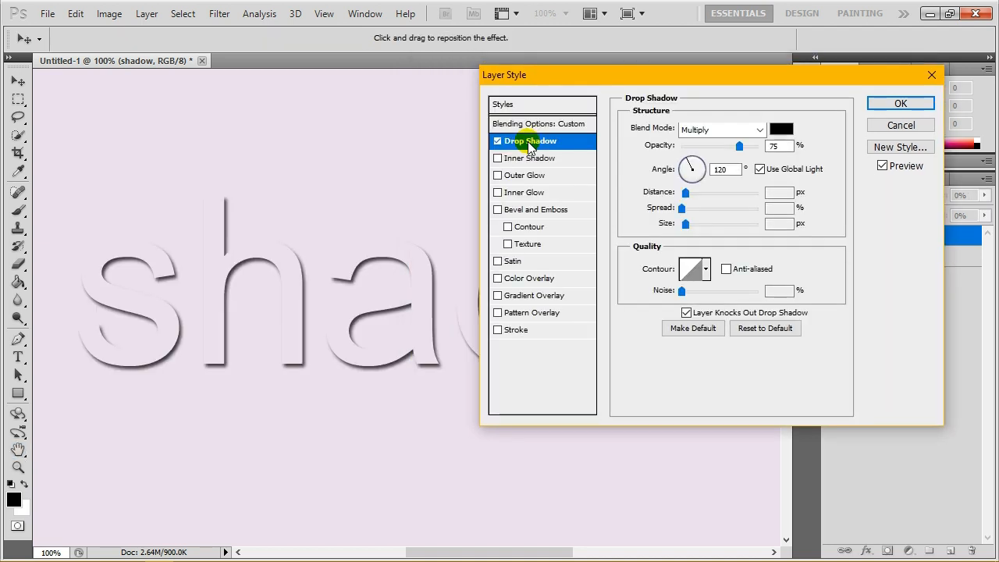
{"action": "left_click", "coordinate": [780, 129]}
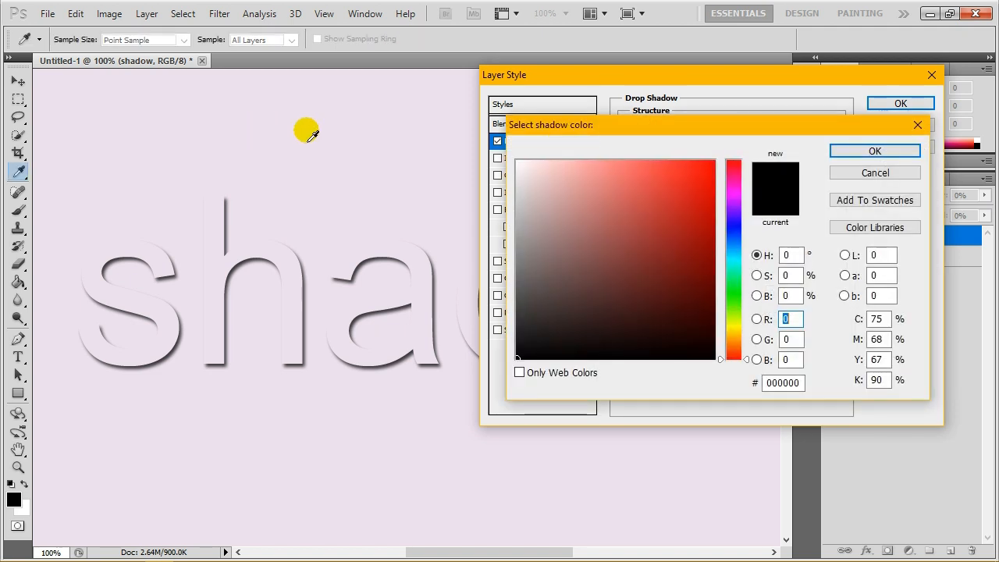
{"action": "left_click", "coordinate": [307, 133]}
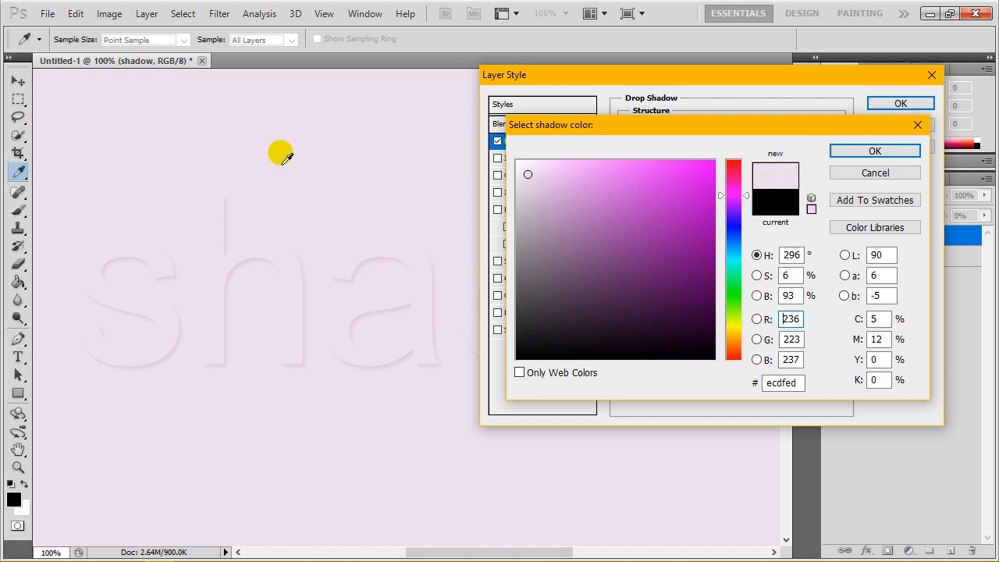
{"action": "double_click", "coordinate": [781, 384]}
{"action": "left_click", "coordinate": [843, 149]}
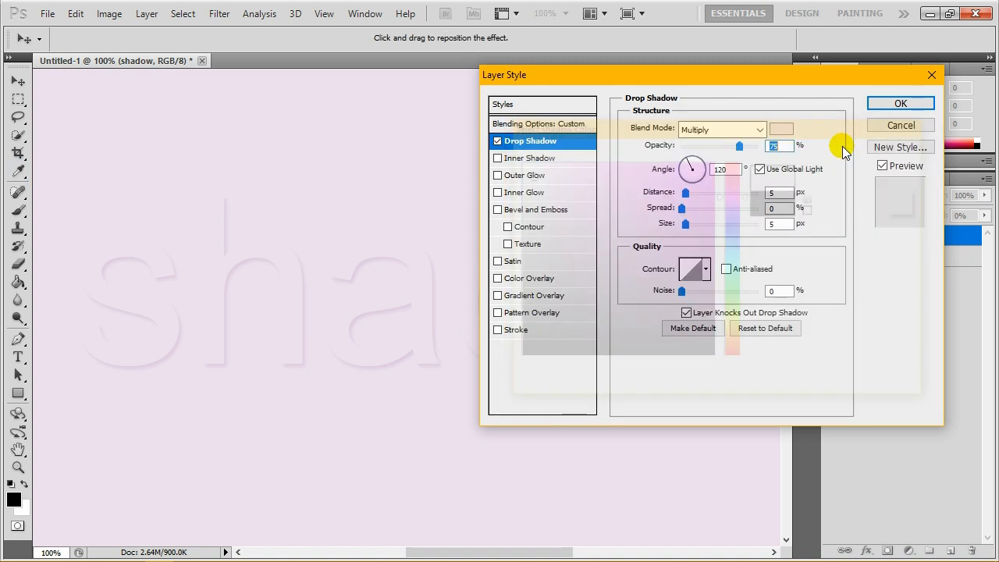
Step: Set the drop shadow's opacity to 100% and, after trying 10 and 20 px, its size to 15 px
{"action": "left_click_drag", "start_coordinate": [739, 146], "coordinate": [758, 147]}
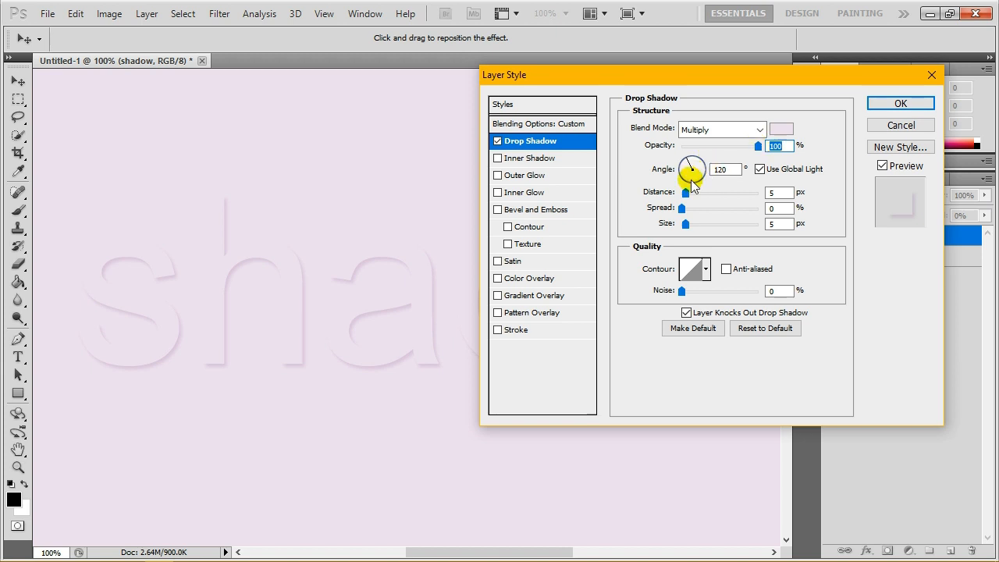
{"action": "left_click", "coordinate": [685, 224]}
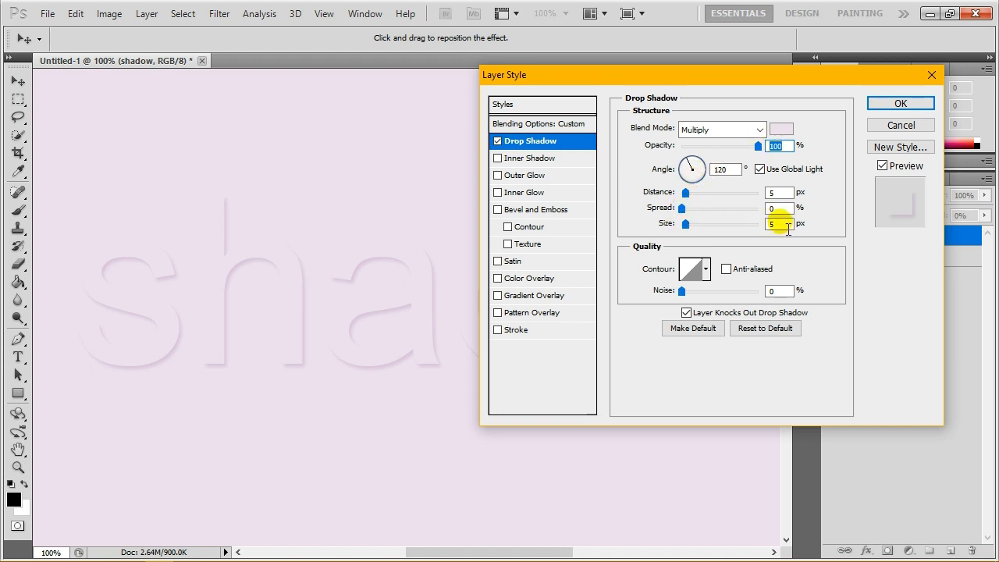
{"action": "type", "text": "10"}
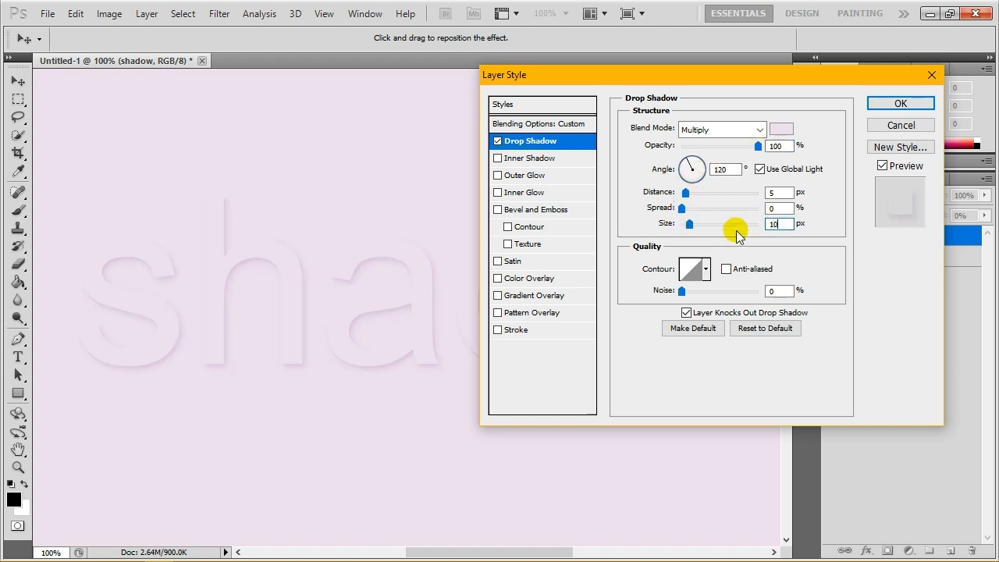
{"action": "left_click_drag", "start_coordinate": [783, 225], "coordinate": [719, 233]}
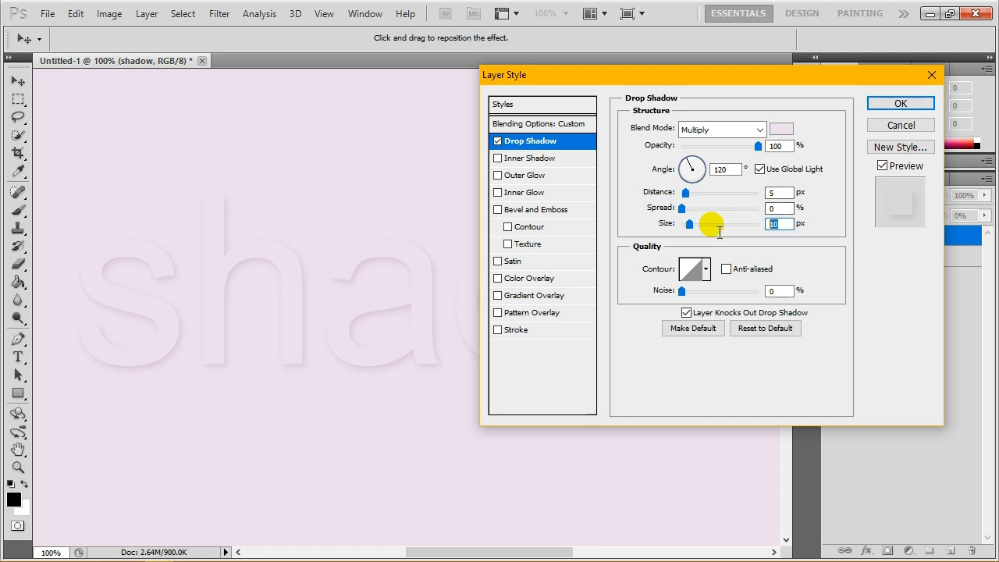
{"action": "type", "text": "20"}
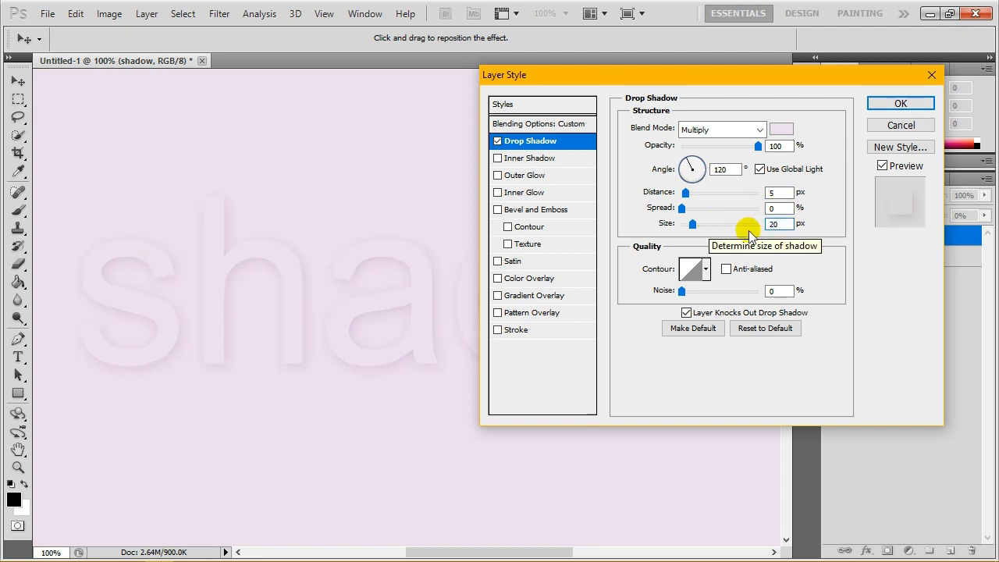
{"action": "left_click_drag", "start_coordinate": [772, 222], "coordinate": [693, 223]}
{"action": "type", "text": "15"}
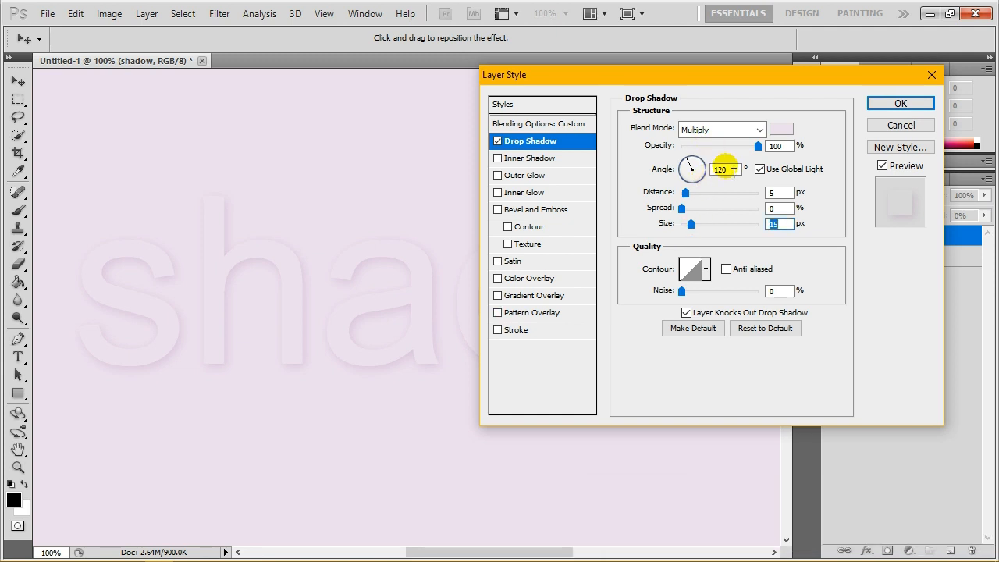
Step: Set the drop shadow's size to 25 px and its distance to 10 px
{"action": "left_click_drag", "start_coordinate": [790, 226], "coordinate": [740, 227]}
{"action": "type", "text": "25"}
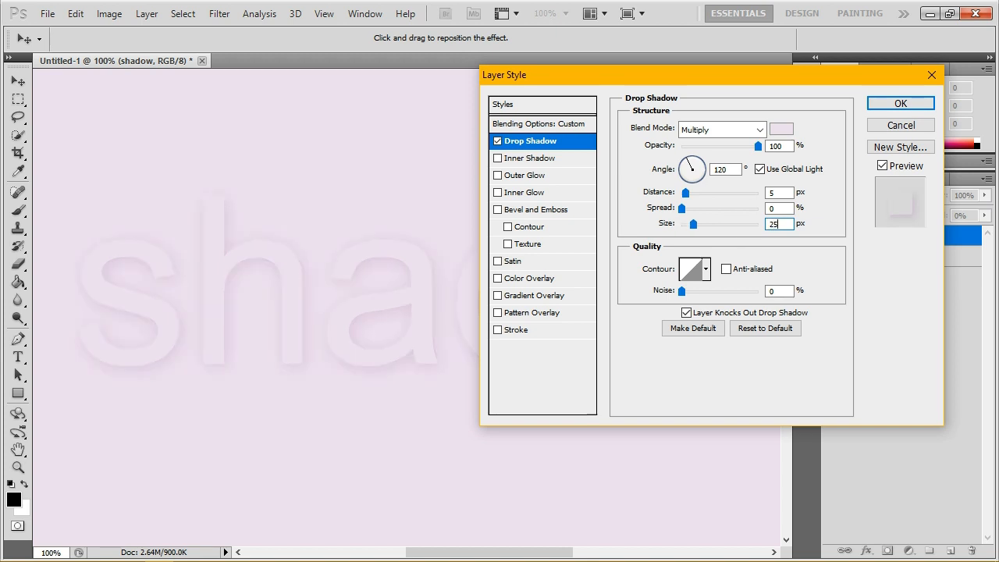
{"action": "left_click_drag", "start_coordinate": [788, 193], "coordinate": [745, 193]}
{"action": "type", "text": "10"}
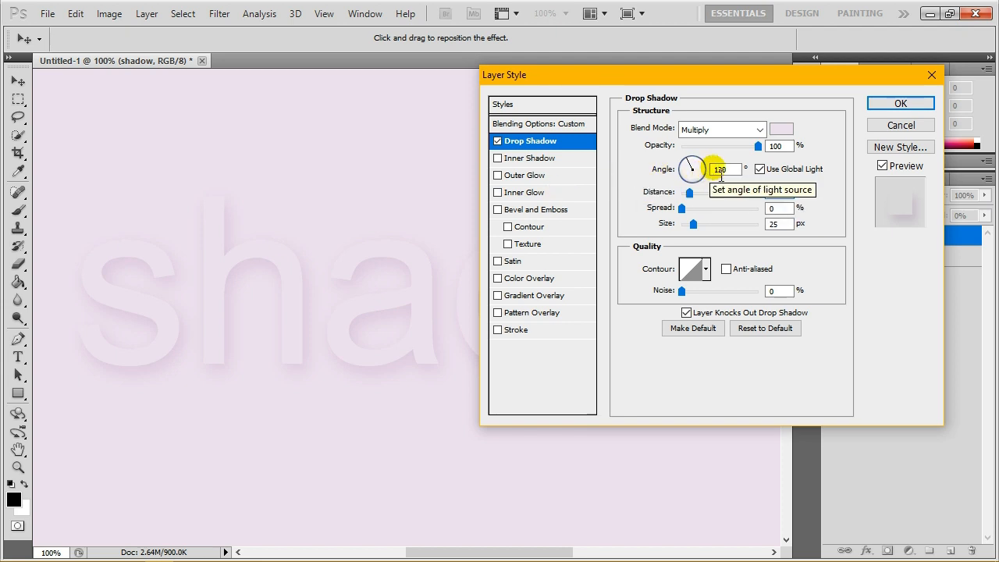
Step: Change the drop shadow's colour to a darker lilac, #dbbddd
{"action": "left_click", "coordinate": [781, 129]}
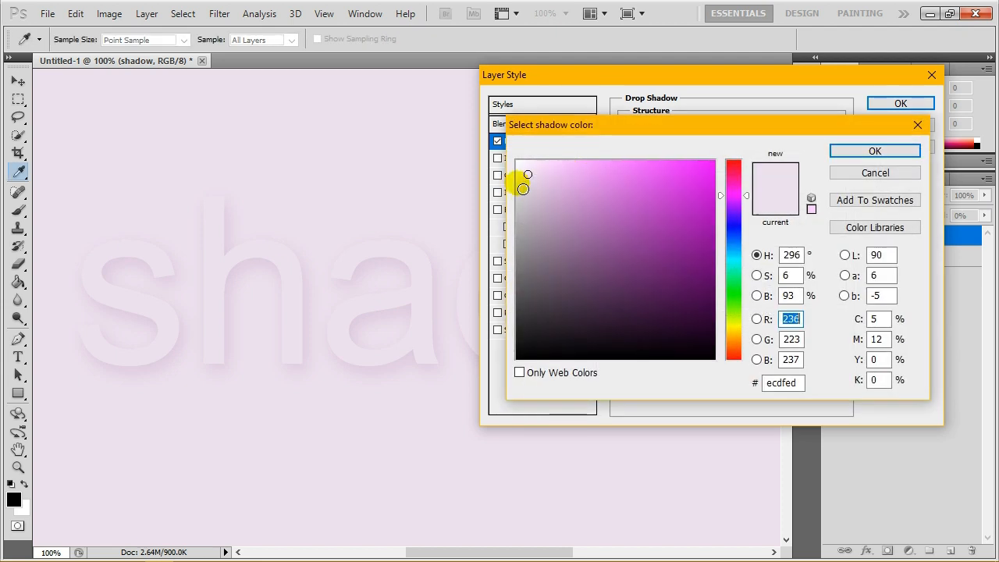
{"action": "left_click", "coordinate": [531, 182]}
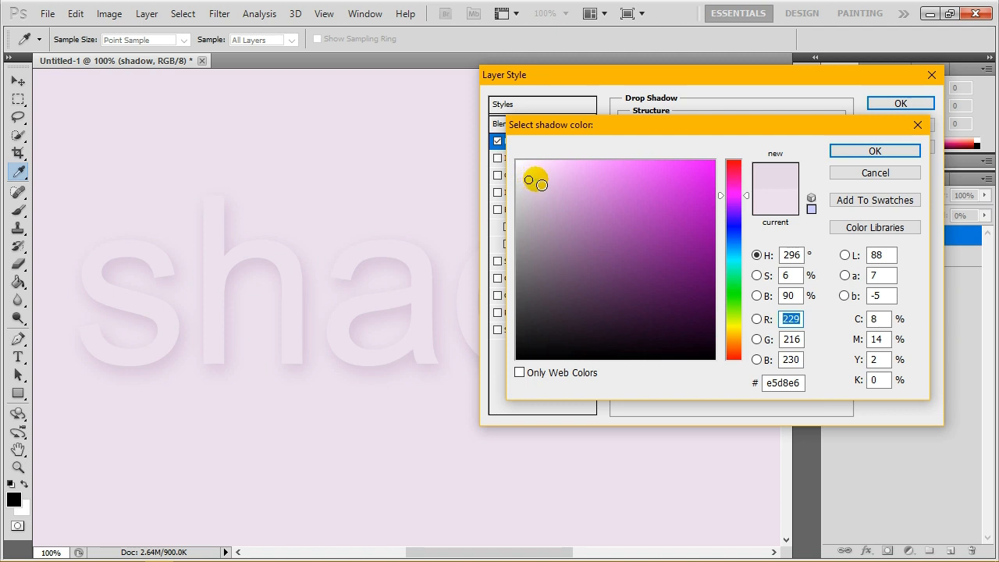
{"action": "left_click", "coordinate": [537, 181]}
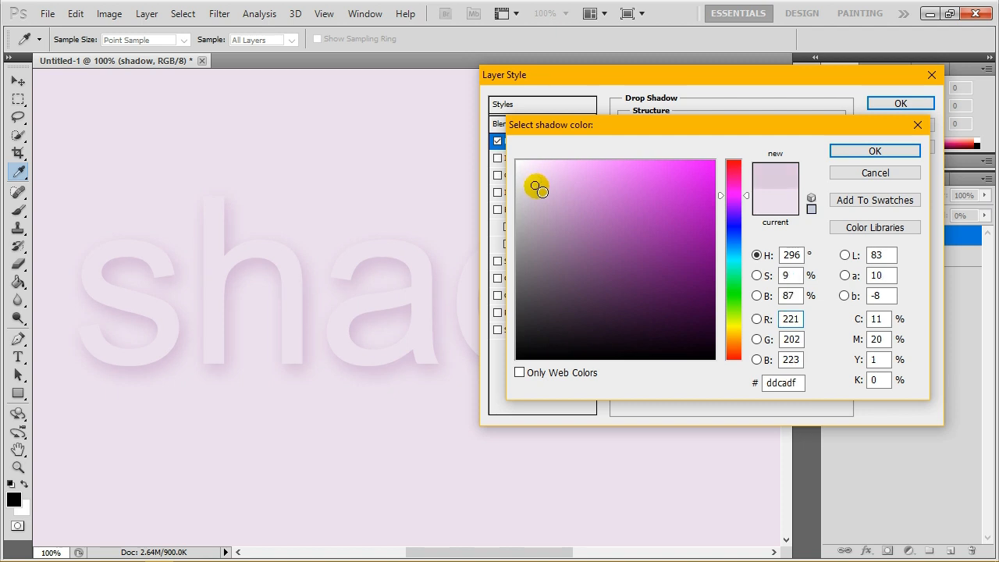
{"action": "left_click_drag", "start_coordinate": [546, 189], "coordinate": [547, 185]}
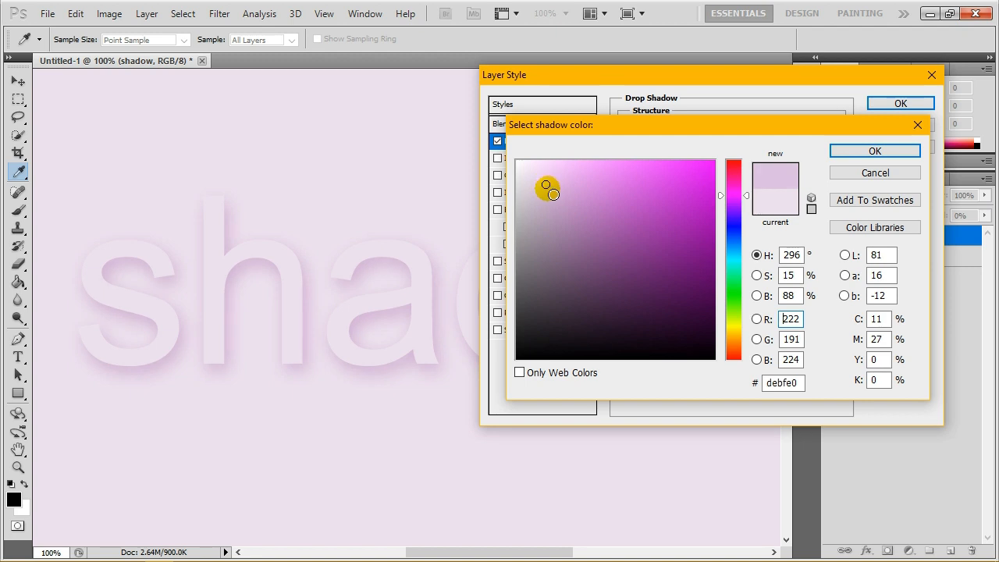
{"action": "left_click", "coordinate": [549, 190]}
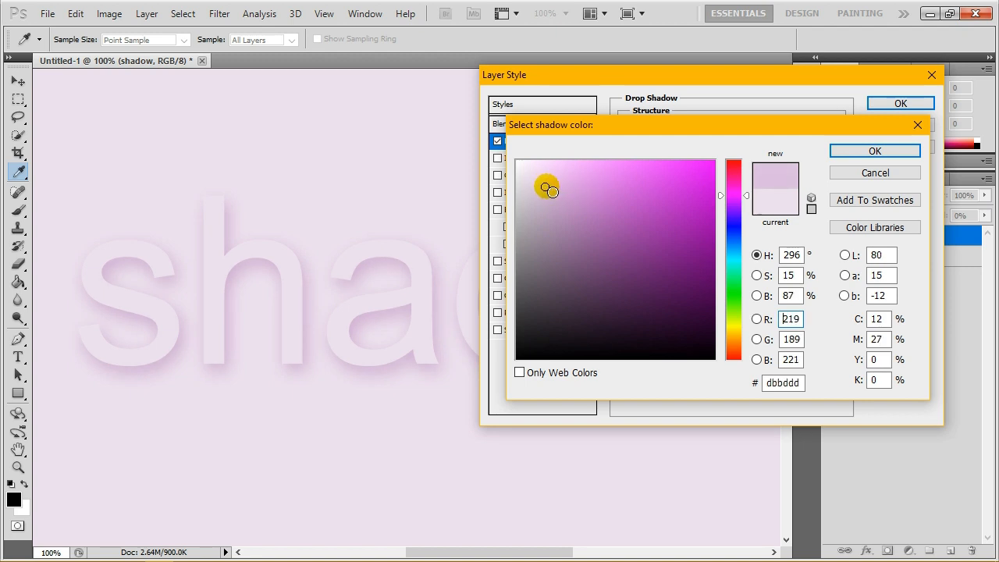
{"action": "left_click", "coordinate": [798, 383]}
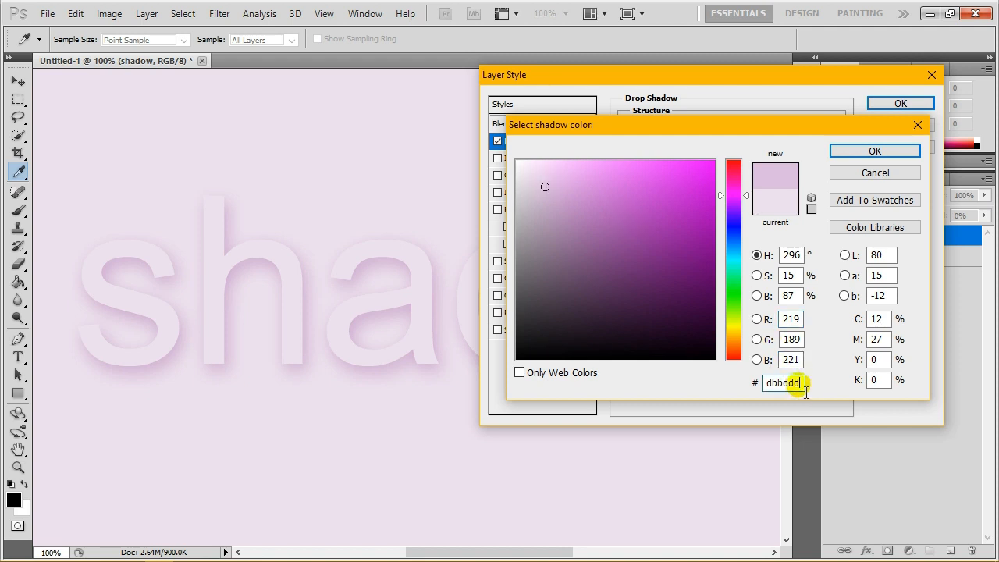
{"action": "double_click", "coordinate": [804, 387]}
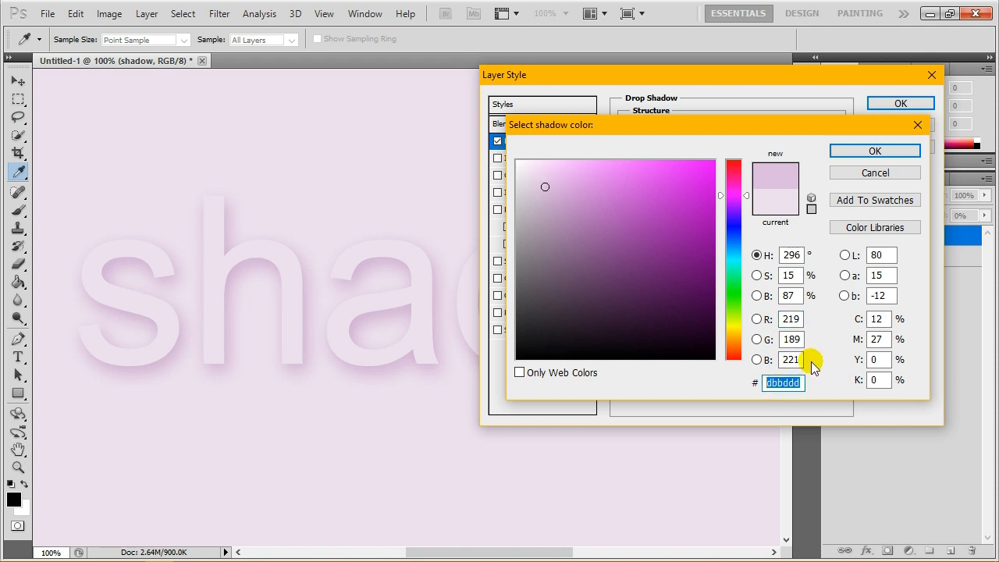
{"action": "left_click", "coordinate": [854, 151]}
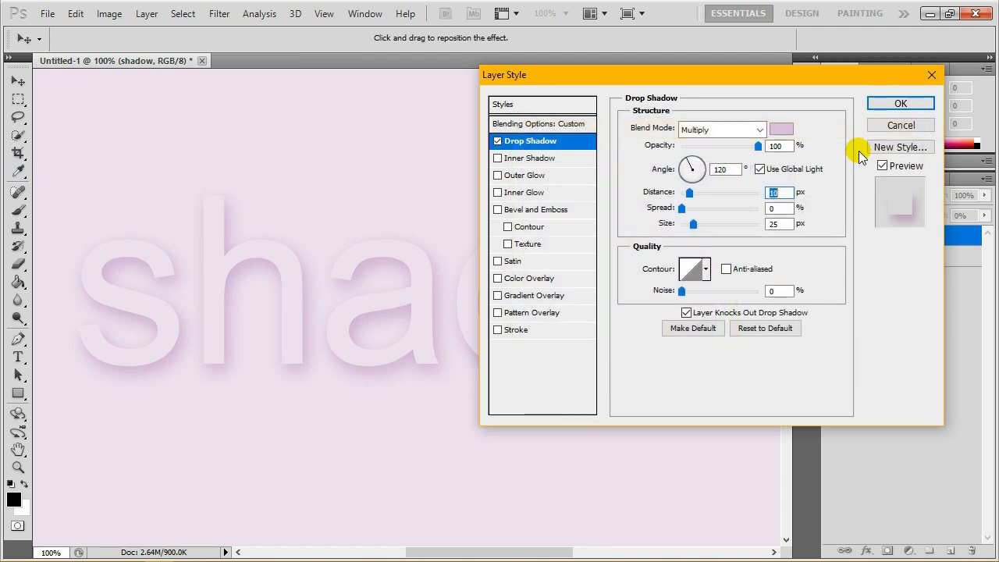
Step: Reduce the drop shadow's size to 20 px
{"action": "double_click", "coordinate": [771, 147]}
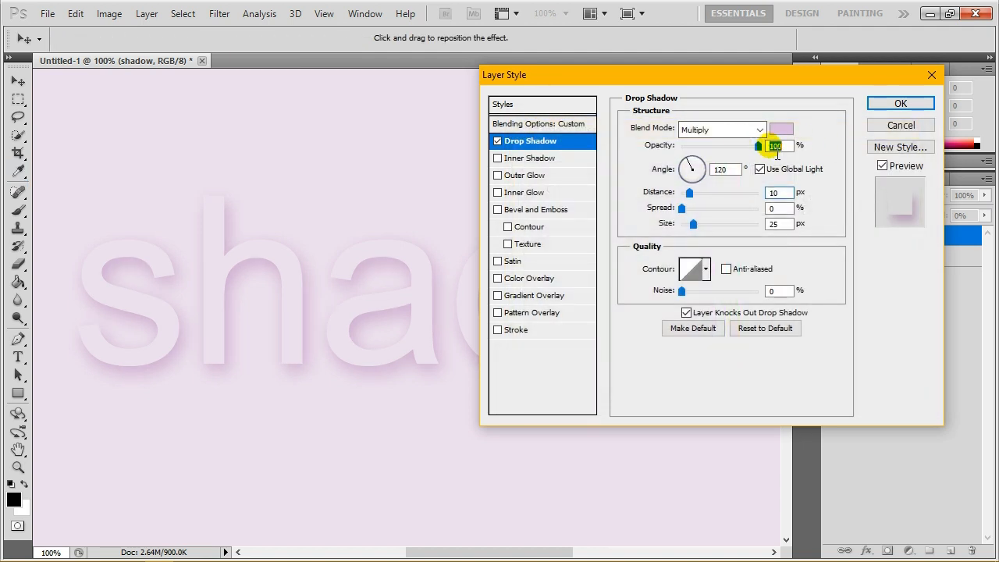
{"action": "left_click", "coordinate": [787, 226]}
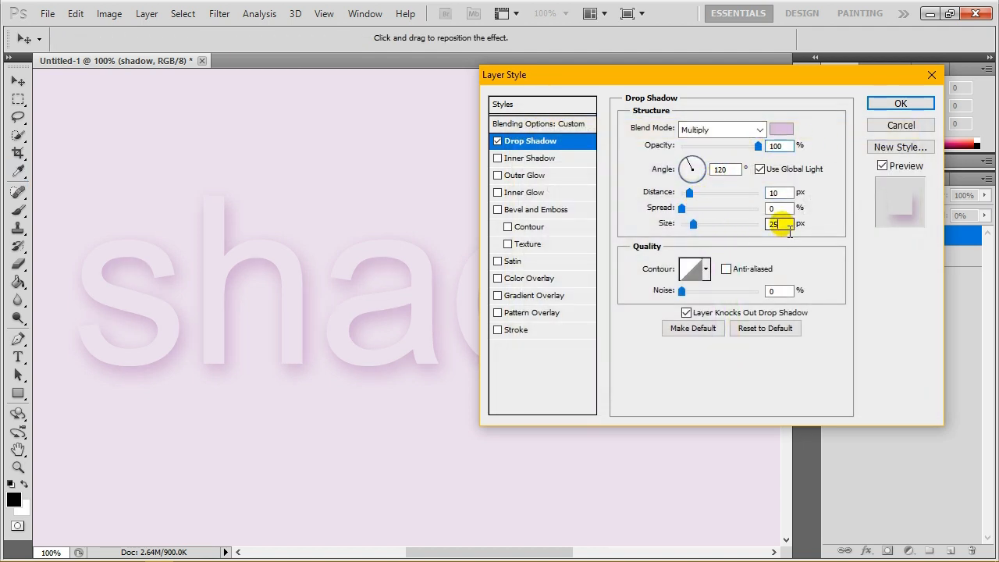
{"action": "double_click", "coordinate": [777, 224]}
{"action": "type", "text": "20"}
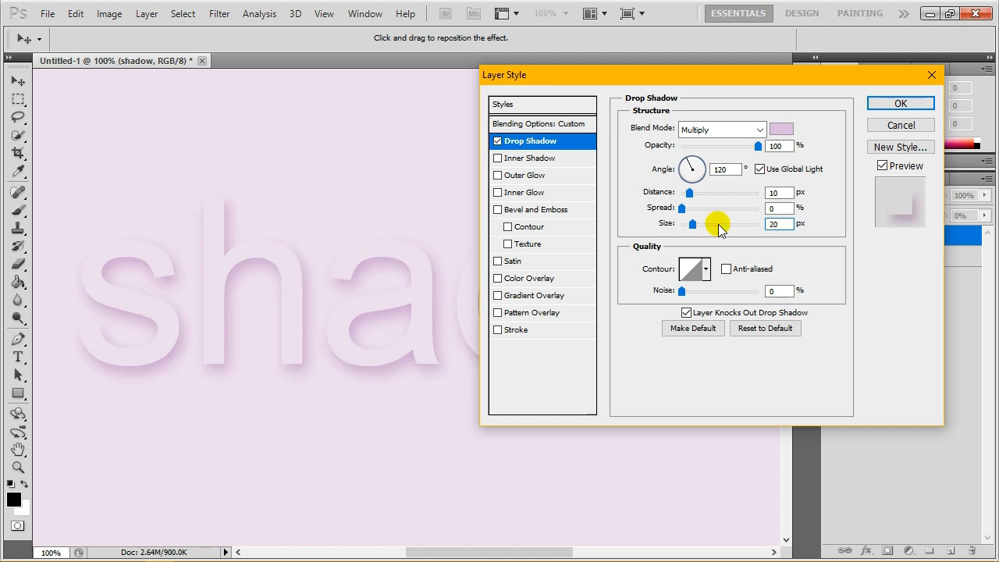
Step: Try several lilac shades for the drop shadow and apply the greyer tone #d8c5da
{"action": "left_click", "coordinate": [780, 129]}
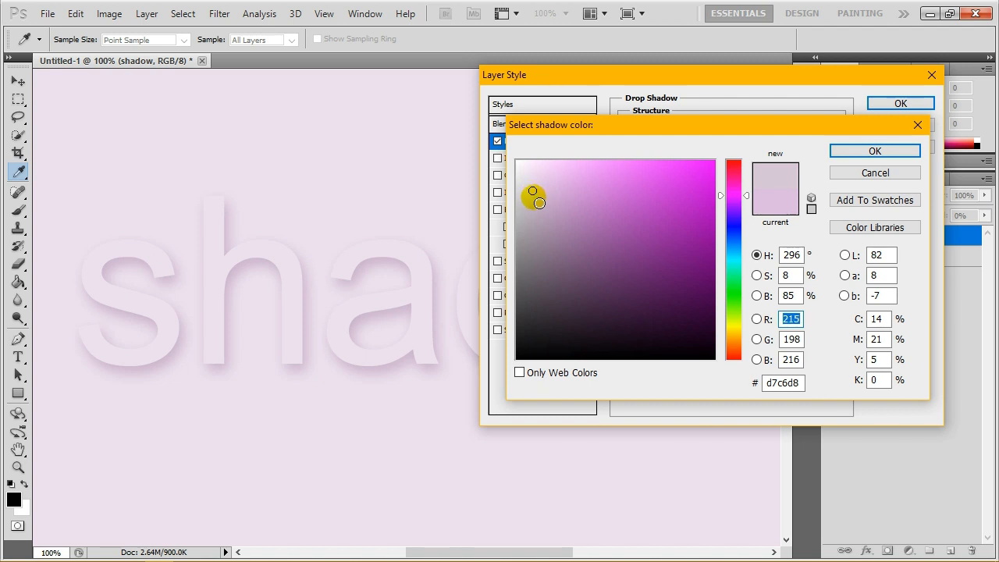
{"action": "left_click", "coordinate": [537, 200]}
{"action": "left_click", "coordinate": [538, 187]}
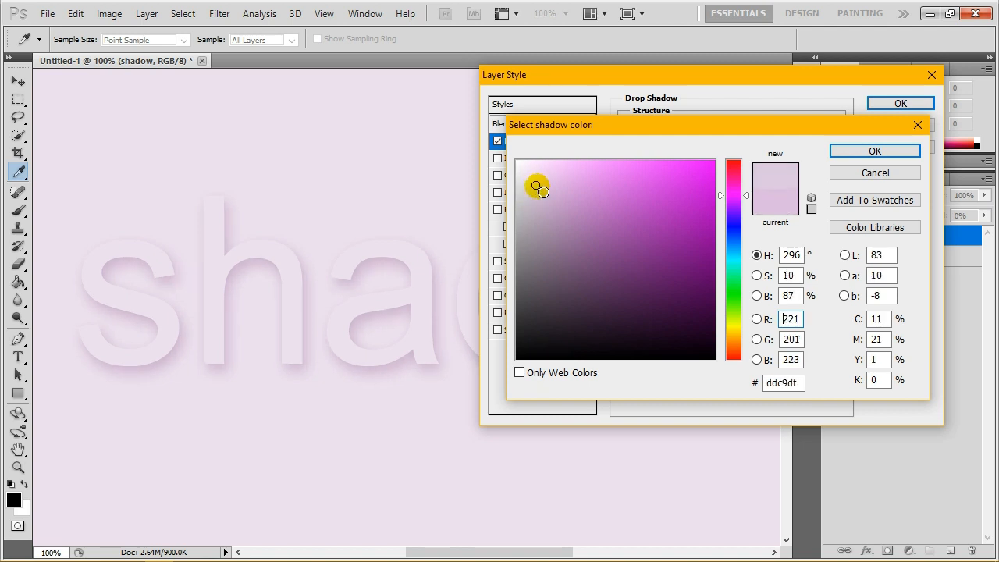
{"action": "left_click", "coordinate": [554, 206]}
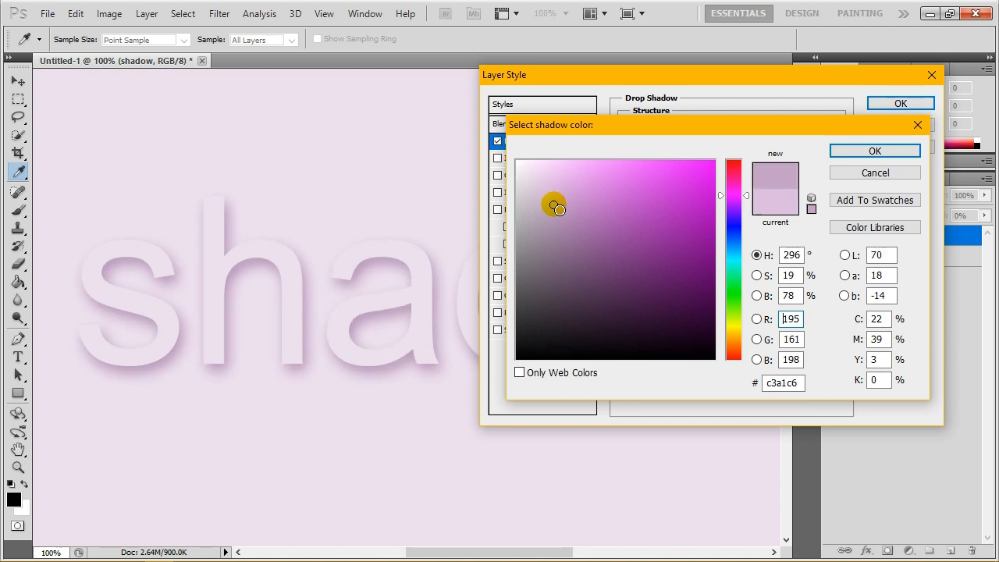
{"action": "left_click_drag", "start_coordinate": [566, 207], "coordinate": [734, 210]}
{"action": "left_click_drag", "start_coordinate": [529, 174], "coordinate": [520, 157]}
{"action": "left_click", "coordinate": [527, 174]}
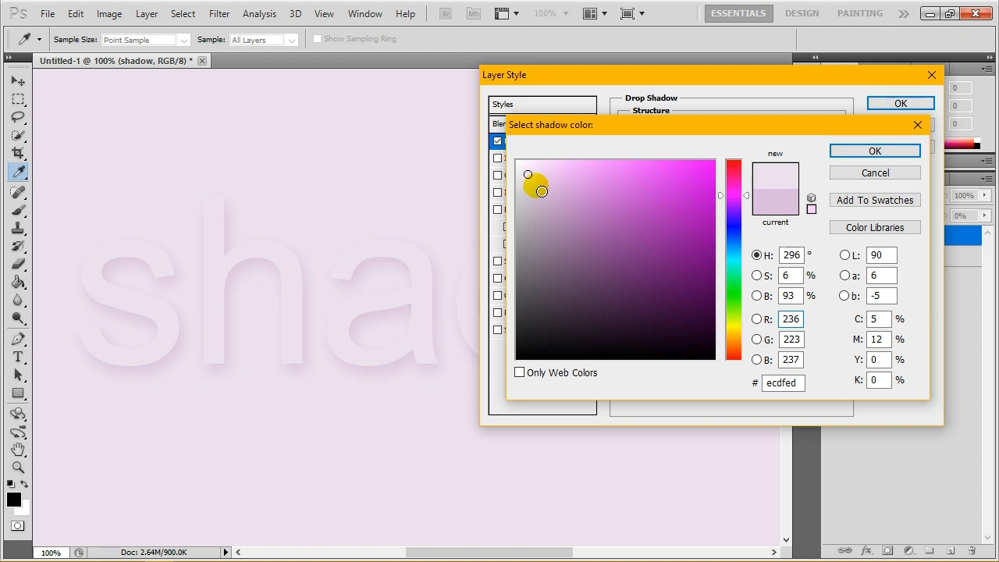
{"action": "left_click_drag", "start_coordinate": [541, 192], "coordinate": [536, 189]}
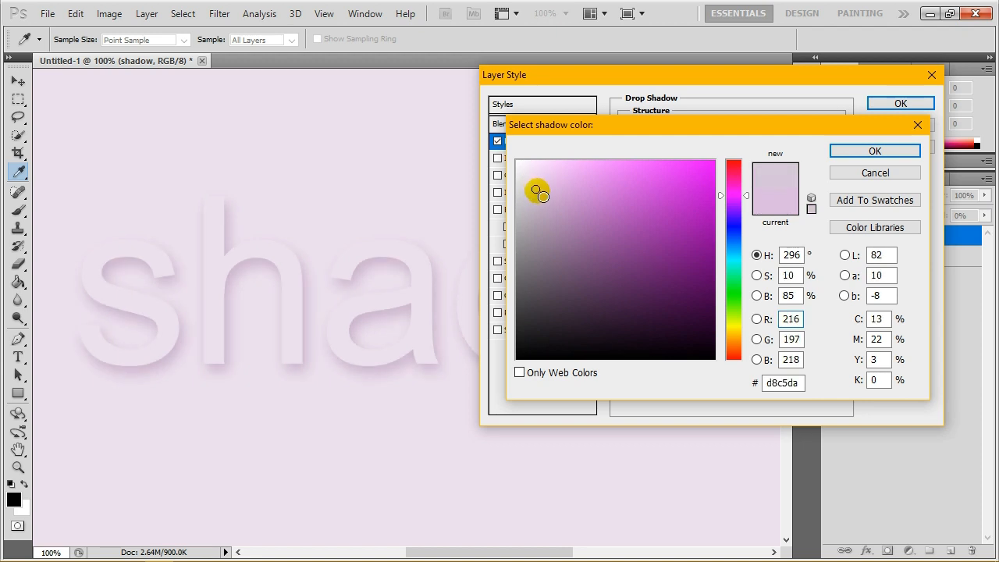
{"action": "left_click", "coordinate": [804, 388]}
{"action": "left_click", "coordinate": [875, 150]}
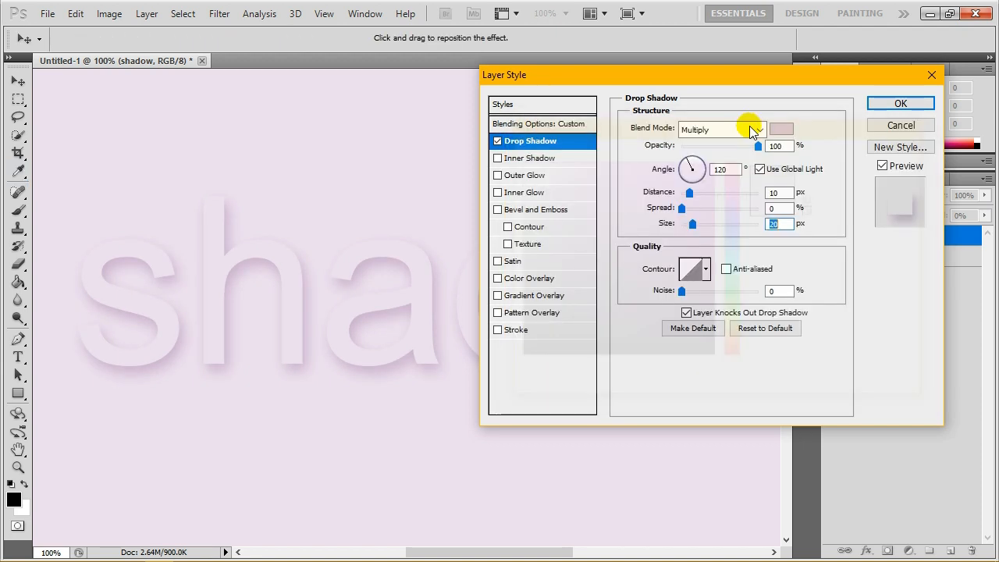
Step: Switch the drop shadow's blend mode to Normal and set its colour to #cca6cf
{"action": "left_click", "coordinate": [754, 130]}
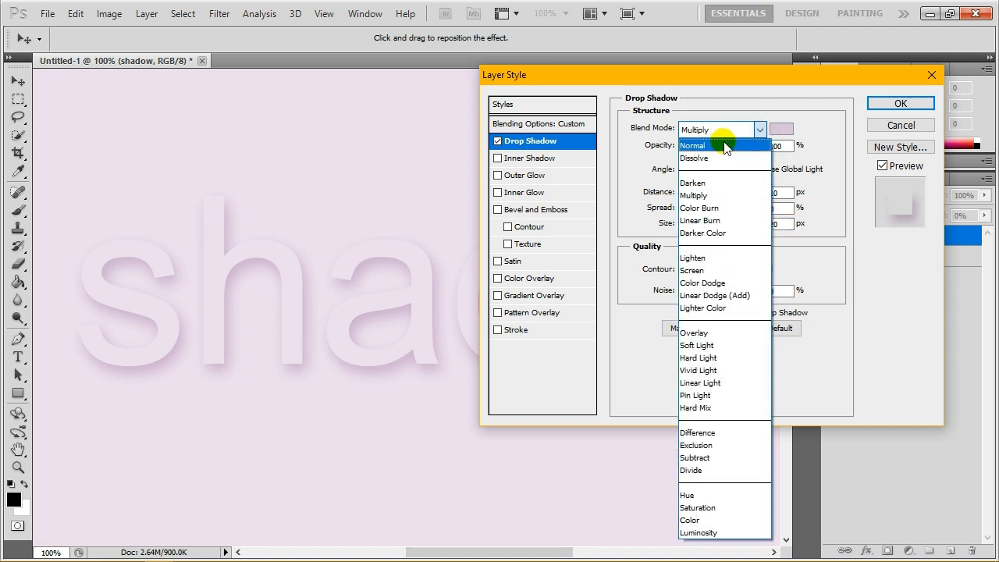
{"action": "left_click", "coordinate": [726, 144]}
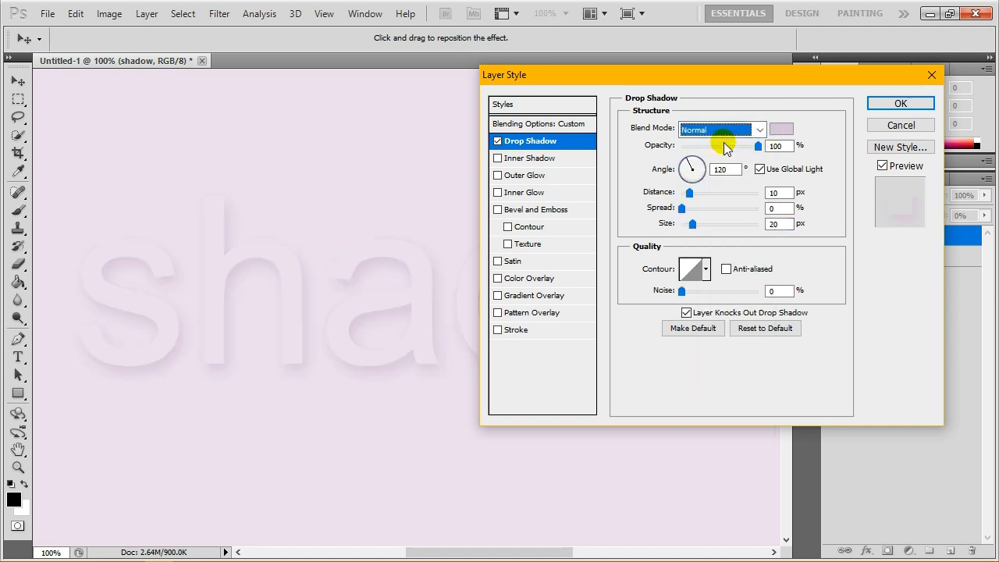
{"action": "left_click", "coordinate": [779, 130]}
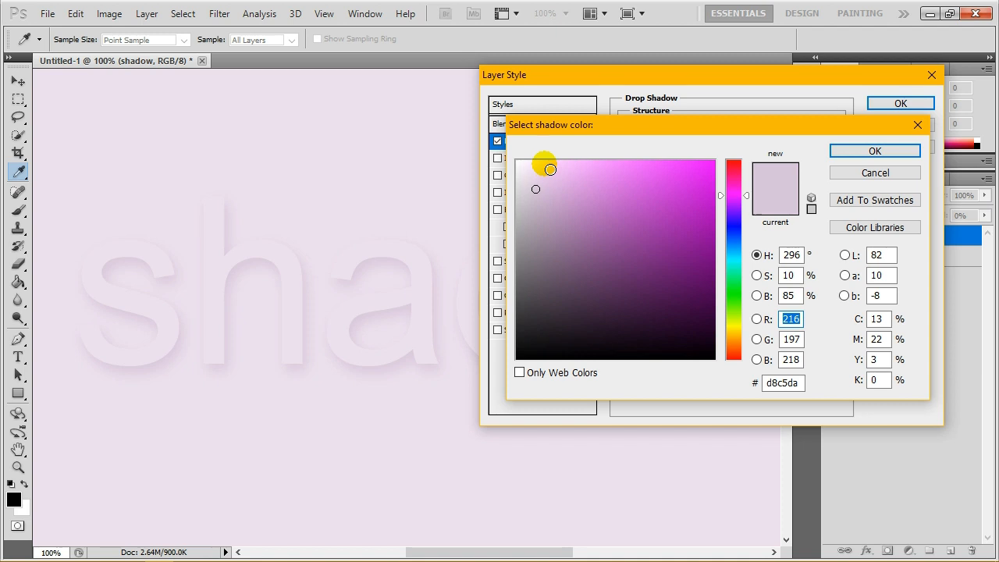
{"action": "mouse_move", "coordinate": [545, 168]}
{"action": "left_mouse_down"}
{"action": "mouse_move", "coordinate": [534, 375]}
{"action": "mouse_move", "coordinate": [542, 230]}
{"action": "mouse_move", "coordinate": [557, 214]}
{"action": "mouse_move", "coordinate": [549, 187]}
{"action": "mouse_move", "coordinate": [560, 202]}
{"action": "left_mouse_up"}
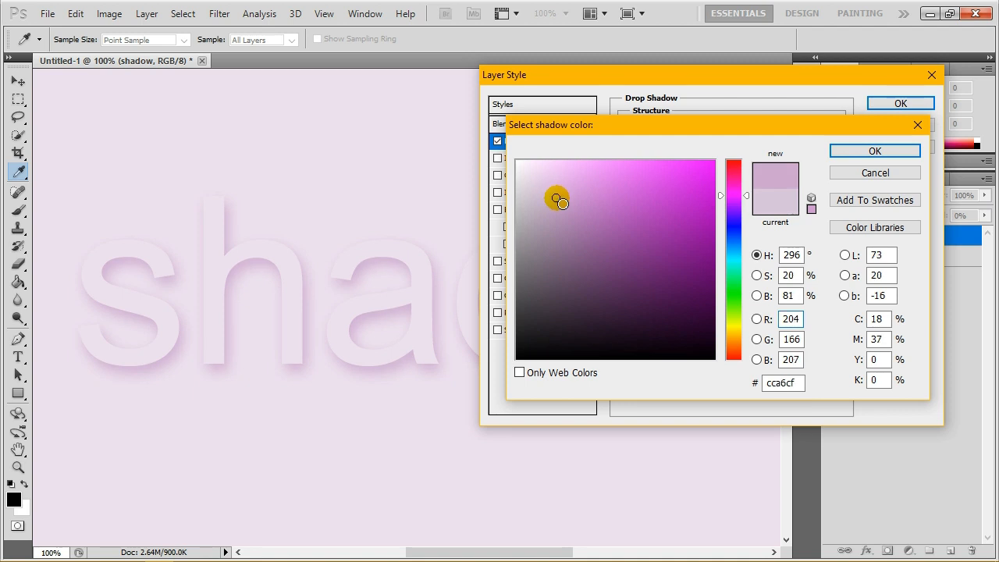
{"action": "left_click", "coordinate": [858, 151]}
Step: Set the drop shadow's size to 25 px and its distance to 12 px, and apply the layer style
{"action": "double_click", "coordinate": [787, 226]}
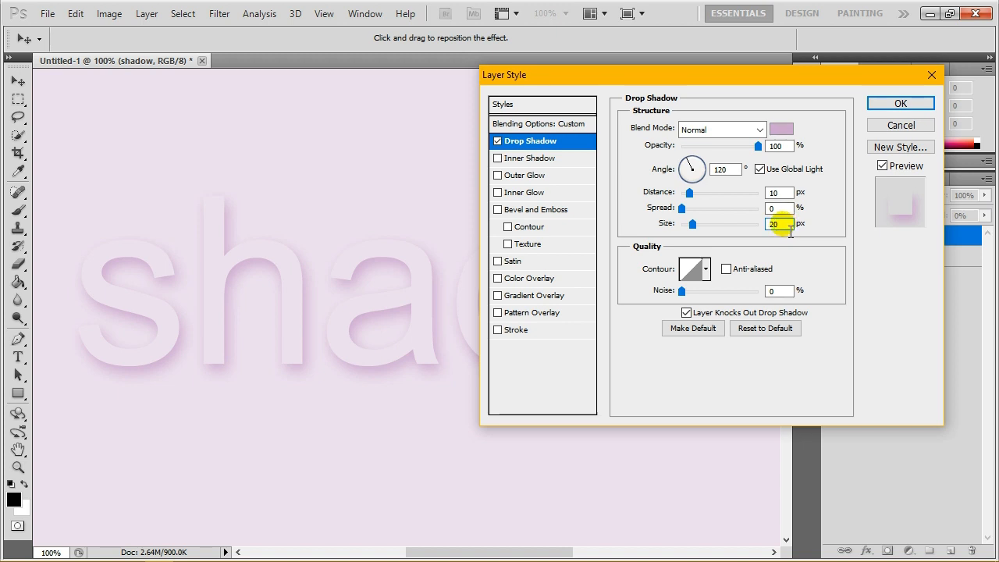
{"action": "type", "text": "25"}
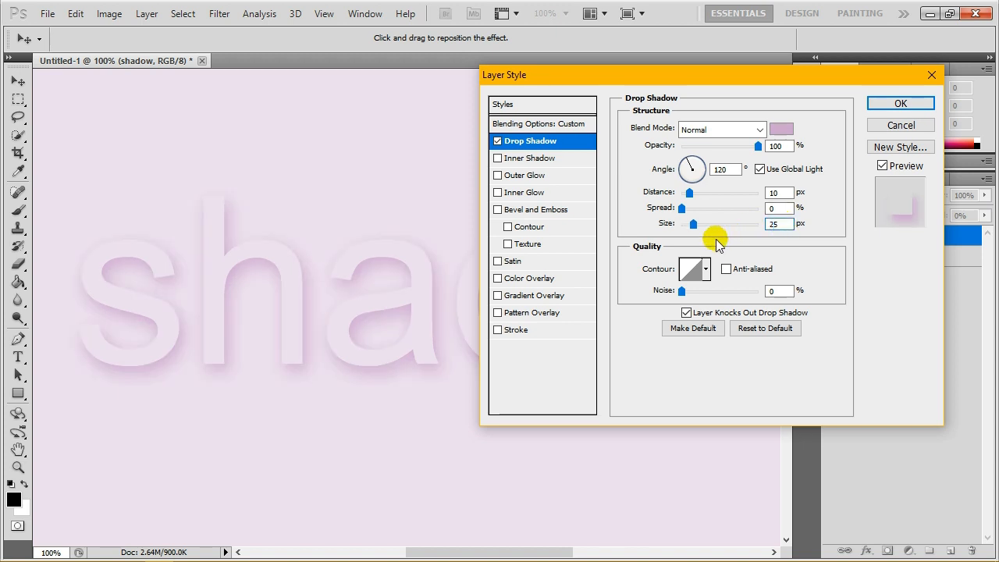
{"action": "double_click", "coordinate": [779, 192]}
{"action": "type", "text": "12"}
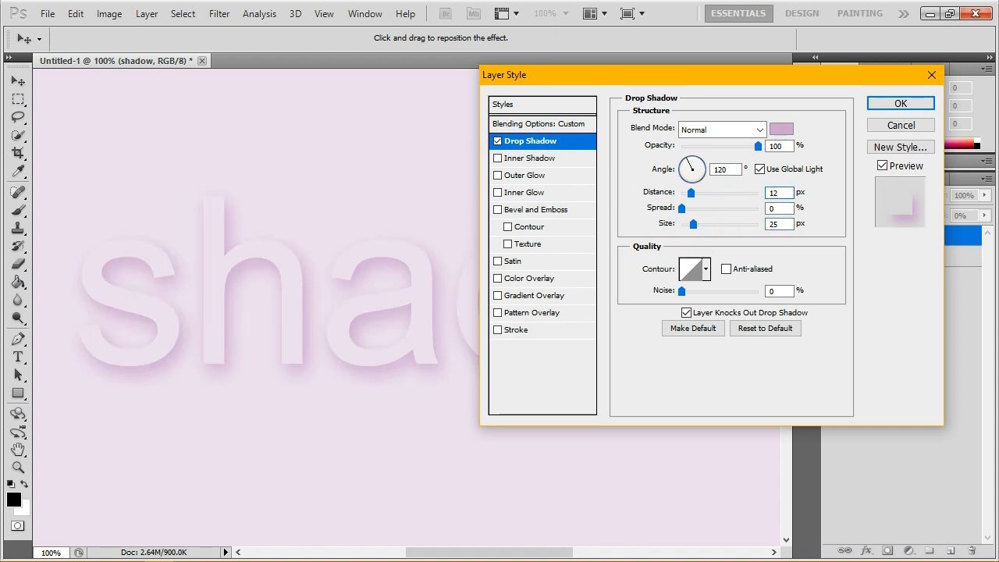
{"action": "left_click_drag", "start_coordinate": [660, 81], "coordinate": [670, 109]}
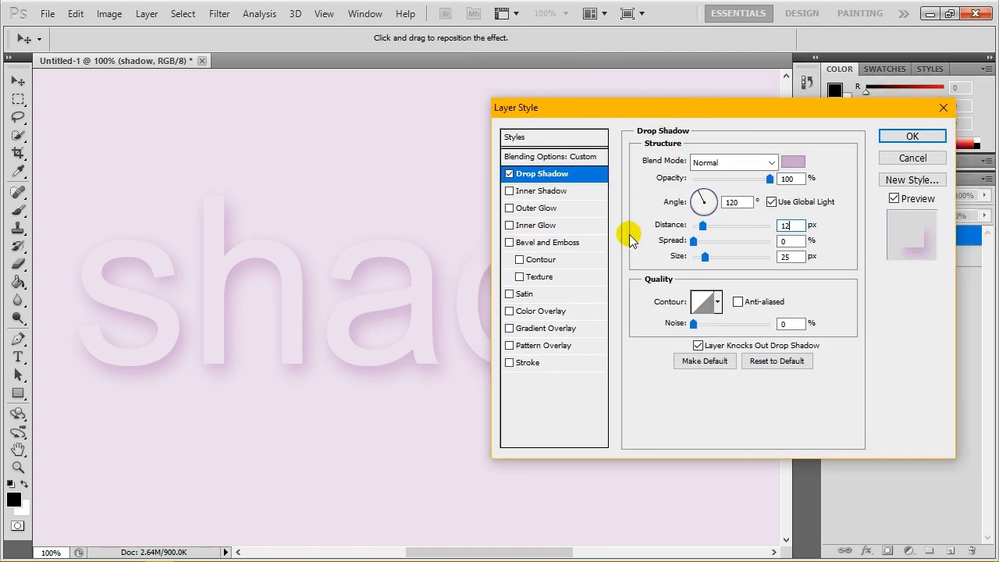
{"action": "double_click", "coordinate": [788, 241]}
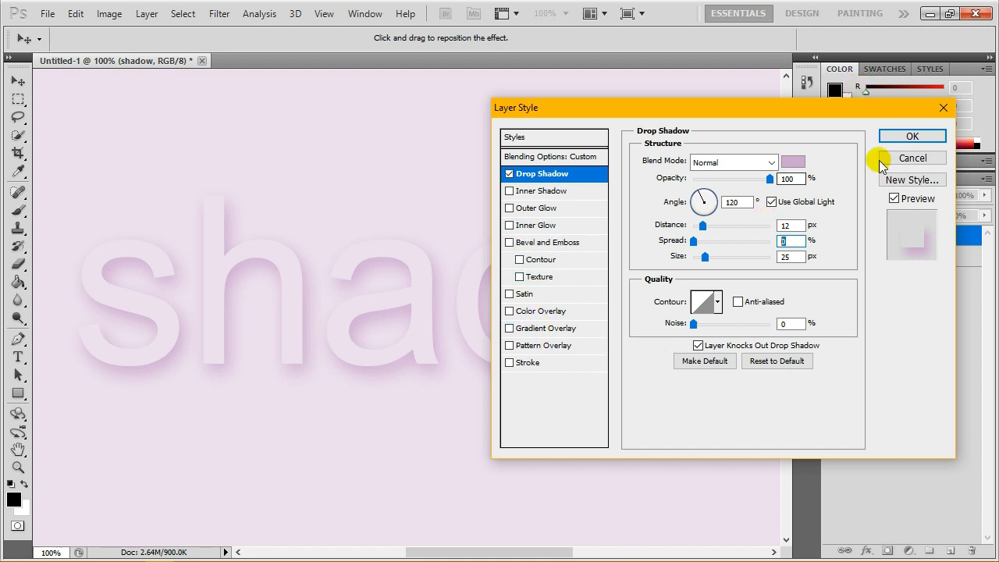
{"action": "left_click", "coordinate": [910, 137]}
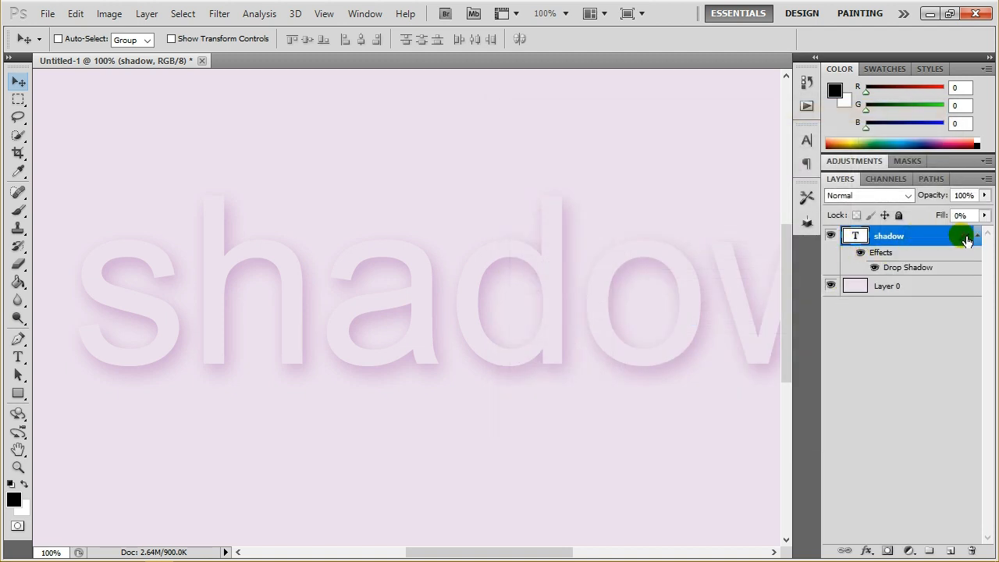
Step: Duplicate the "shadow" text layer as "shadow copy" and place the copy directly below the original
{"action": "left_click", "coordinate": [979, 236]}
{"action": "right_click", "coordinate": [930, 235]}
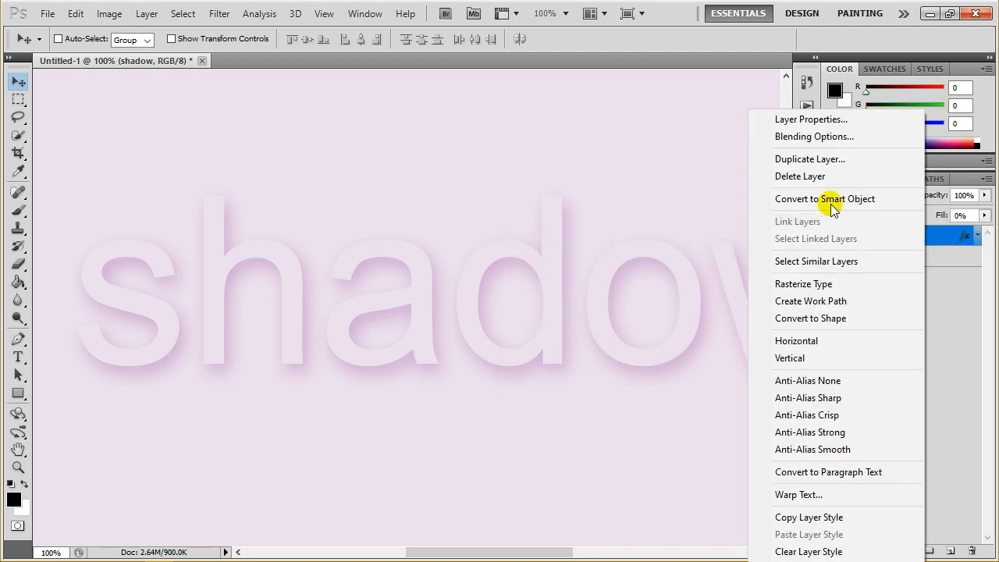
{"action": "left_click", "coordinate": [809, 159]}
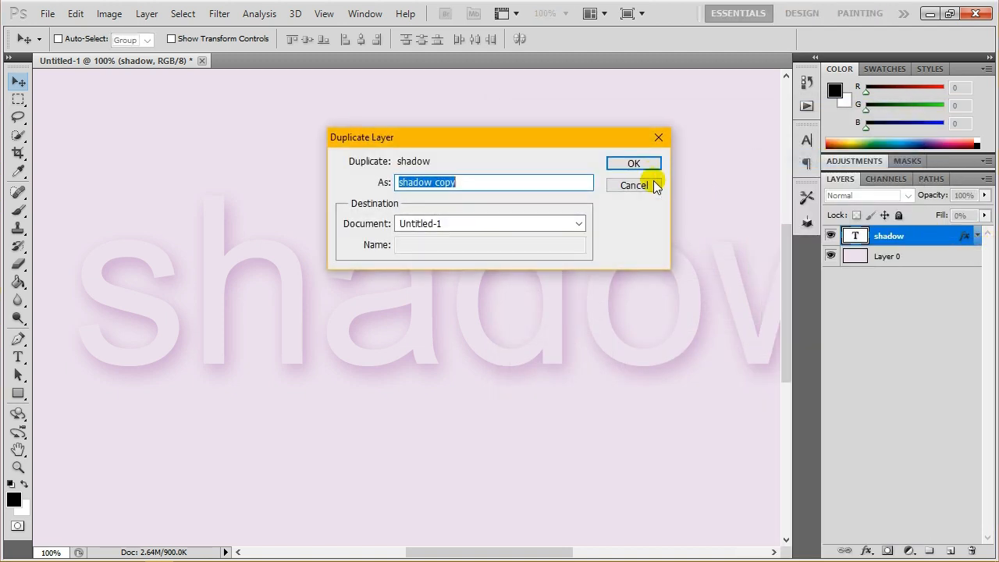
{"action": "left_click", "coordinate": [649, 163]}
{"action": "left_click_drag", "start_coordinate": [907, 235], "coordinate": [914, 266]}
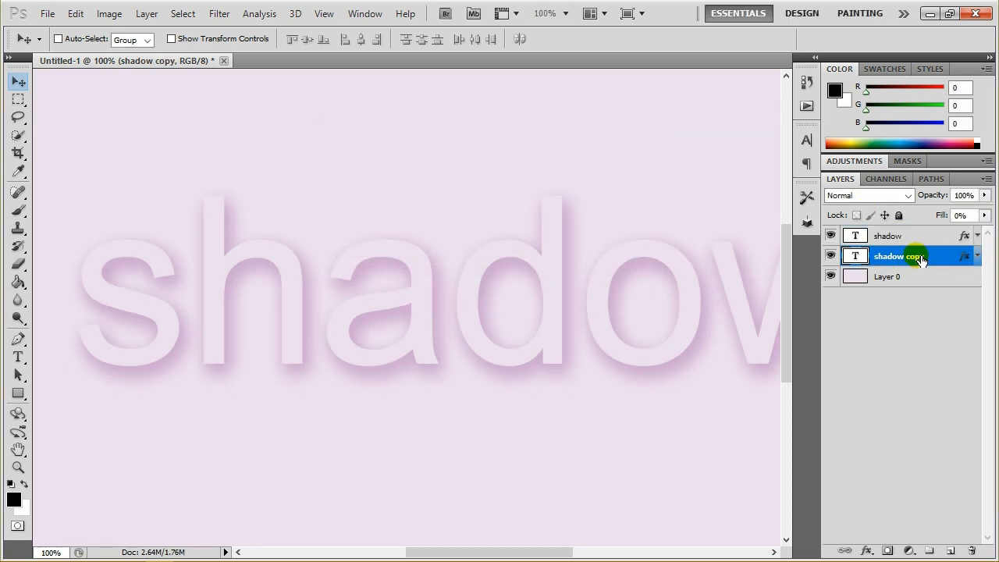
Step: Set the drop shadow colour of the "shadow copy" layer to white
{"action": "right_click", "coordinate": [941, 258]}
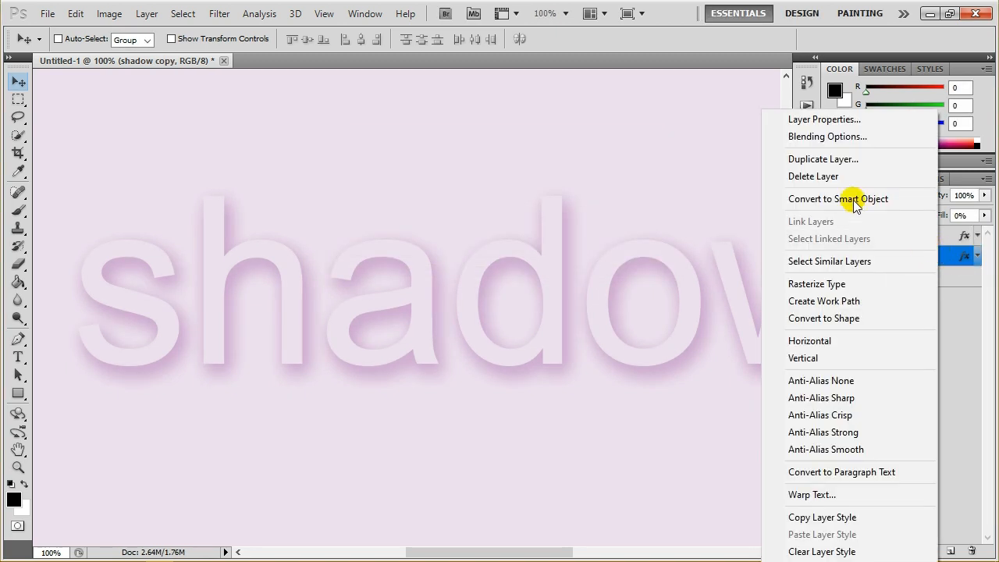
{"action": "left_click", "coordinate": [832, 137]}
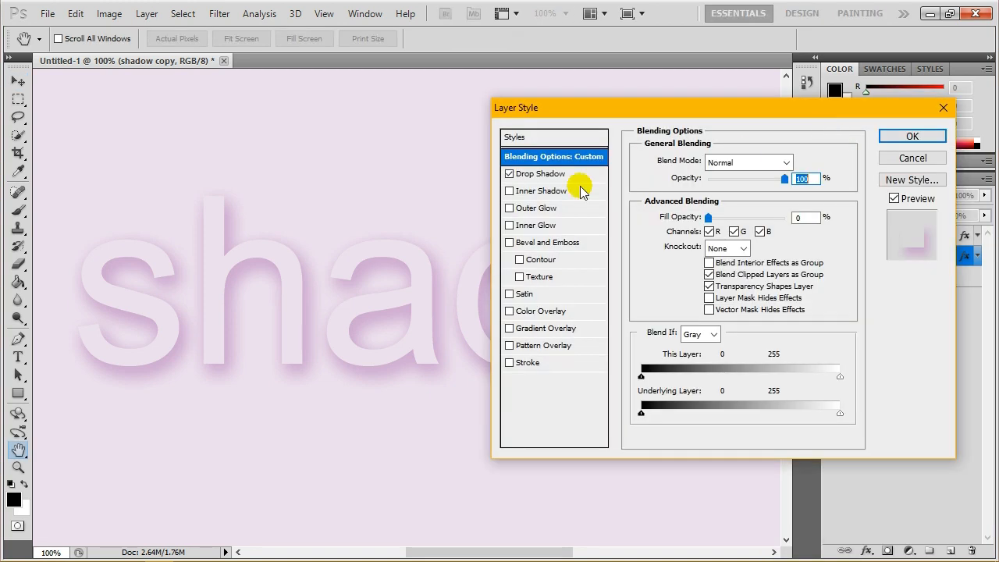
{"action": "left_click", "coordinate": [534, 174]}
{"action": "left_click", "coordinate": [781, 162]}
{"action": "left_click_drag", "start_coordinate": [660, 181], "coordinate": [475, 138]}
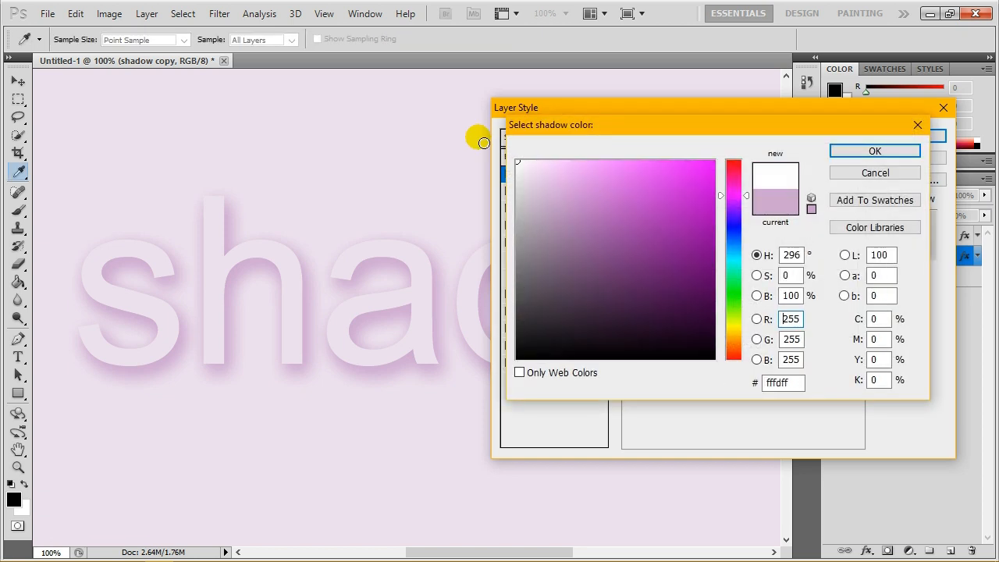
{"action": "left_click", "coordinate": [862, 151]}
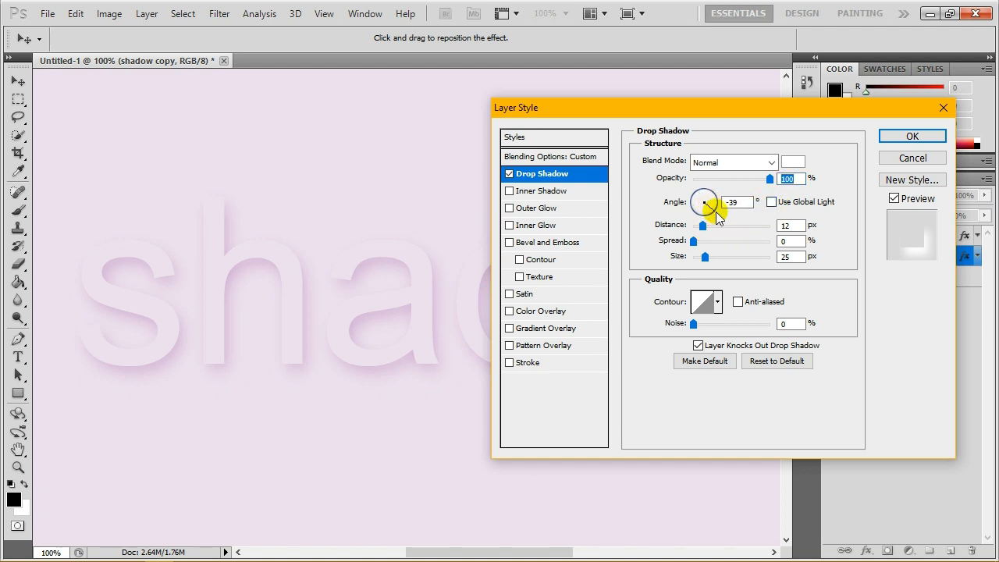
Step: Give the white shadow its own angle of -39° without global light, a distance of 10 px and a size of 20 px
{"action": "left_click", "coordinate": [717, 216]}
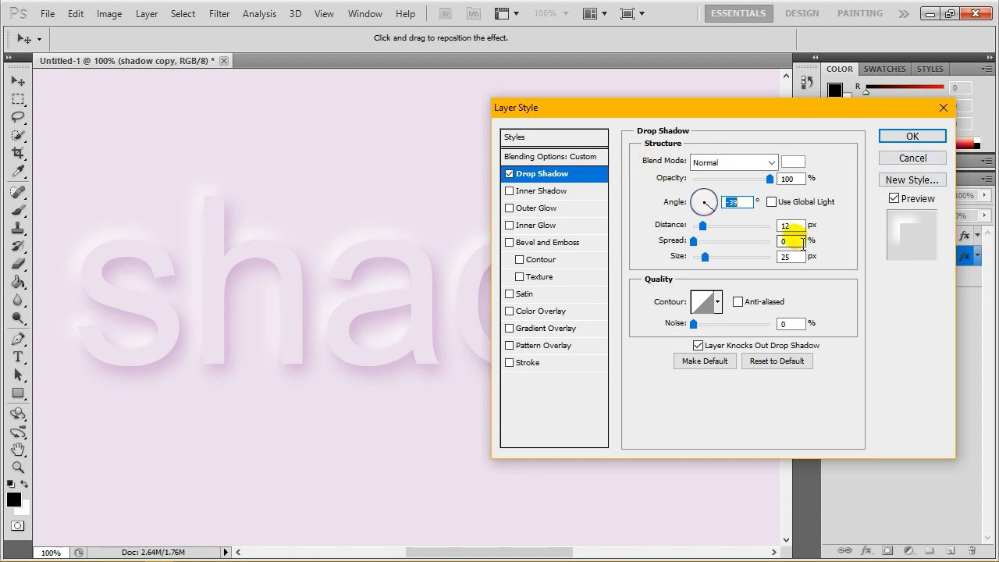
{"action": "left_click", "coordinate": [788, 226]}
{"action": "type", "text": "10"}
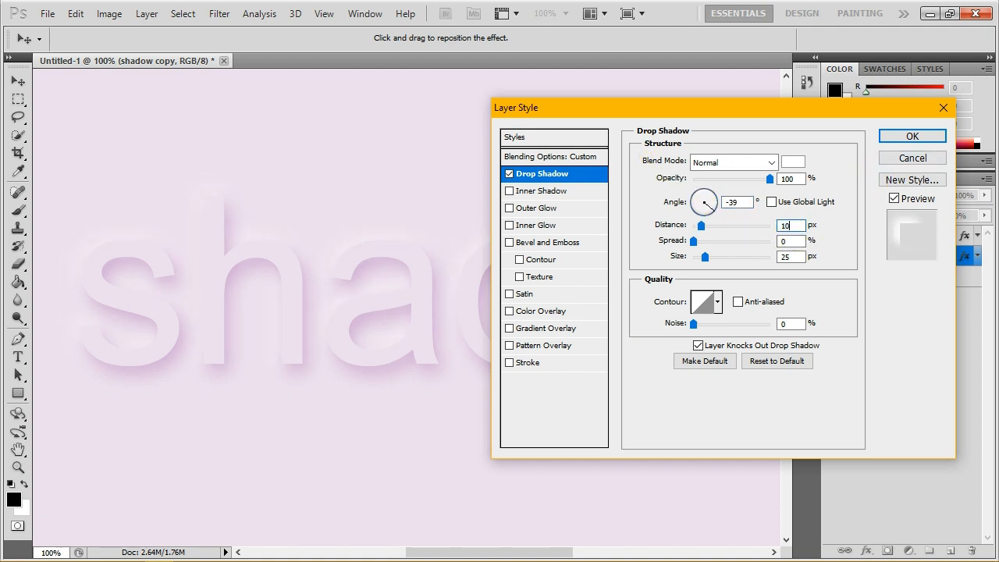
{"action": "left_click", "coordinate": [790, 257]}
{"action": "type", "text": "20"}
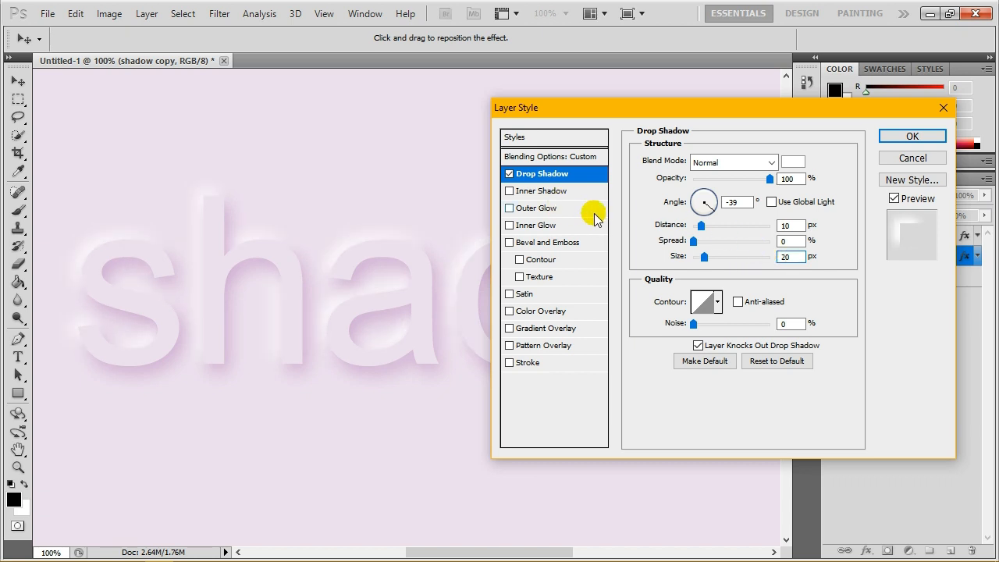
{"action": "left_click_drag", "start_coordinate": [646, 110], "coordinate": [595, 110]}
Step: Try 98% opacity on the white shadow, restore it to 100%, and apply the layer style
{"action": "double_click", "coordinate": [687, 204]}
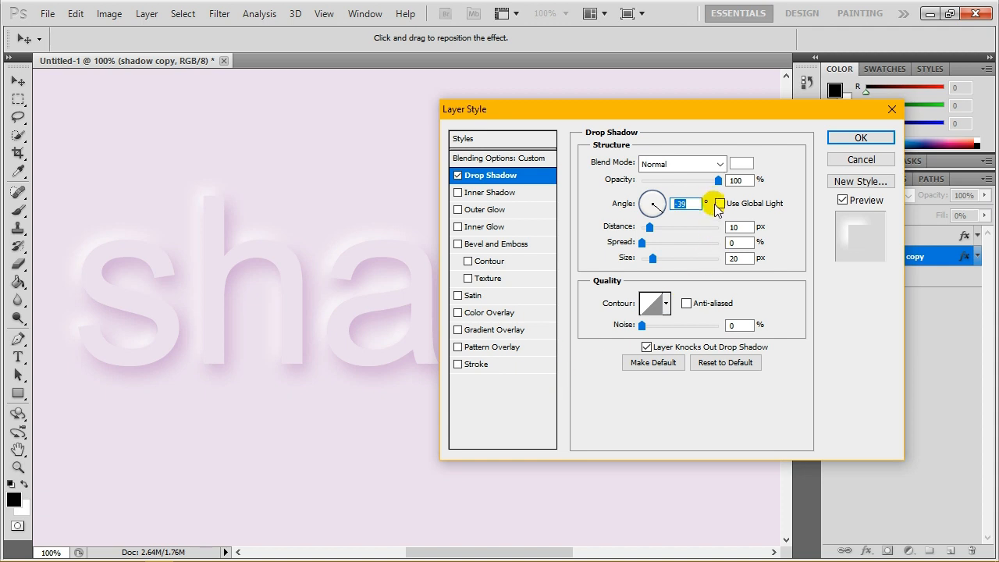
{"action": "double_click", "coordinate": [737, 181]}
{"action": "type", "text": "98"}
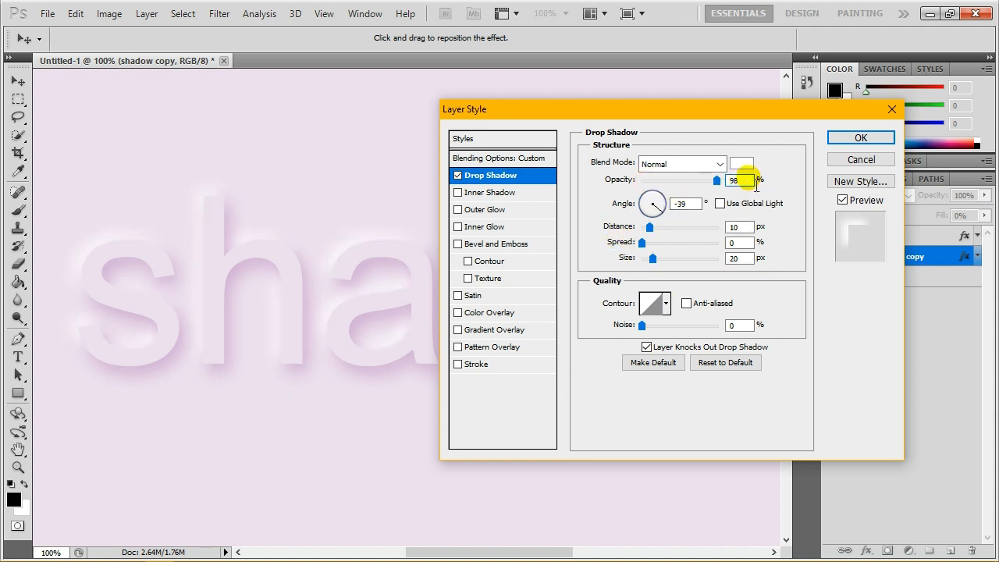
{"action": "mouse_move", "coordinate": [709, 182]}
{"action": "left_mouse_down"}
{"action": "mouse_move", "coordinate": [649, 184]}
{"action": "mouse_move", "coordinate": [720, 187]}
{"action": "left_mouse_up"}
{"action": "key", "text": "F9"}
{"action": "key", "text": "F9"}
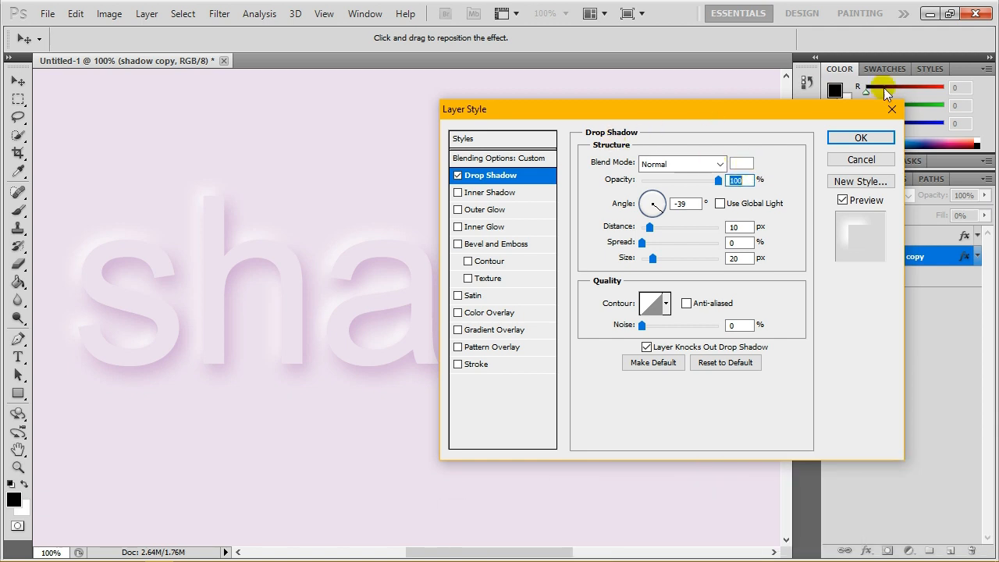
{"action": "left_click", "coordinate": [860, 138]}
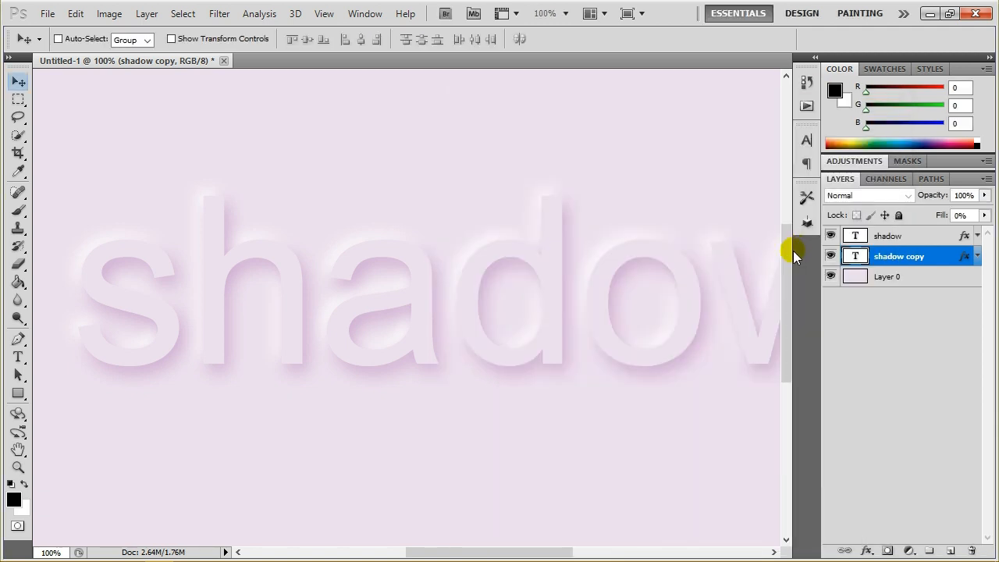
Step: Fit the whole image on screen and compare the text with and without the "shadow copy" layer
{"action": "left_click", "coordinate": [18, 467]}
{"action": "left_click", "coordinate": [439, 41]}
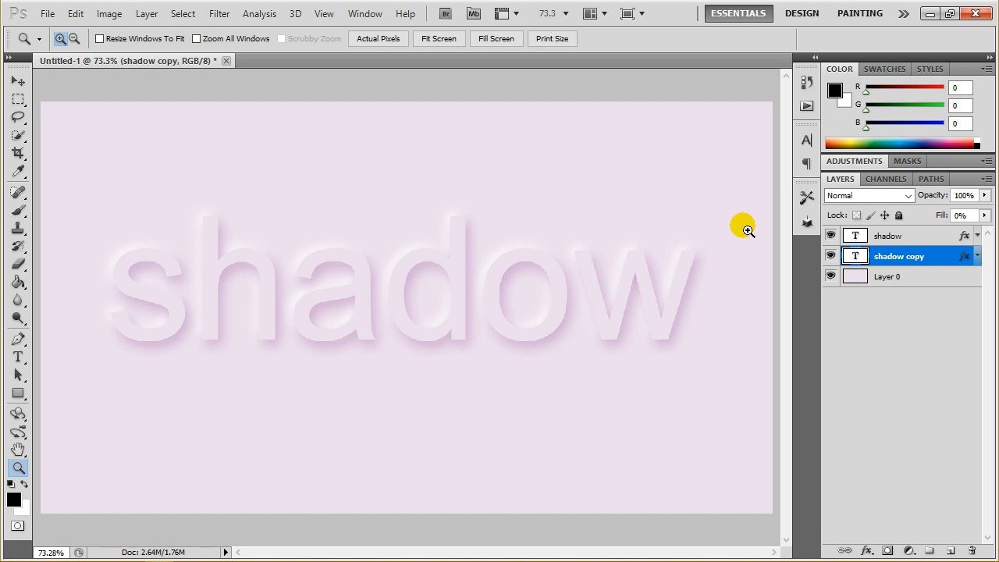
{"action": "left_click", "coordinate": [830, 256]}
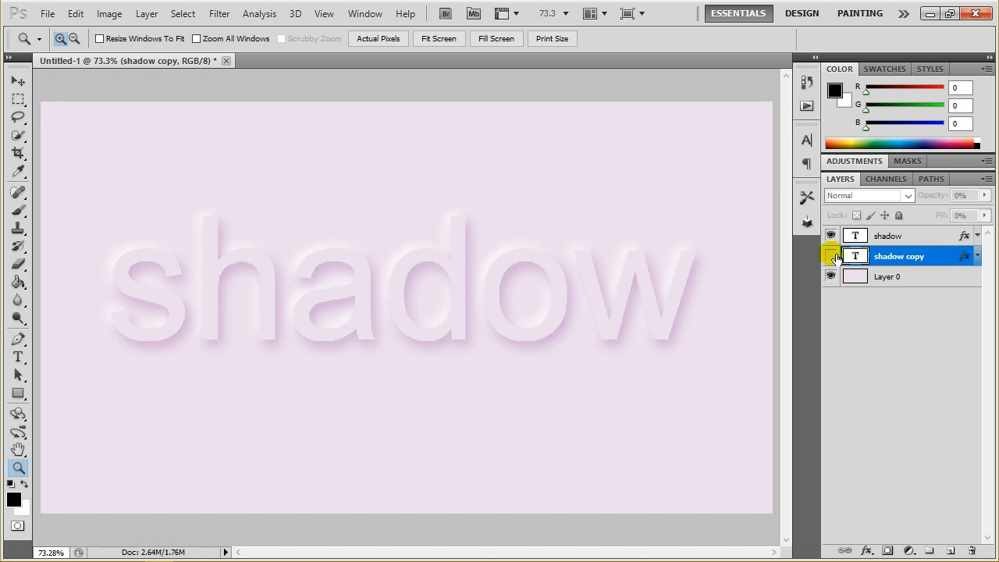
{"action": "left_click", "coordinate": [830, 256]}
Step: Try drop shadow sizes of 32 px and 40 px on the "shadow" text layer
{"action": "left_click", "coordinate": [931, 236]}
{"action": "right_click", "coordinate": [931, 237]}
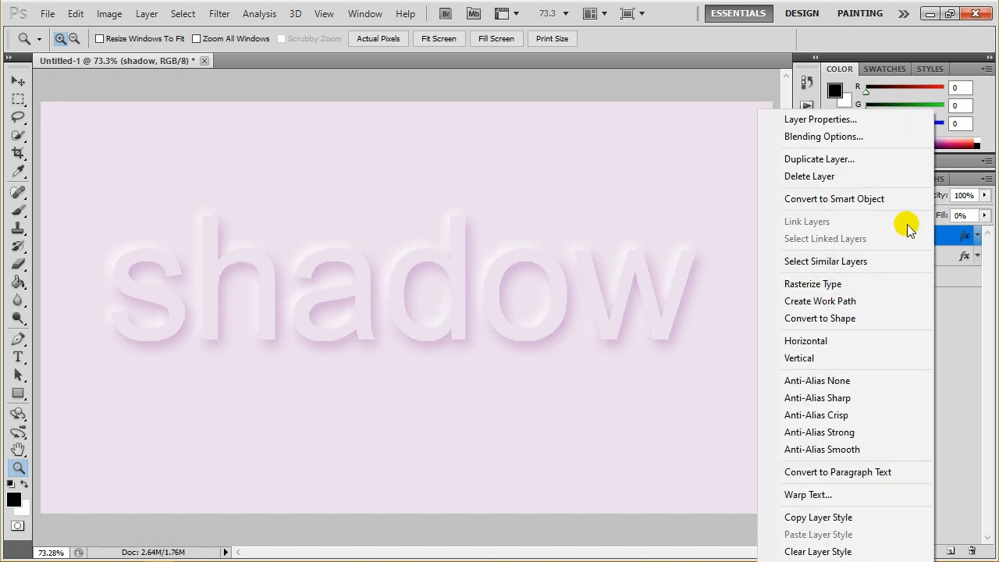
{"action": "left_click", "coordinate": [807, 136]}
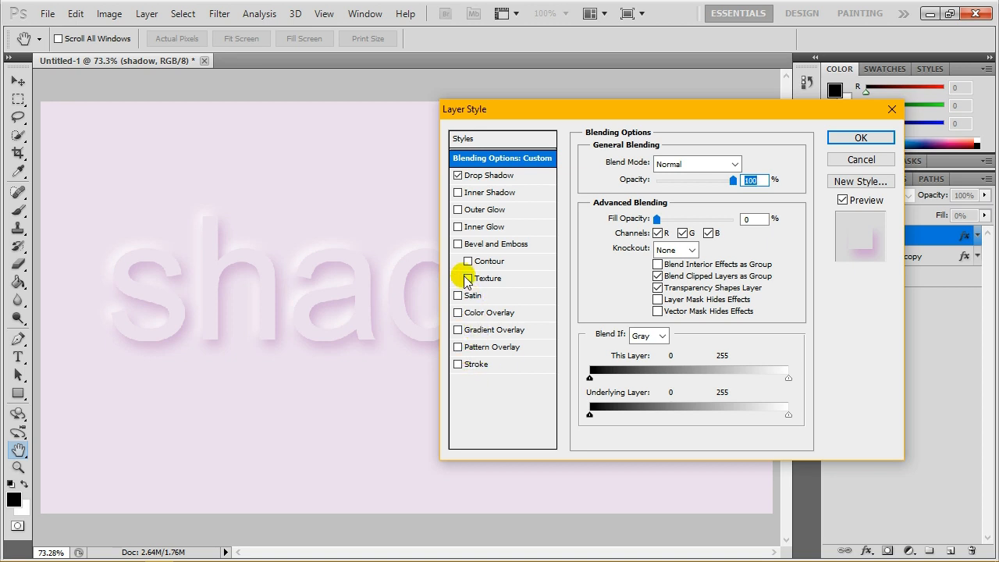
{"action": "left_click", "coordinate": [490, 175]}
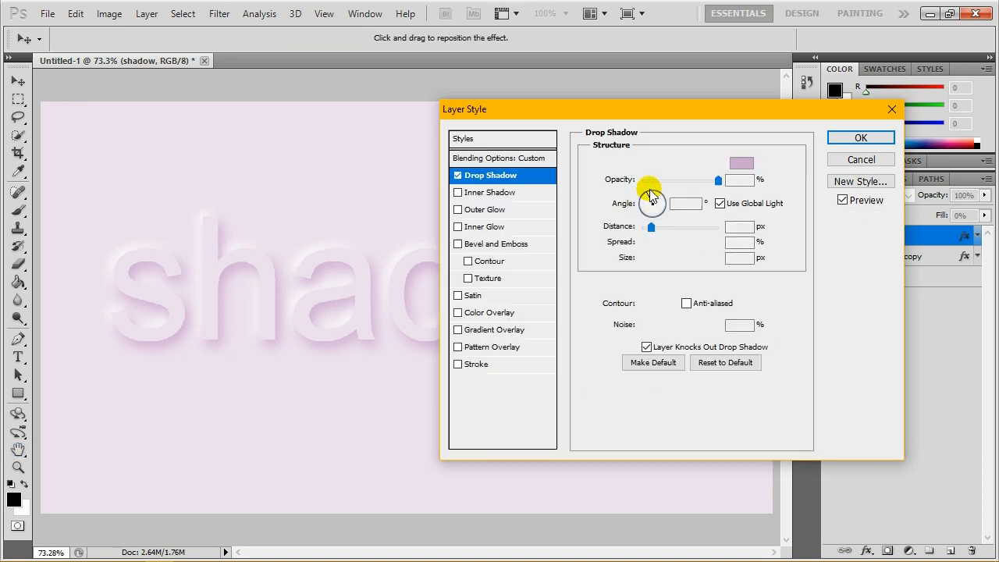
{"action": "type", "text": "32"}
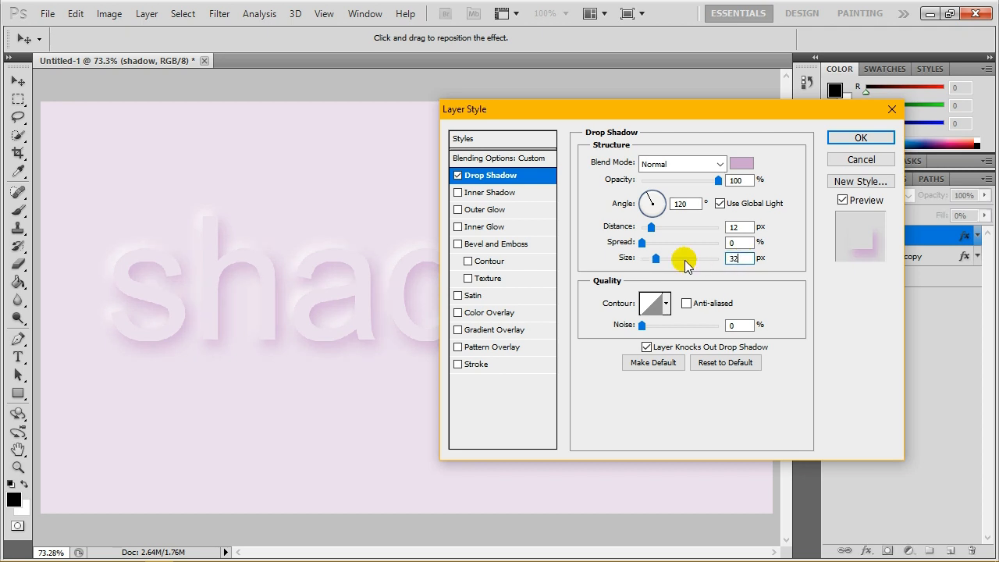
{"action": "left_click", "coordinate": [676, 264]}
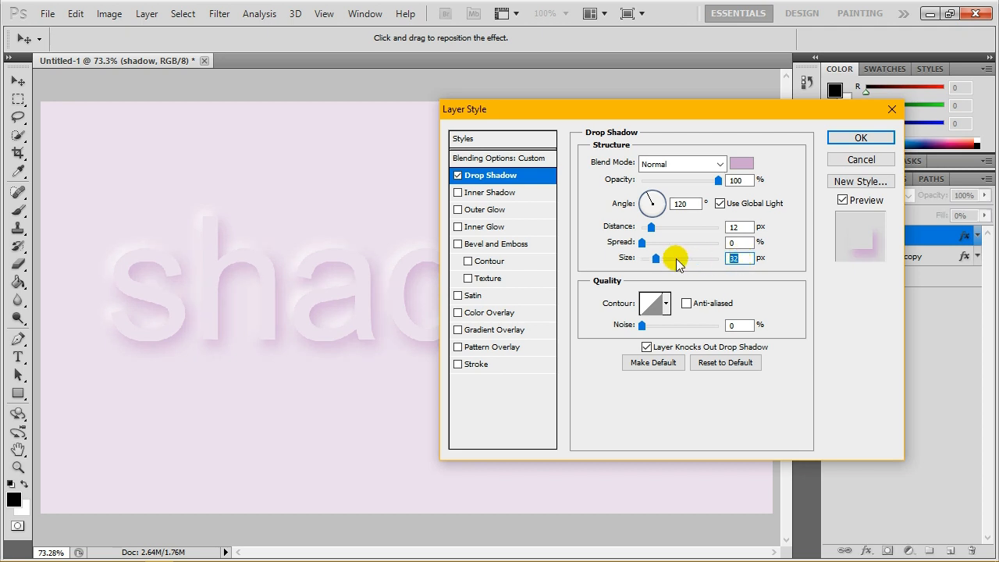
{"action": "type", "text": "40"}
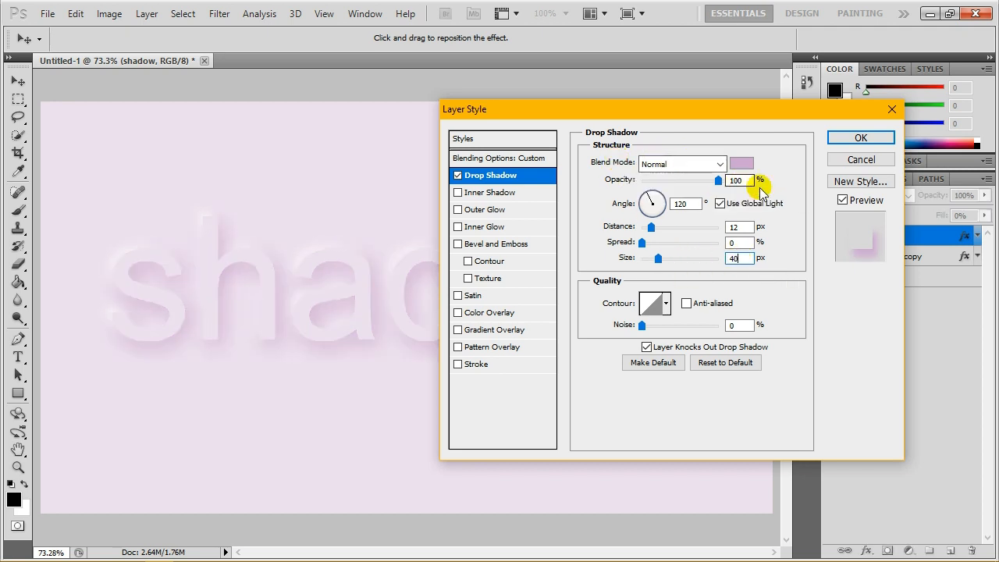
Step: Try lilac shadow sizes of 25 px and 35 px, and apply the layer style with 30 px
{"action": "mouse_move", "coordinate": [692, 117]}
{"action": "left_mouse_down"}
{"action": "mouse_move", "coordinate": [820, 115]}
{"action": "mouse_move", "coordinate": [697, 117]}
{"action": "left_mouse_up"}
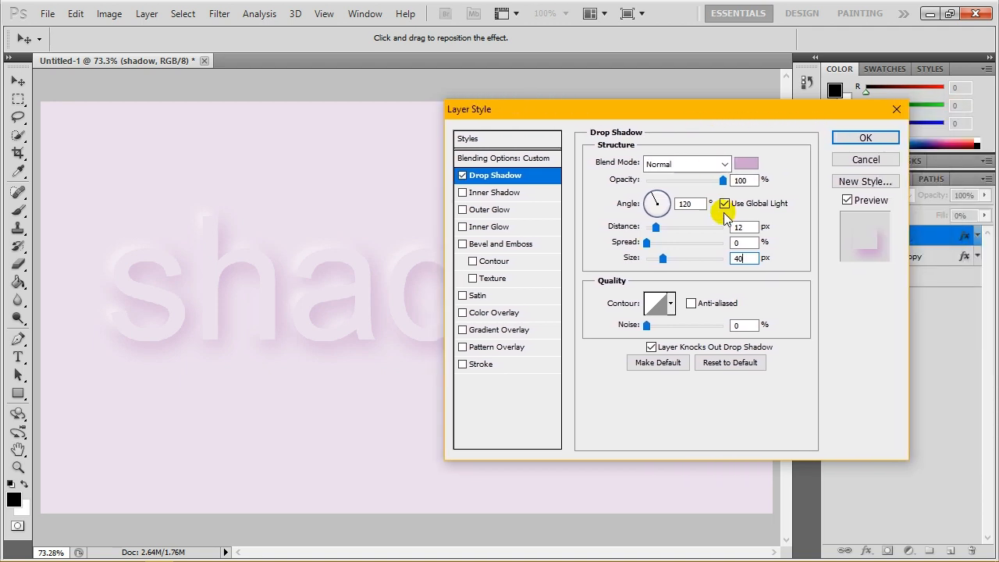
{"action": "left_click", "coordinate": [638, 263]}
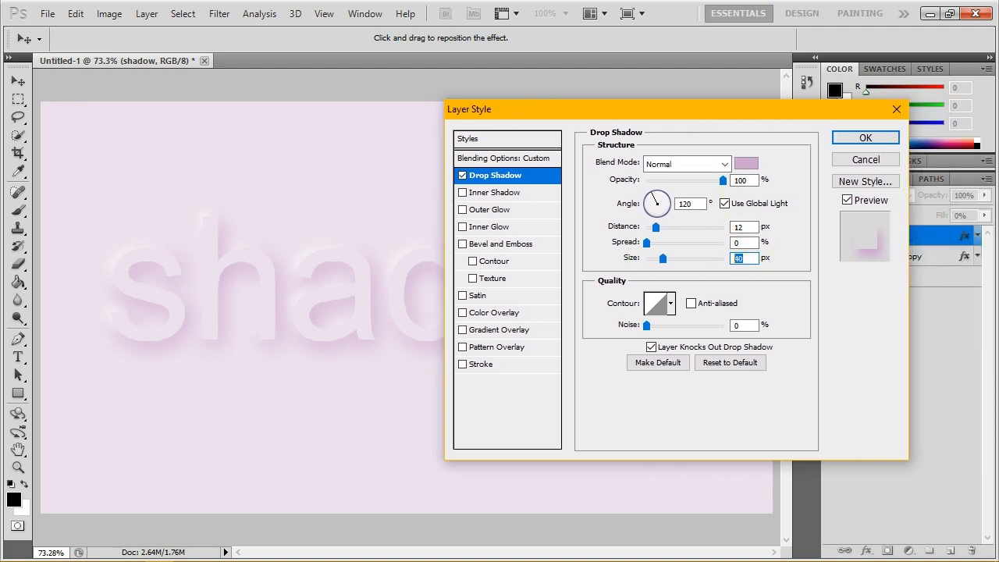
{"action": "type", "text": "25"}
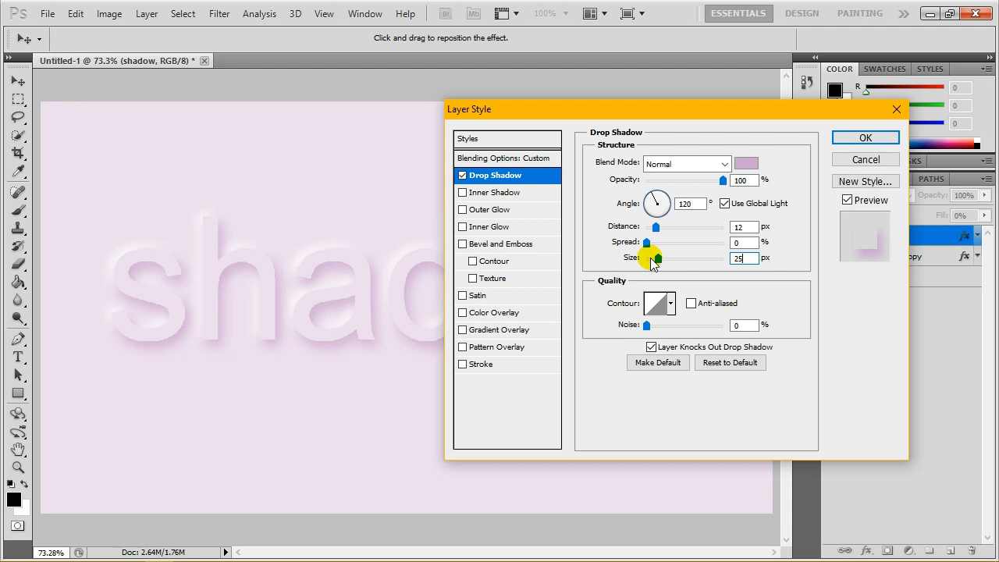
{"action": "double_click", "coordinate": [742, 258]}
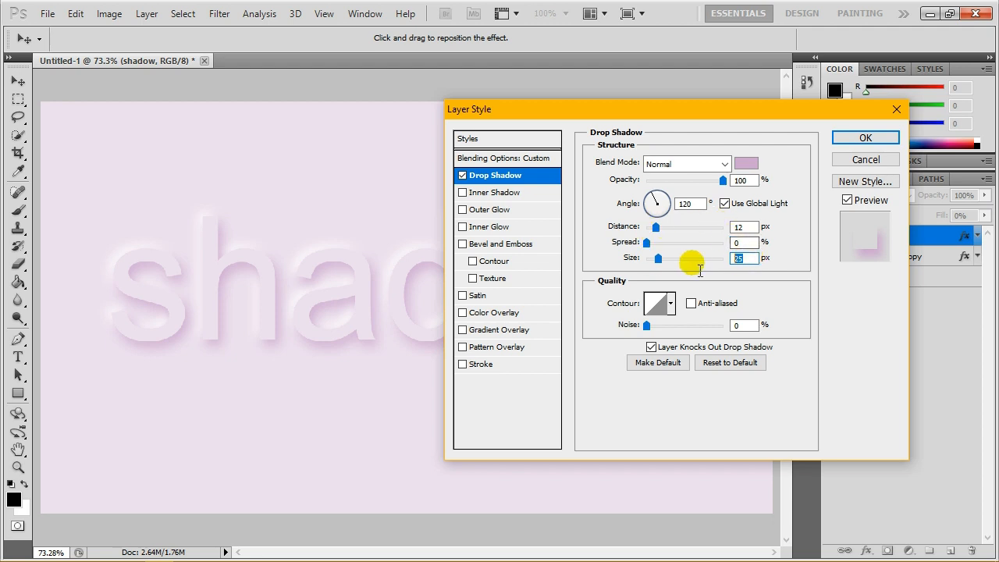
{"action": "type", "text": "35"}
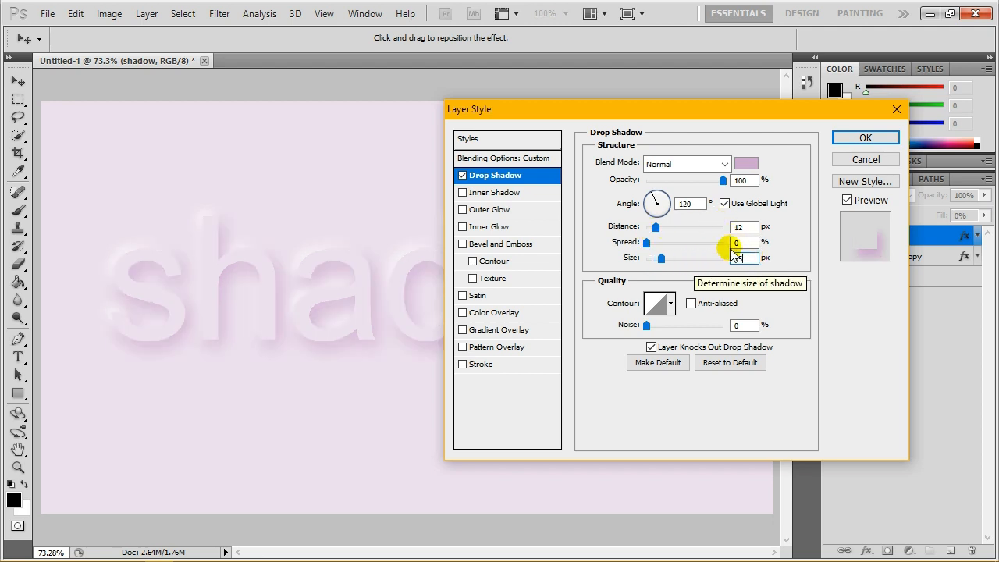
{"action": "double_click", "coordinate": [743, 257]}
{"action": "type", "text": "30"}
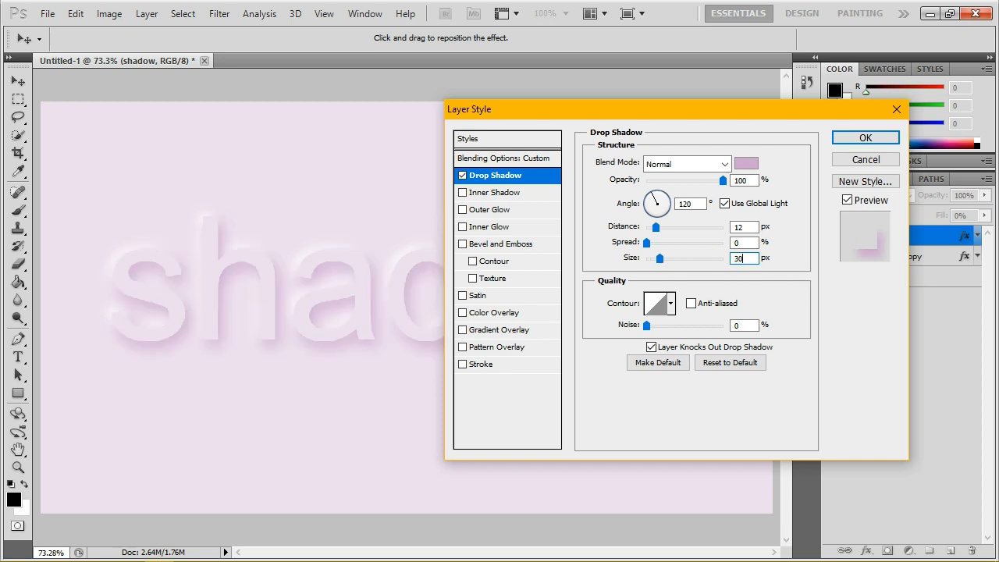
{"action": "left_click_drag", "start_coordinate": [680, 121], "coordinate": [611, 126]}
{"action": "left_click", "coordinate": [781, 146]}
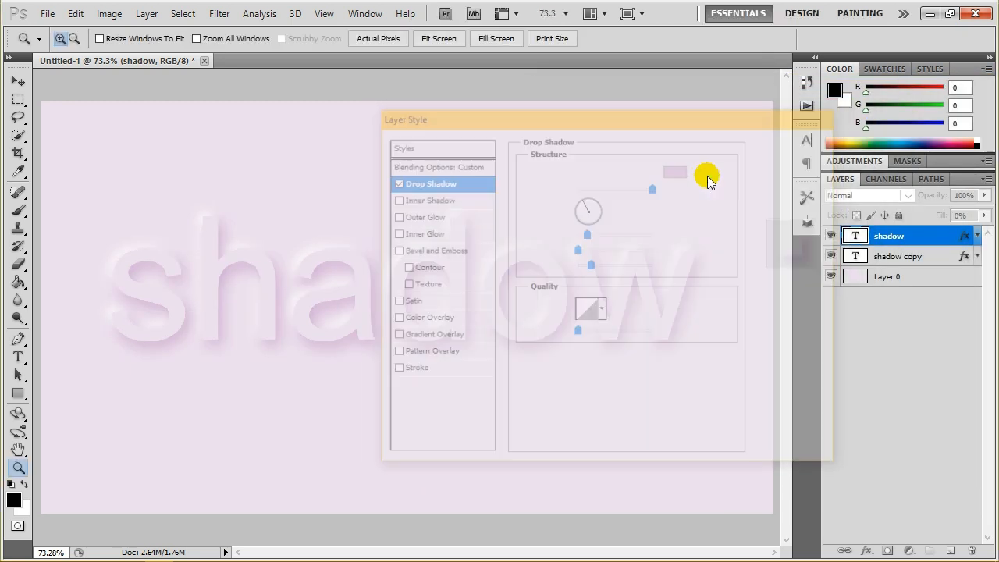
Step: Set the "shadow" layer's drop shadow size to 25 px and apply the layer style
{"action": "right_click", "coordinate": [937, 247]}
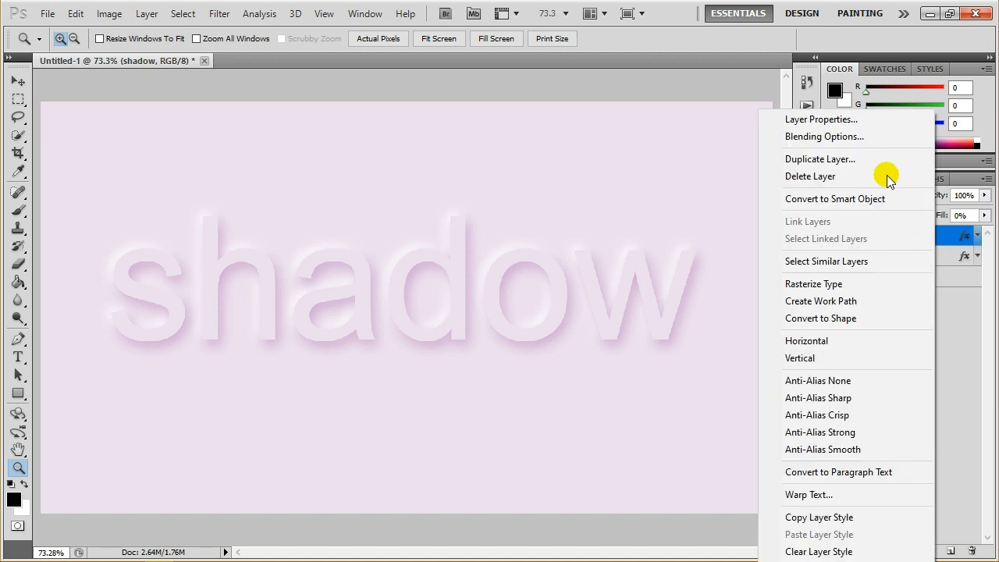
{"action": "left_click", "coordinate": [850, 134]}
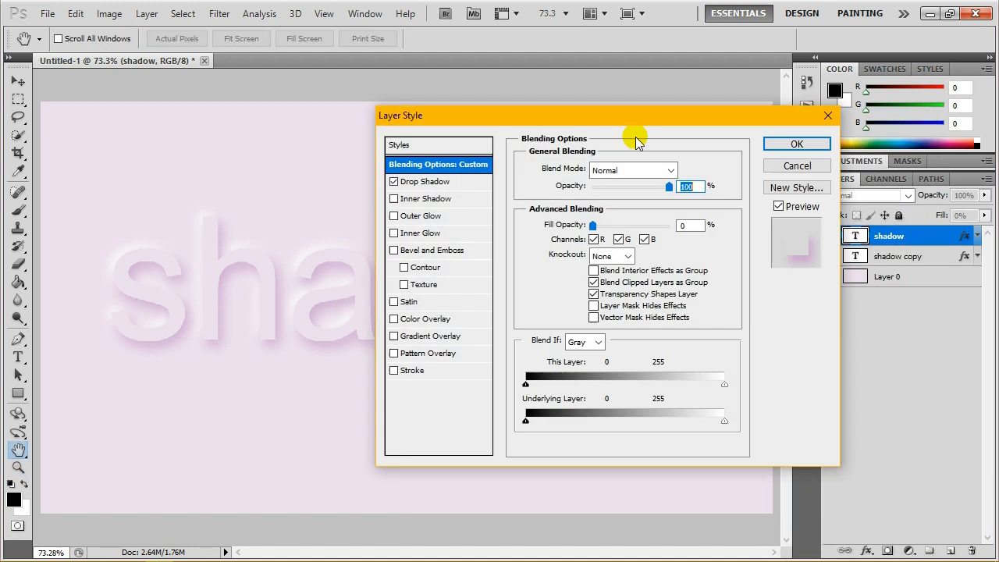
{"action": "left_click", "coordinate": [417, 182]}
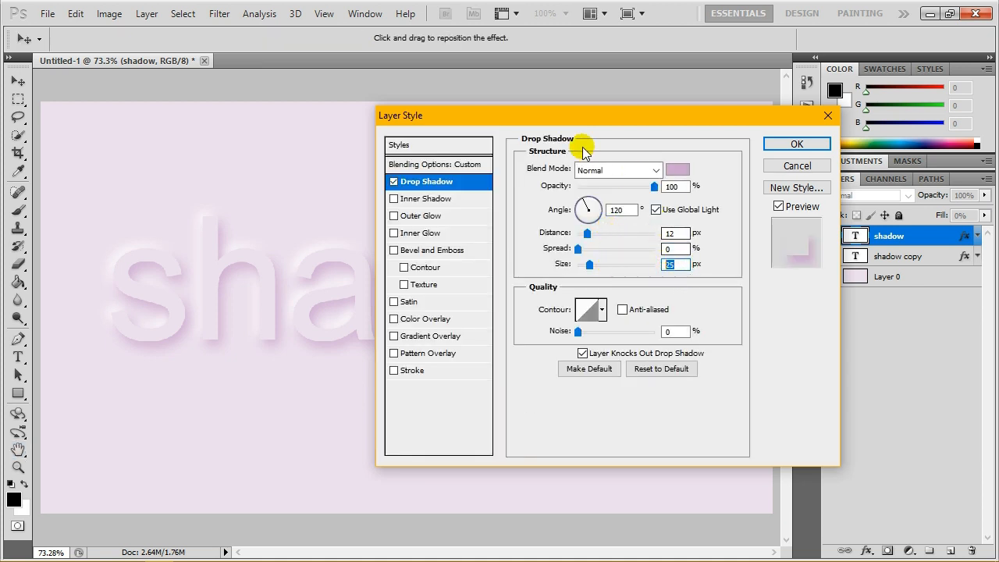
{"action": "left_click_drag", "start_coordinate": [606, 116], "coordinate": [710, 118]}
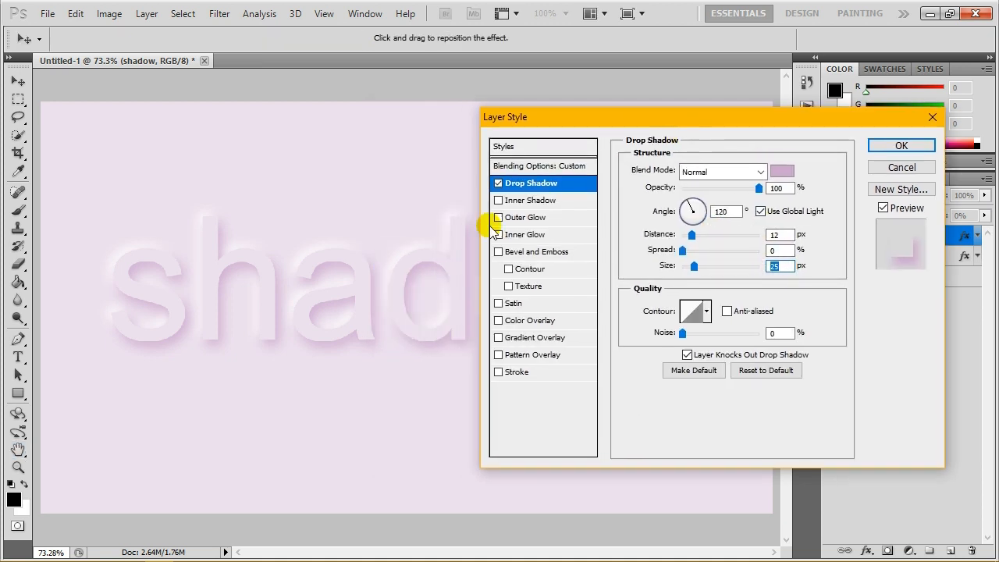
{"action": "left_click", "coordinate": [894, 146]}
Step: Select the background layer "Layer 0" and set the foreground colour to #e1cfe2, a slightly darker lilac than the background
{"action": "left_click", "coordinate": [899, 275]}
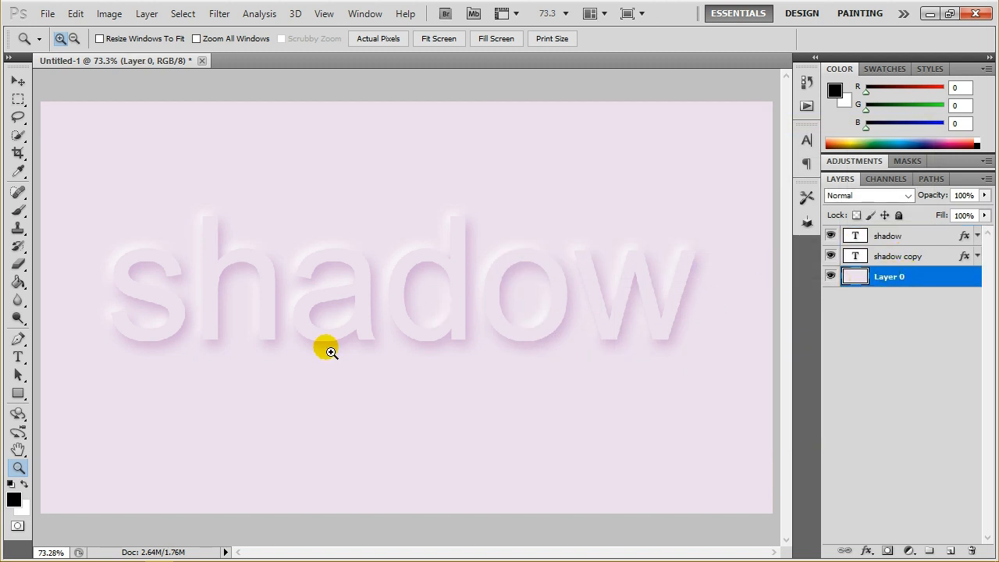
{"action": "left_click", "coordinate": [13, 497]}
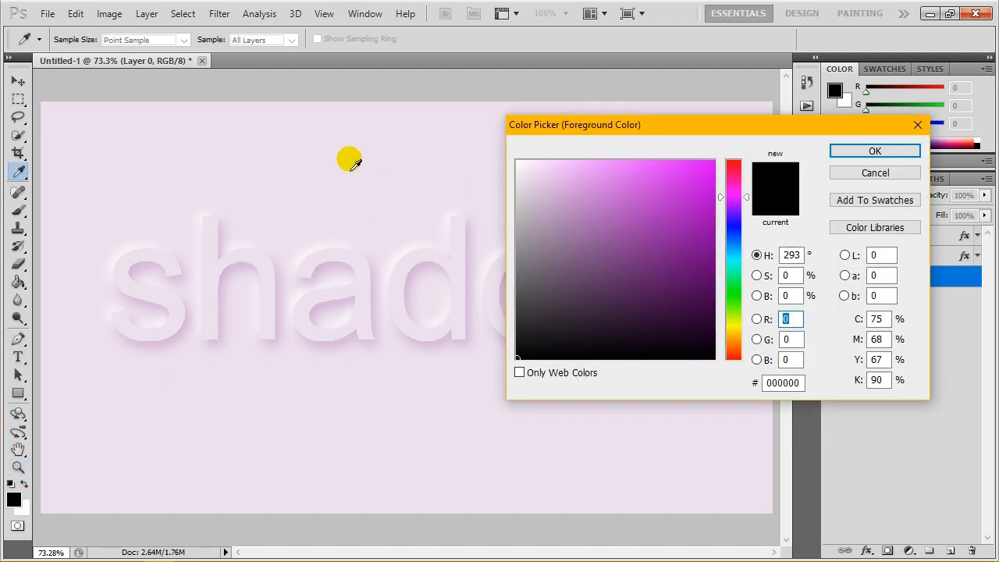
{"action": "left_click", "coordinate": [128, 140]}
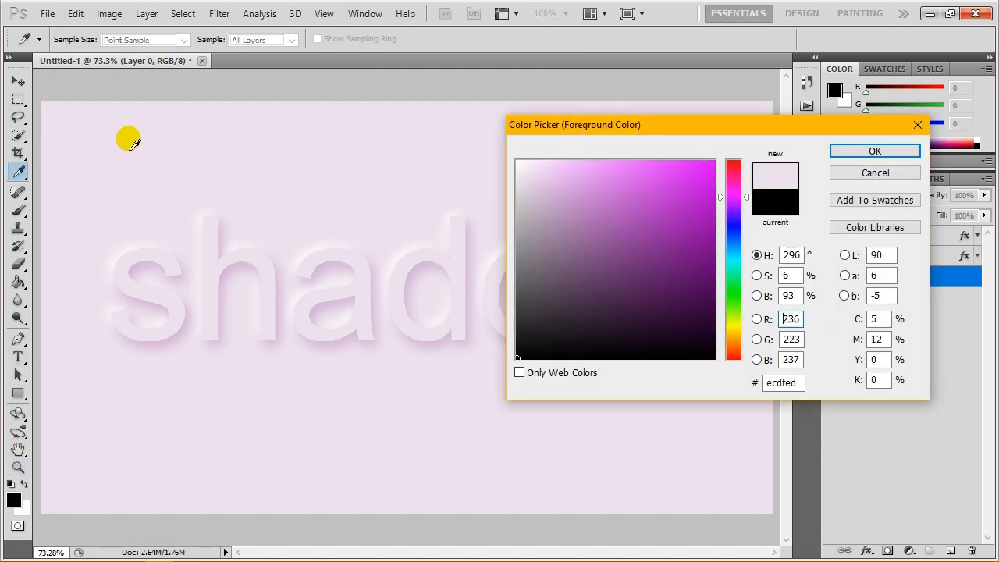
{"action": "left_click", "coordinate": [535, 184]}
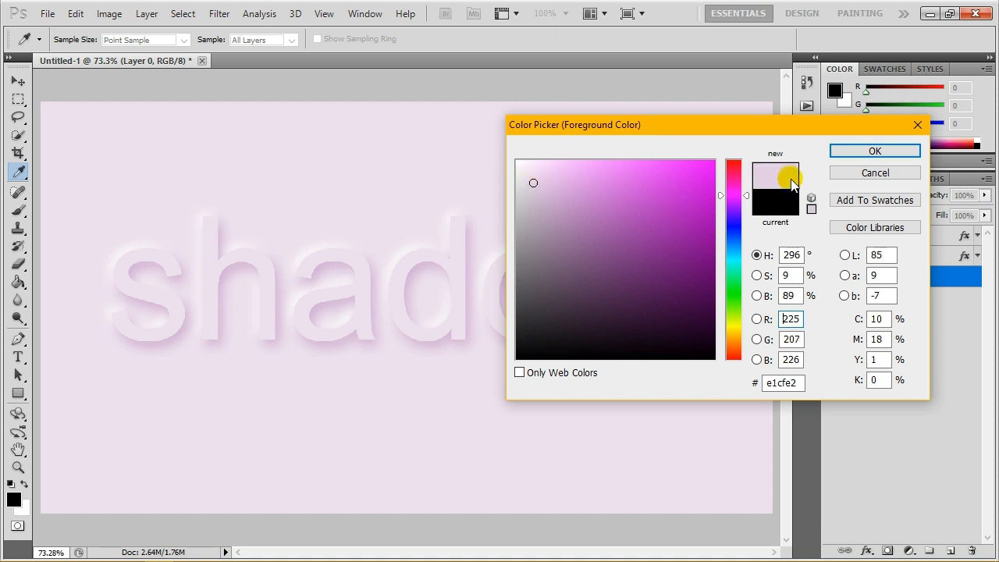
{"action": "left_click", "coordinate": [865, 150]}
{"action": "key", "text": "z"}
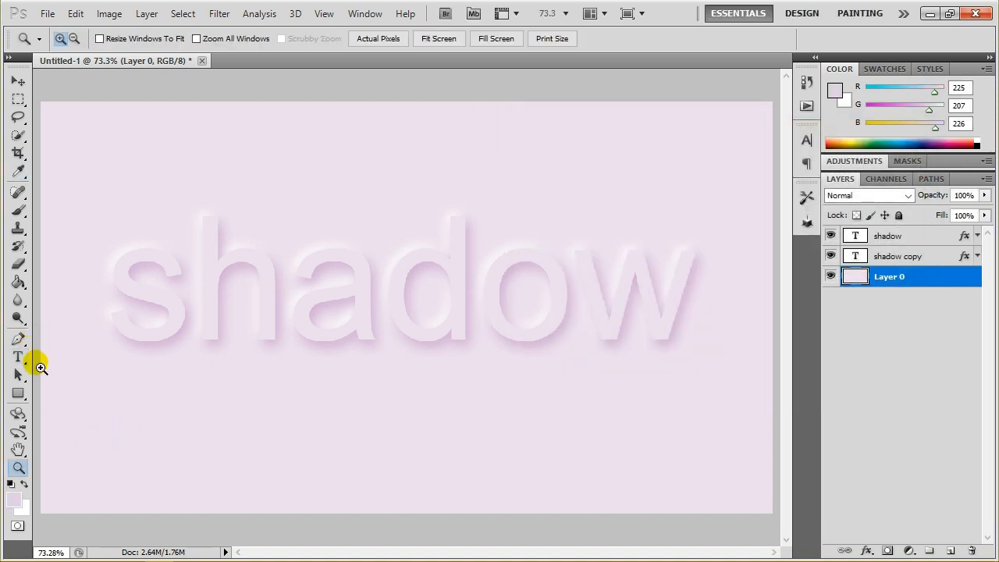
Step: Try filling the background layer with the darker lilac #e1cfe2, and refill it with the paler lilac #ece1ed
{"action": "left_click", "coordinate": [19, 282]}
{"action": "left_click", "coordinate": [309, 194]}
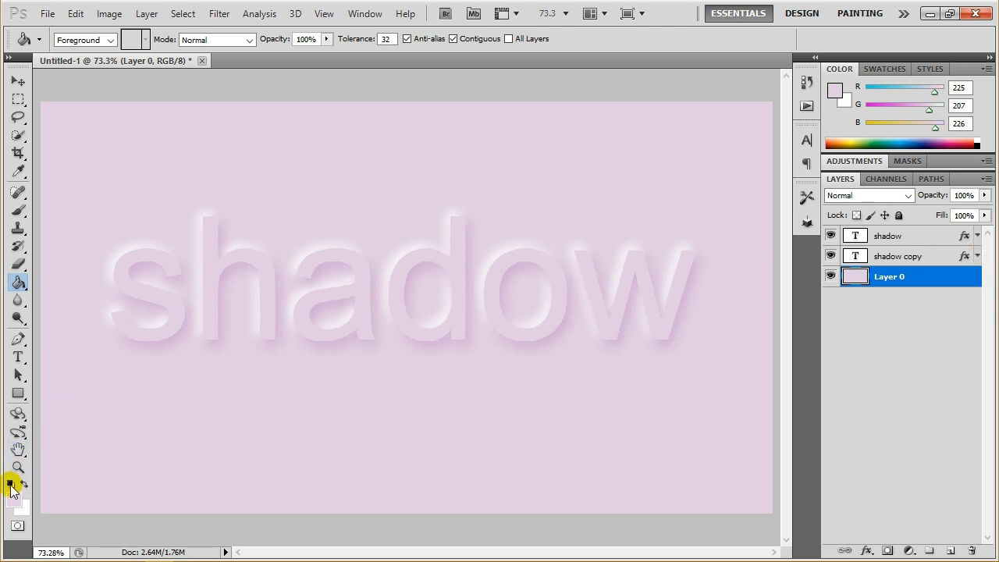
{"action": "left_click", "coordinate": [16, 499]}
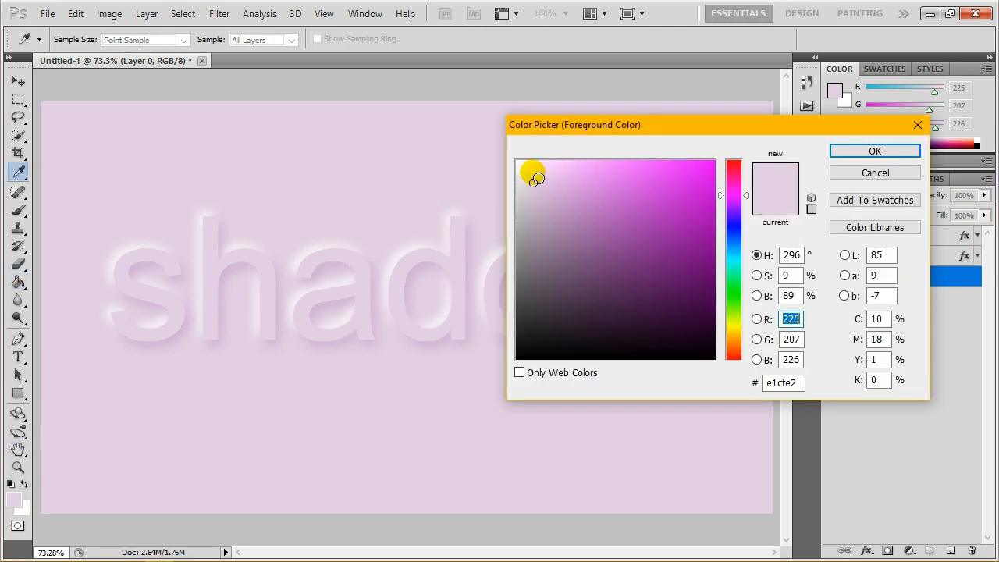
{"action": "left_click", "coordinate": [526, 172]}
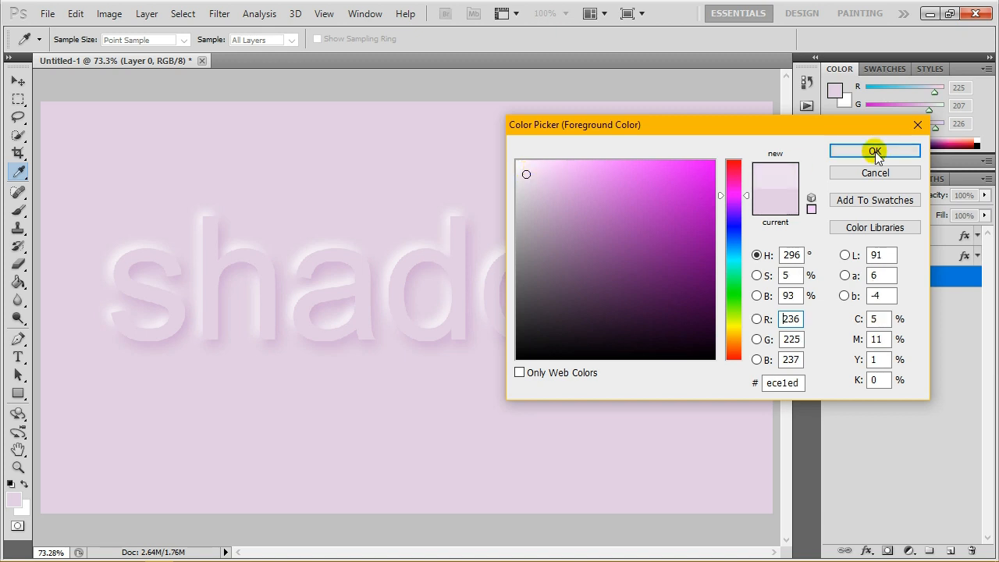
{"action": "left_click", "coordinate": [874, 151]}
{"action": "left_click", "coordinate": [420, 162]}
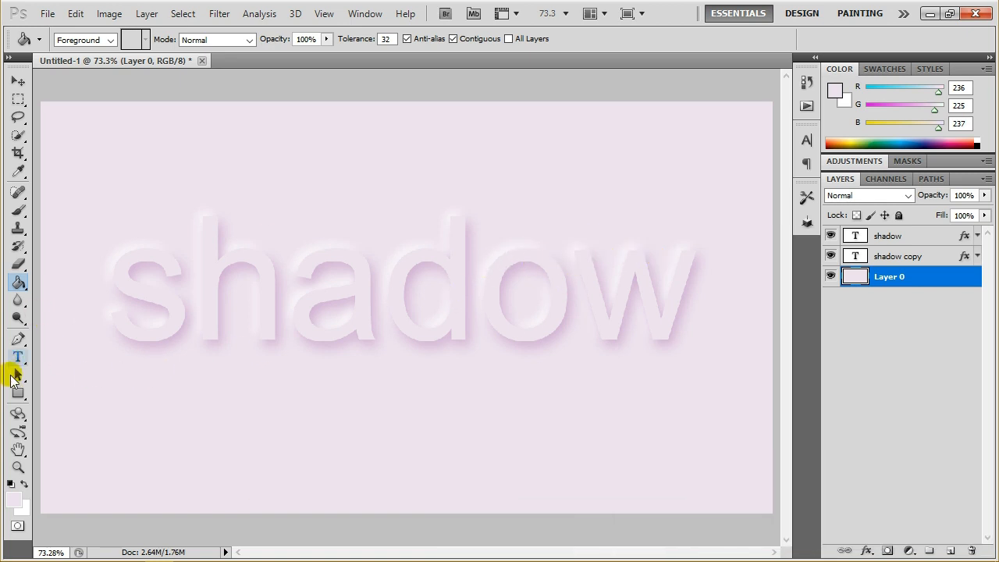
Step: Rename the "shadow copy" text layer as "shadow white"
{"action": "left_click", "coordinate": [904, 256]}
{"action": "double_click", "coordinate": [906, 257]}
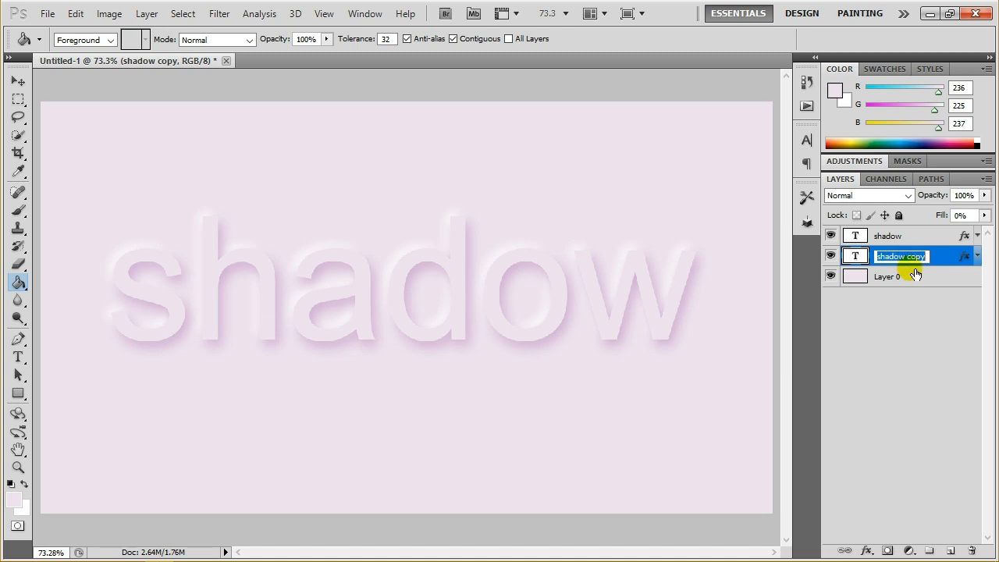
{"action": "double_click", "coordinate": [918, 259]}
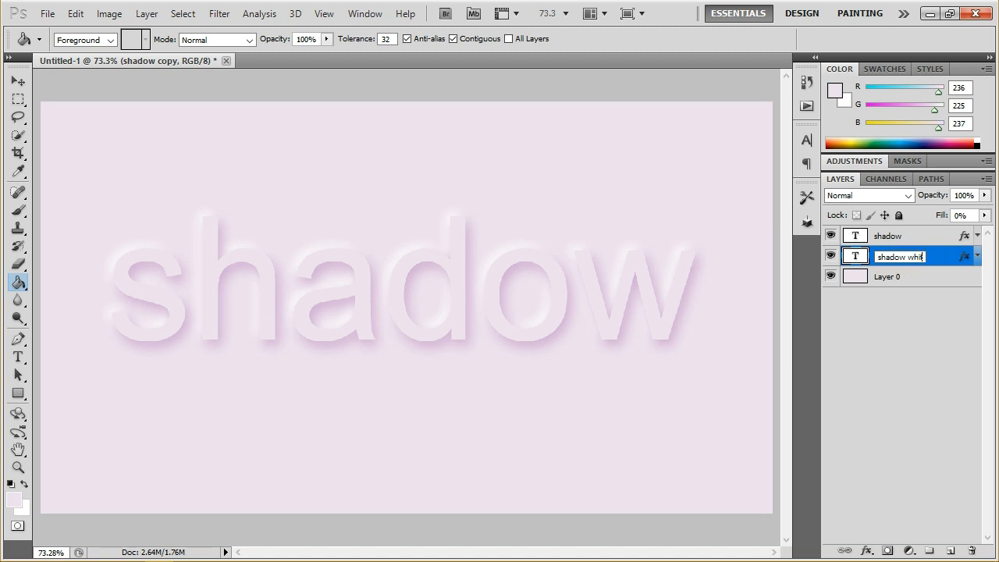
{"action": "type", "text": "white"}
{"action": "left_click", "coordinate": [889, 338]}
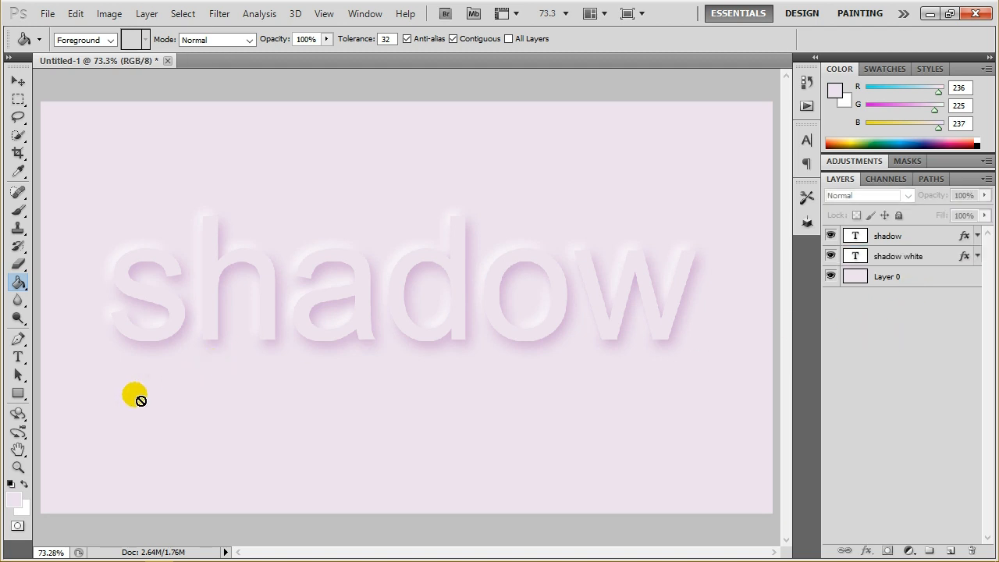
Step: Set the white drop shadow's opacity on the "shadow white" layer to 100% and apply the layer style
{"action": "left_click", "coordinate": [18, 467]}
{"action": "left_click", "coordinate": [374, 38]}
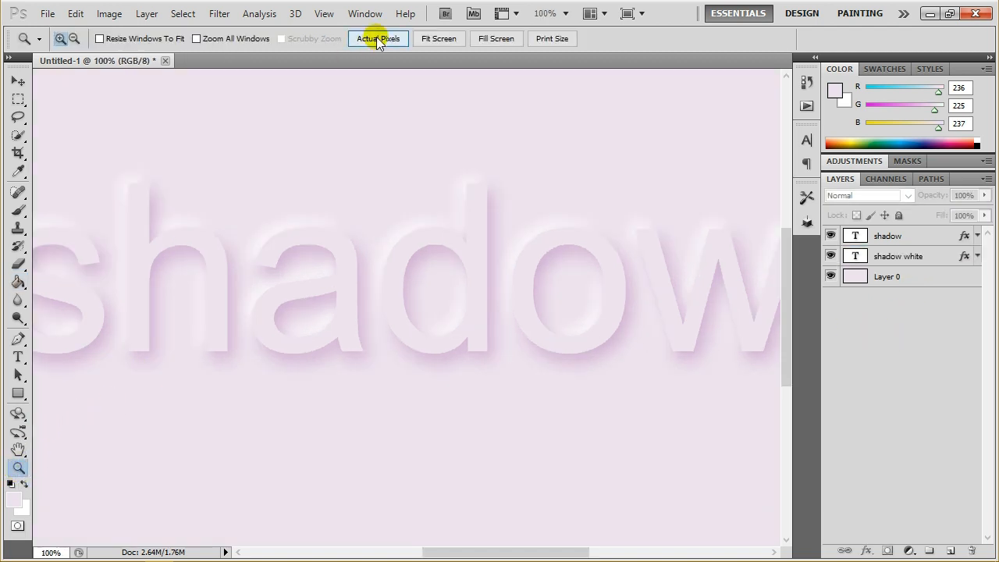
{"action": "left_click", "coordinate": [420, 38]}
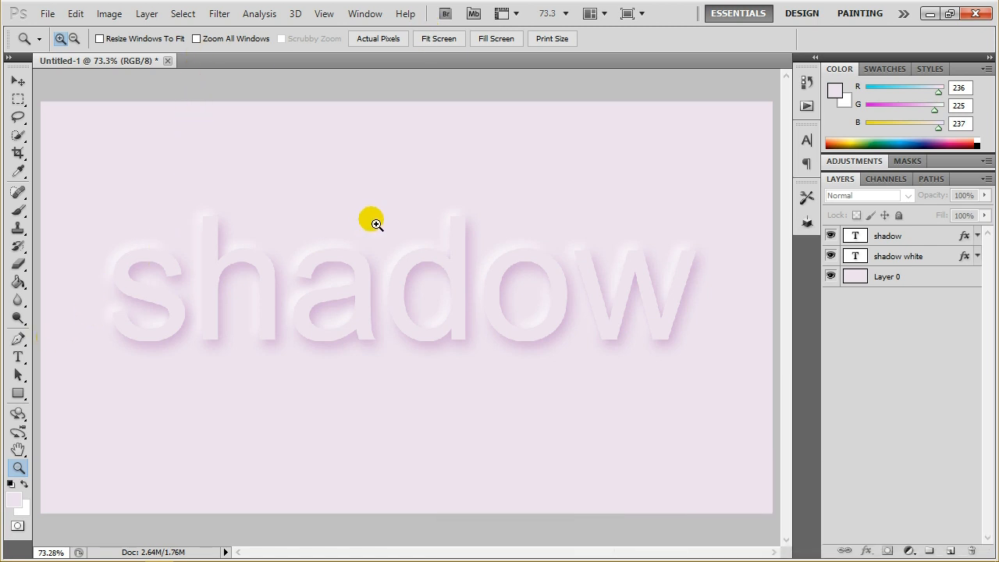
{"action": "left_click", "coordinate": [913, 238]}
{"action": "left_click", "coordinate": [929, 256]}
{"action": "right_click", "coordinate": [930, 257]}
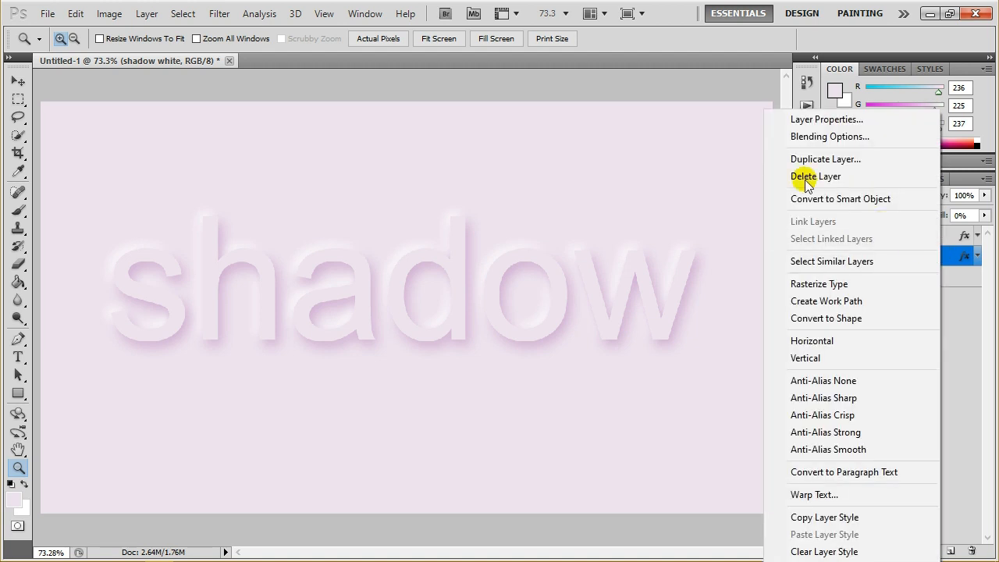
{"action": "left_click", "coordinate": [796, 137]}
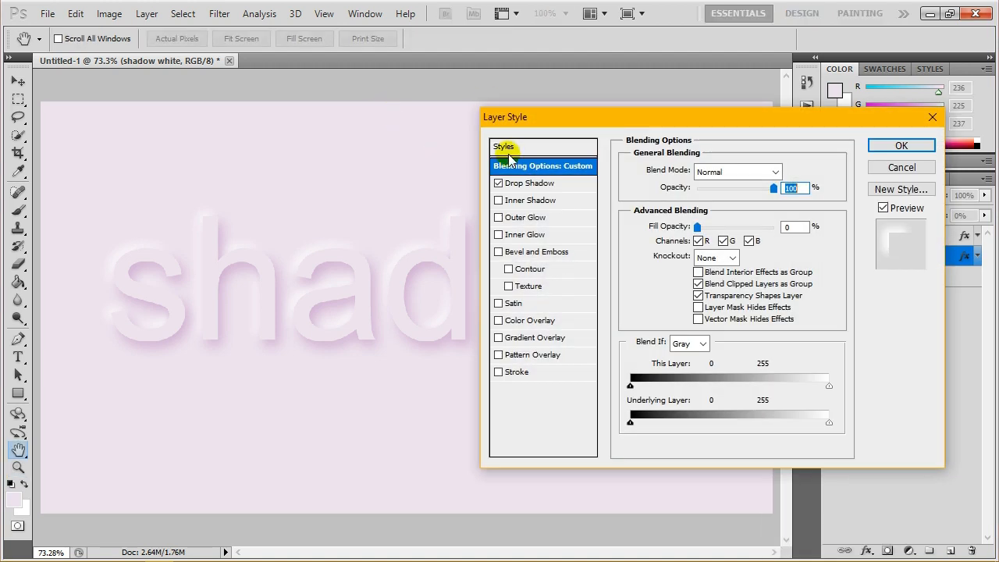
{"action": "left_click", "coordinate": [535, 184]}
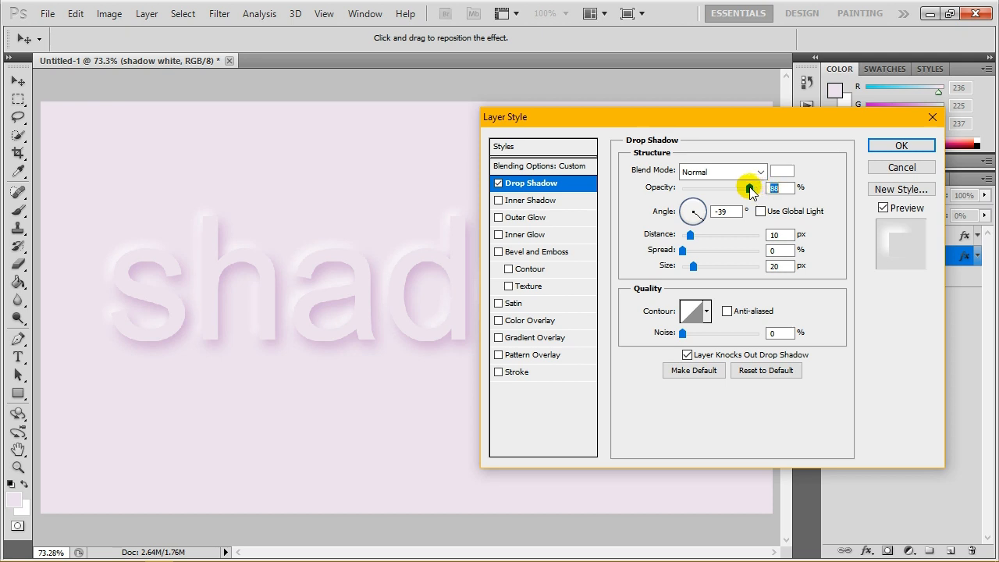
{"action": "left_click_drag", "start_coordinate": [751, 192], "coordinate": [789, 194]}
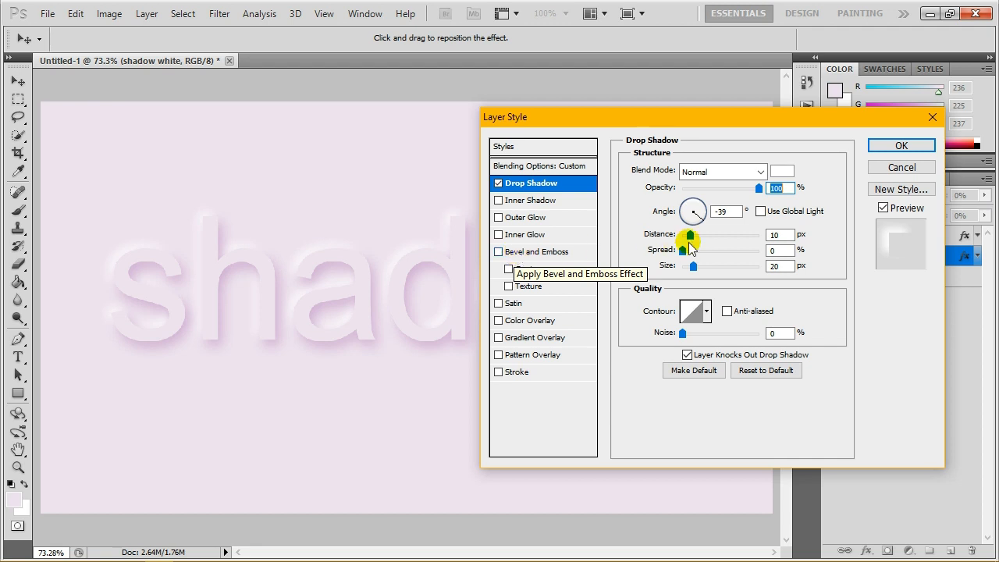
{"action": "left_click", "coordinate": [902, 141]}
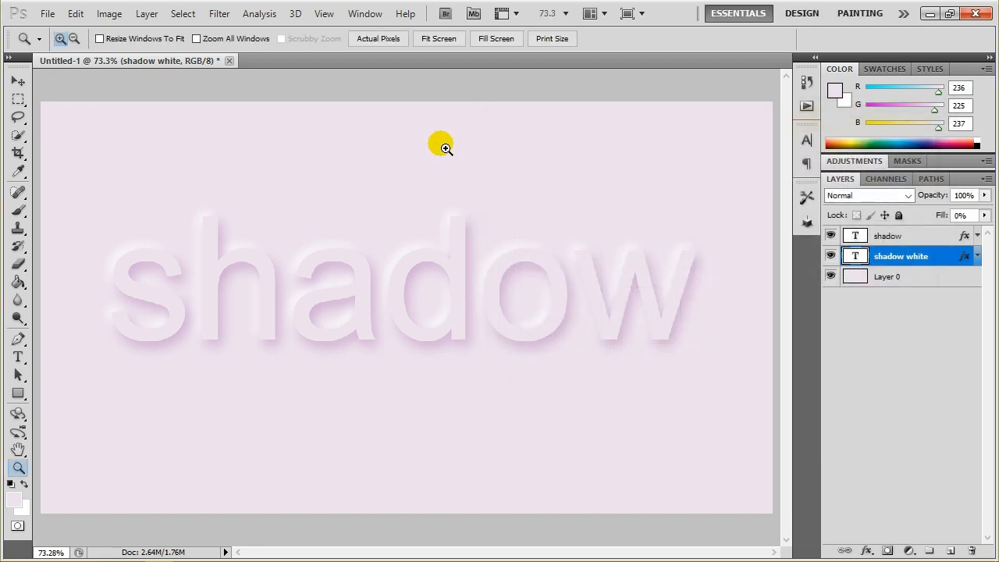
{"action": "left_click", "coordinate": [870, 275]}
{"action": "right_click", "coordinate": [944, 274]}
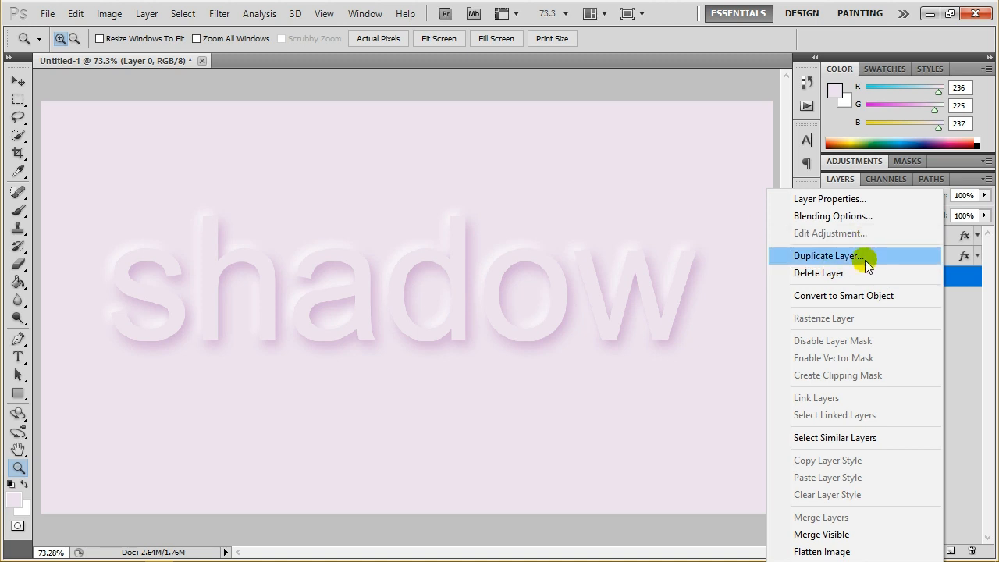
{"action": "left_click", "coordinate": [954, 265]}
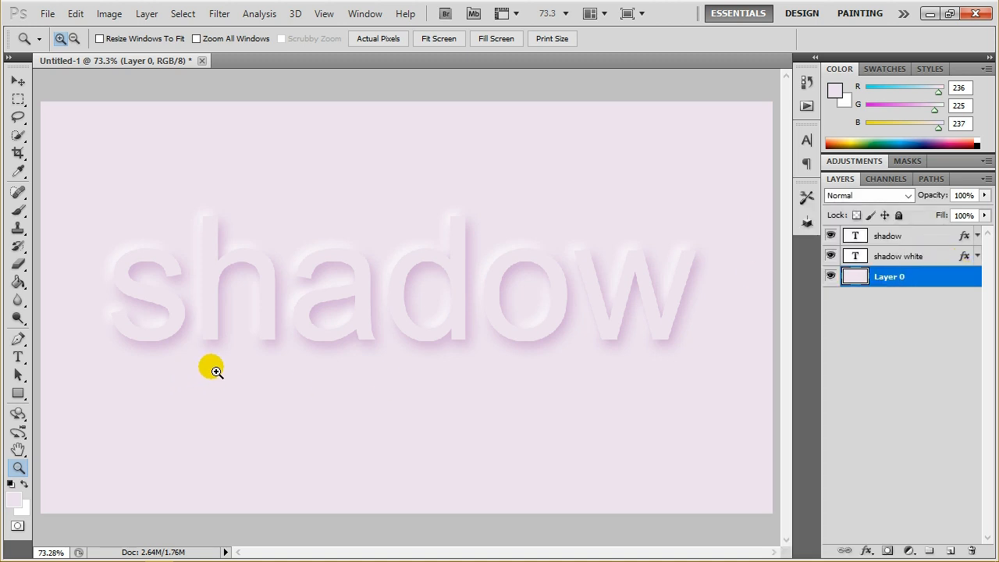
Step: Group the "shadow" and "shadow white" text layers and name the group "neuphormism"
{"action": "left_click", "coordinate": [909, 257]}
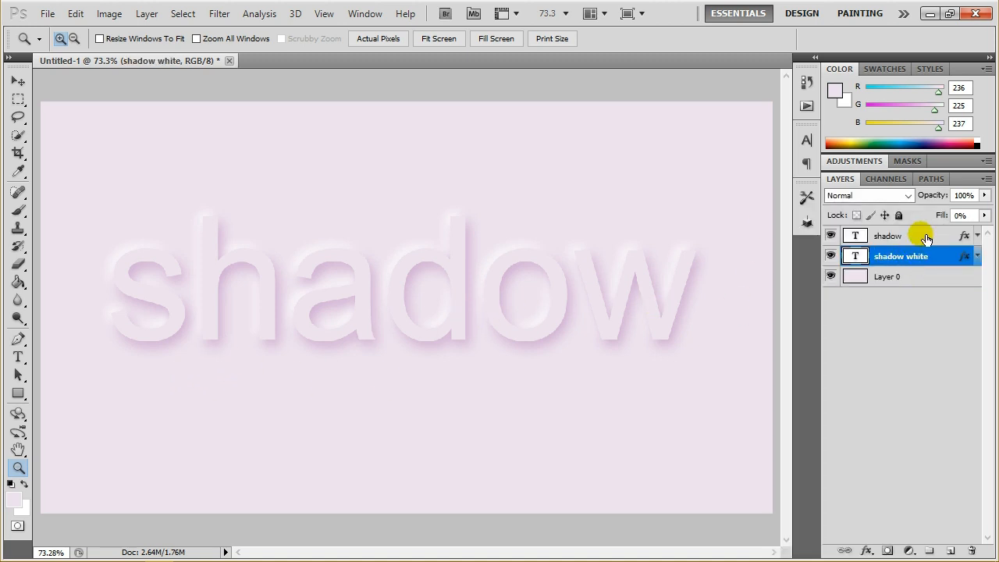
{"action": "left_click", "coordinate": [925, 238], "text": "shift"}
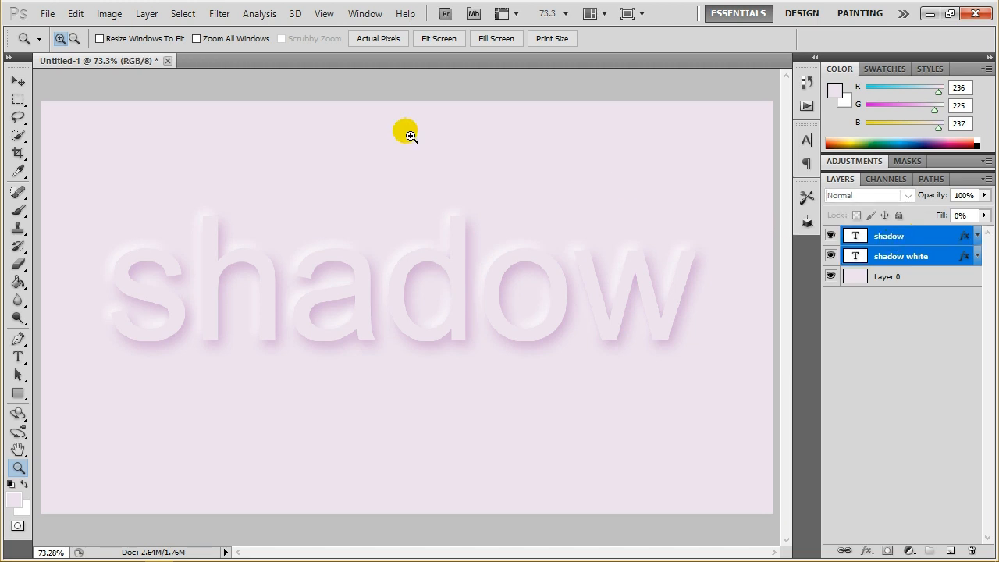
{"action": "left_click", "coordinate": [143, 13]}
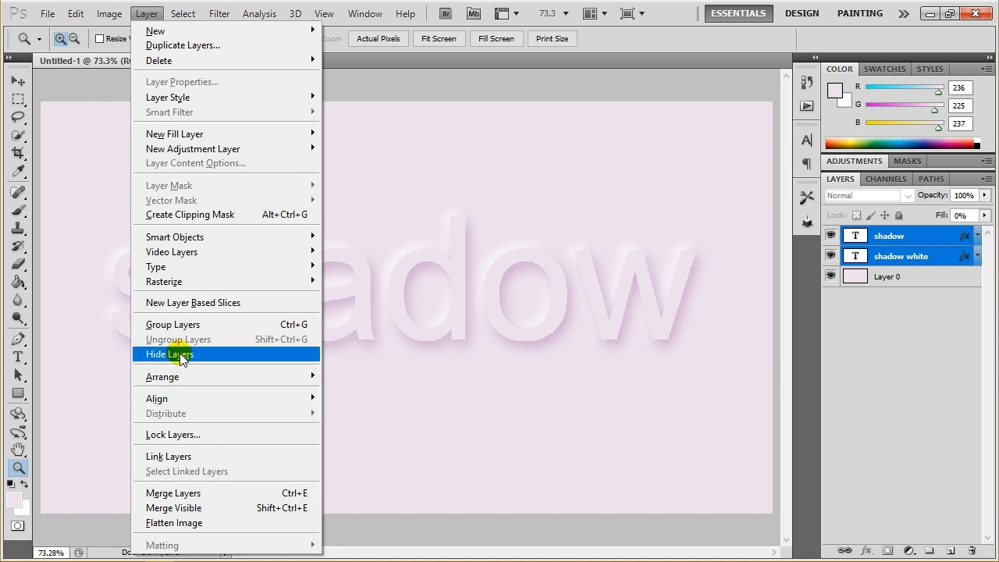
{"action": "left_click", "coordinate": [226, 324]}
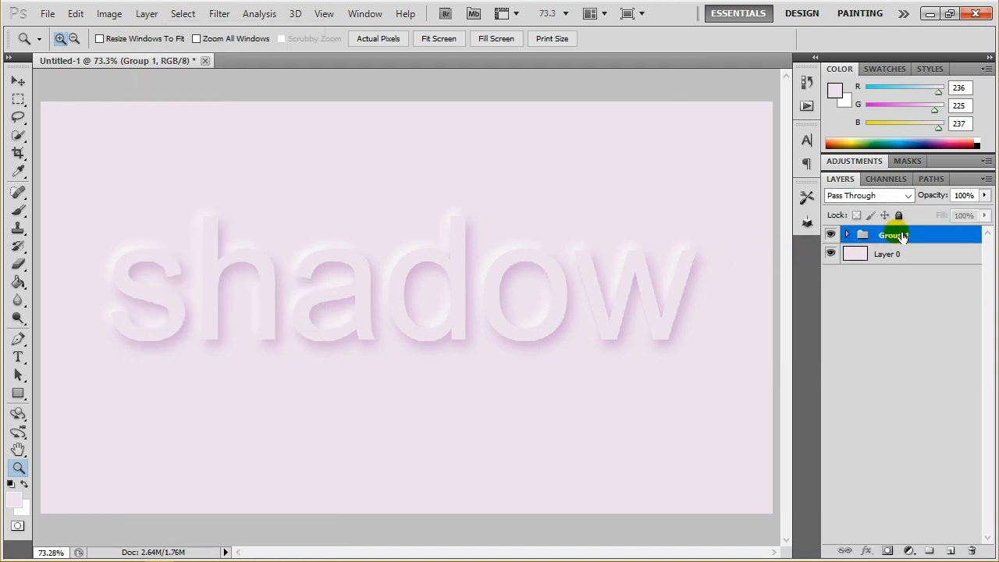
{"action": "type", "text": "neuphormism"}
{"action": "left_click", "coordinate": [946, 233]}
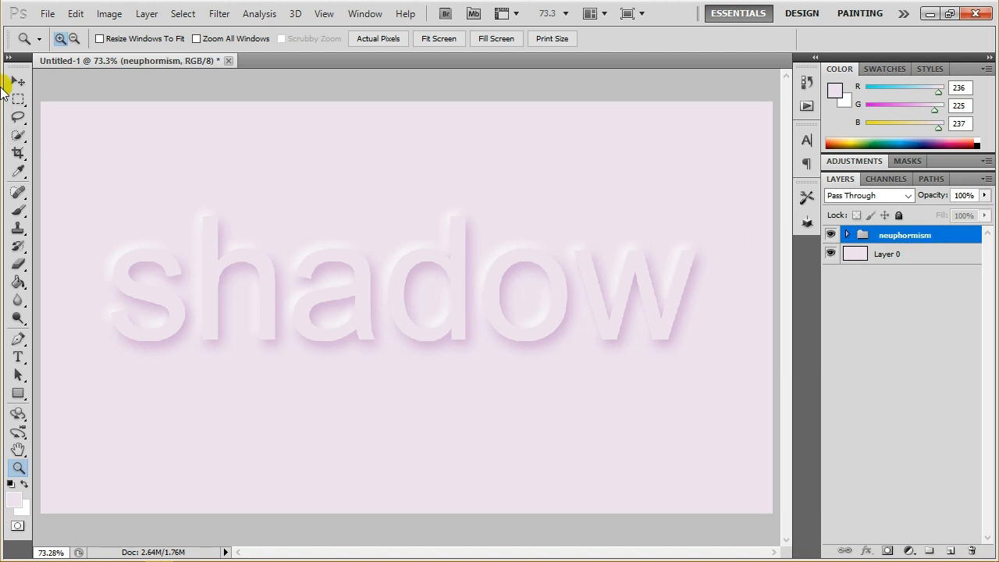
Step: Move the "neuphormism" group up to the upper half of the canvas
{"action": "left_click", "coordinate": [15, 80]}
{"action": "left_click_drag", "start_coordinate": [491, 310], "coordinate": [484, 275]}
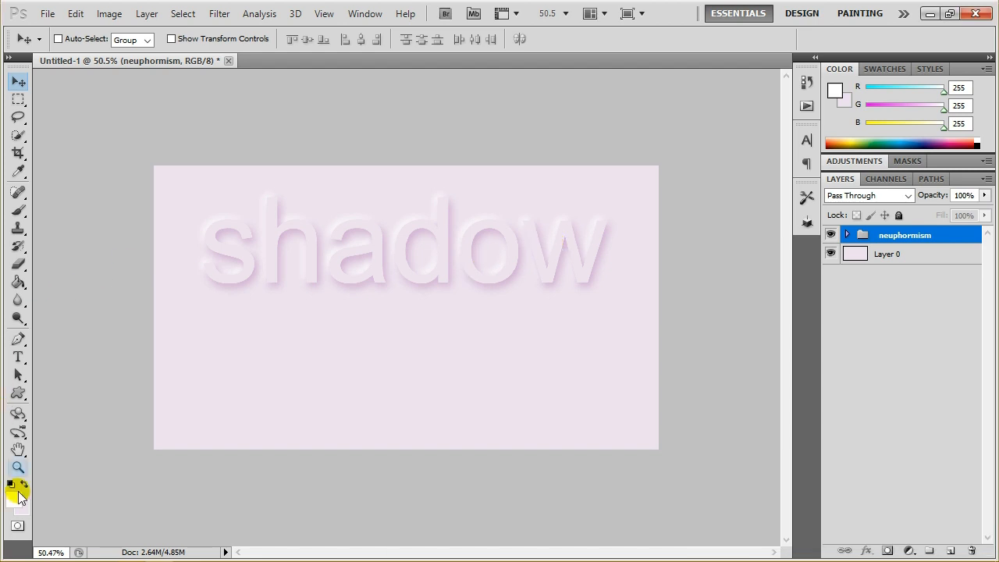
Step: On a new layer, draw a white rounded square with a 2 cm corner radius and centre it below the "shadow" text
{"action": "left_click", "coordinate": [18, 498]}
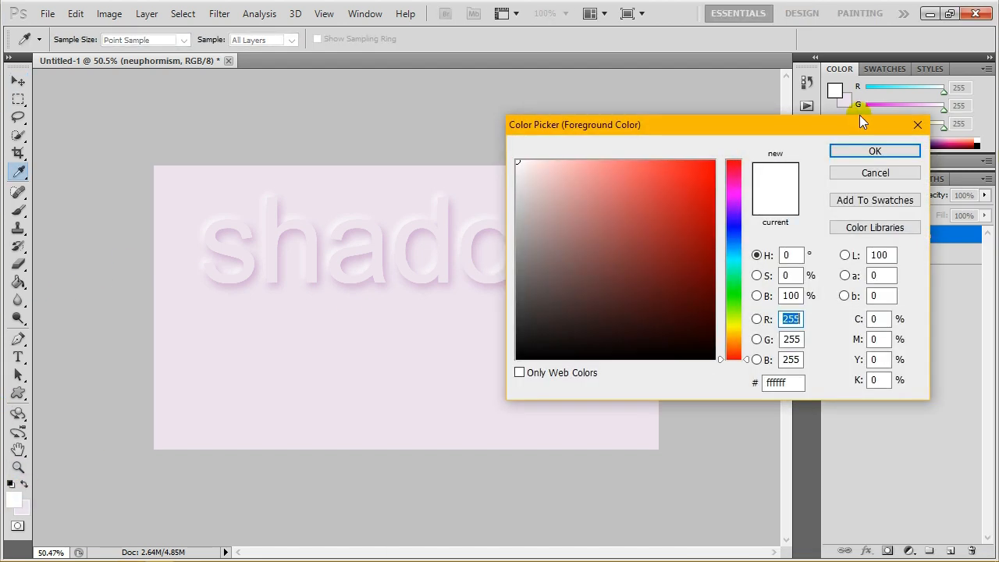
{"action": "left_click", "coordinate": [898, 152]}
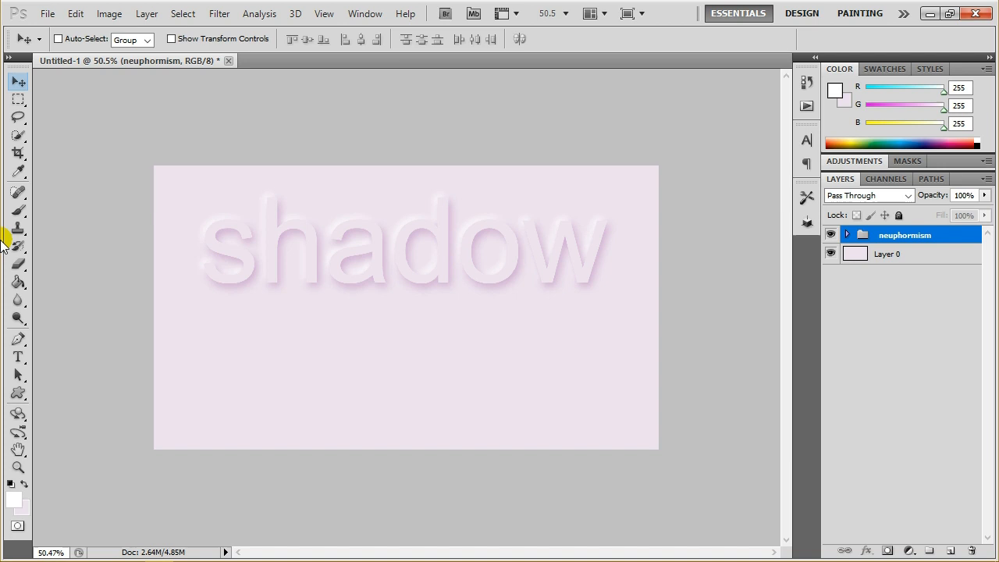
{"action": "left_click", "coordinate": [18, 392]}
{"action": "left_click", "coordinate": [129, 407]}
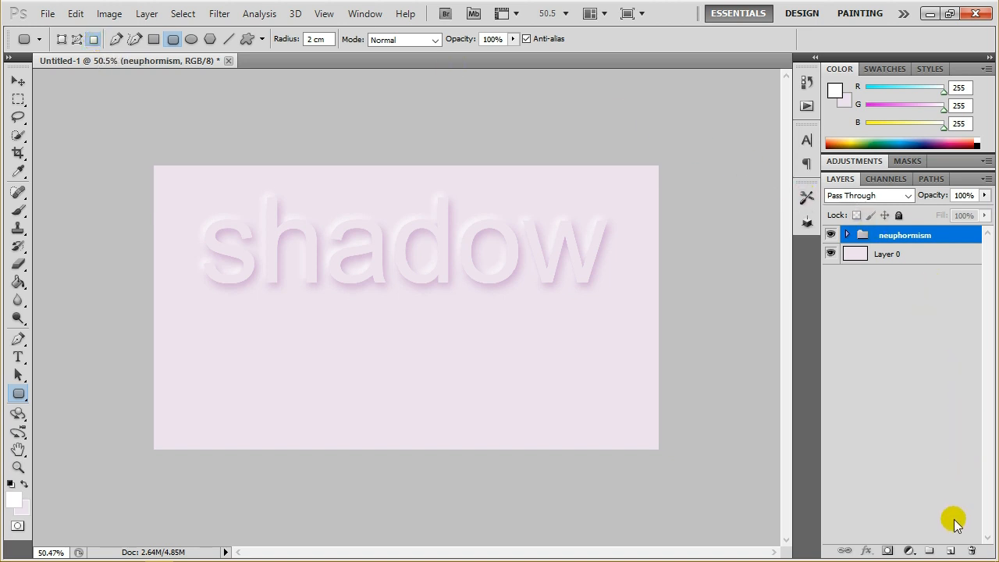
{"action": "left_click", "coordinate": [957, 551]}
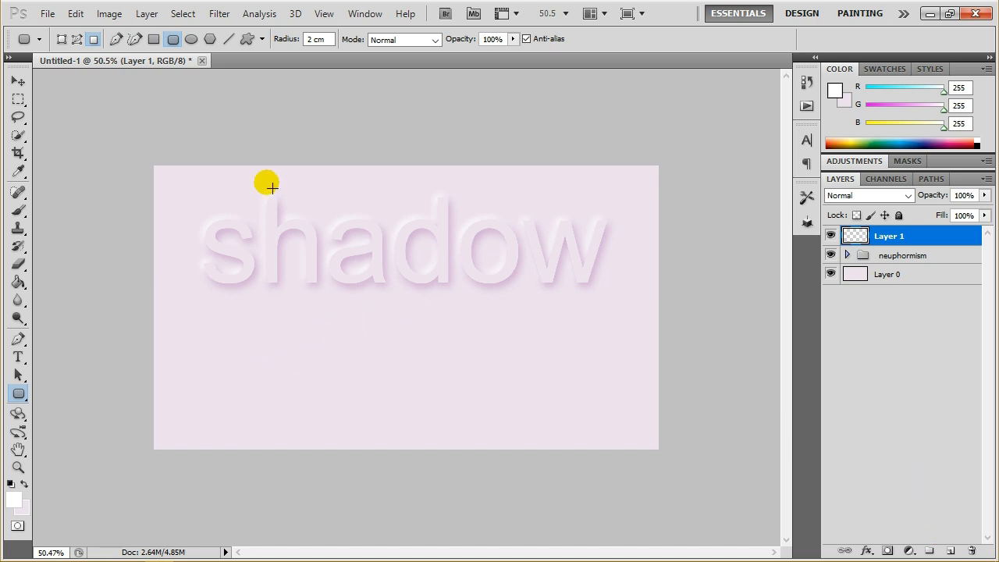
{"action": "left_click", "coordinate": [318, 39]}
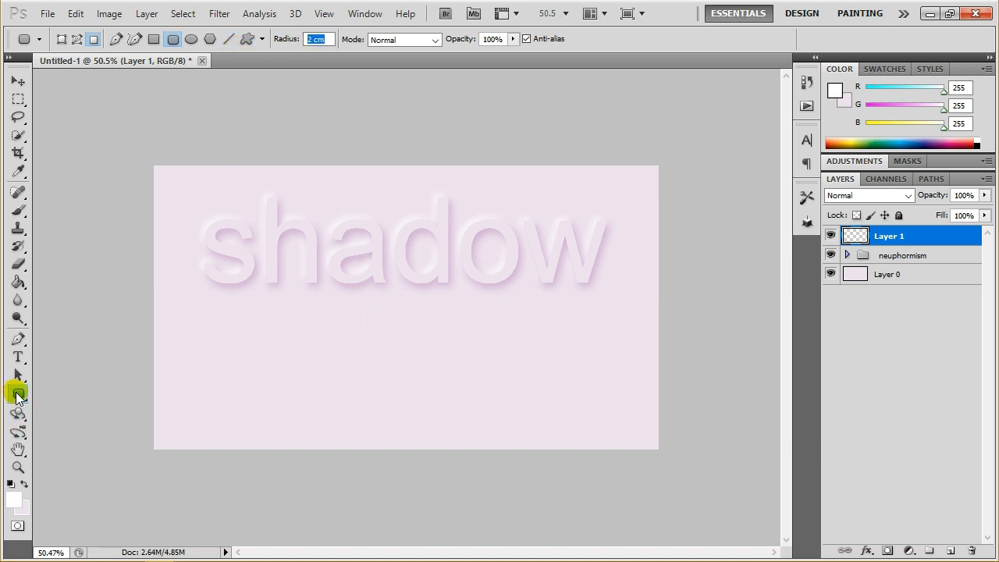
{"action": "left_click_drag", "start_coordinate": [17, 396], "coordinate": [64, 406]}
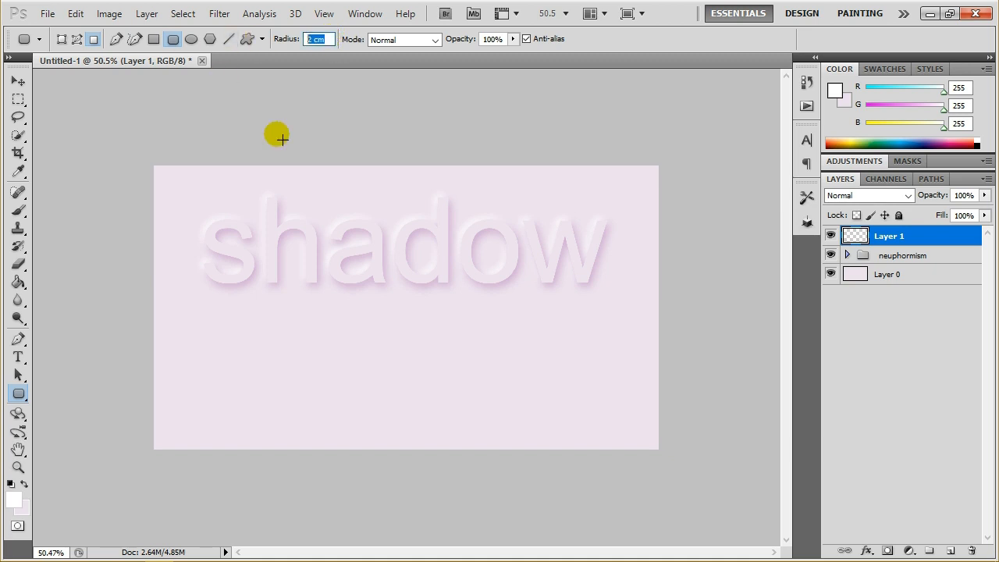
{"action": "left_click_drag", "start_coordinate": [300, 334], "coordinate": [492, 432]}
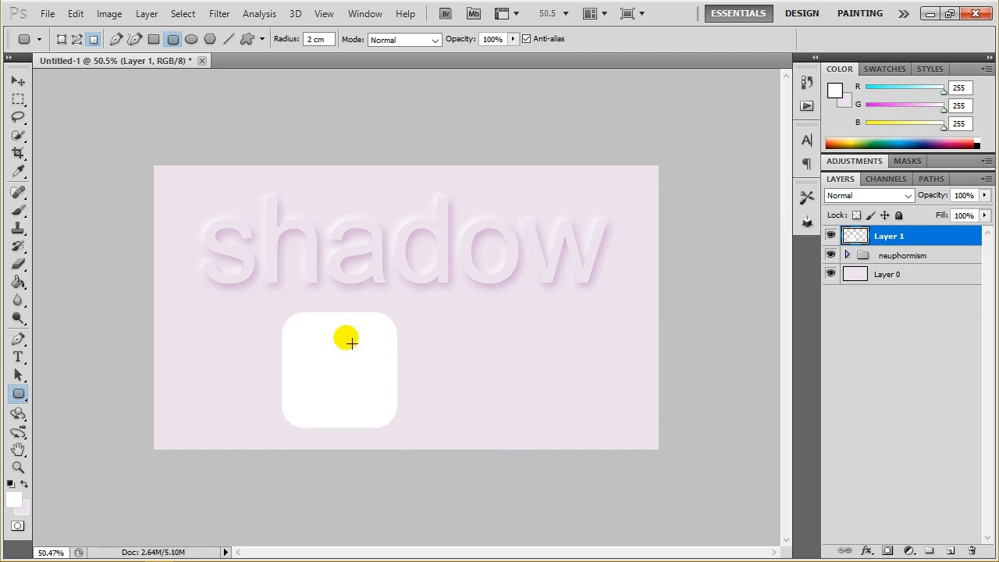
{"action": "left_click", "coordinate": [17, 81]}
{"action": "left_click_drag", "start_coordinate": [352, 361], "coordinate": [421, 364]}
Step: Duplicate the rounded square's layer, naming the copy "1" and the original "2"
{"action": "left_click", "coordinate": [956, 233]}
{"action": "left_click", "coordinate": [892, 232]}
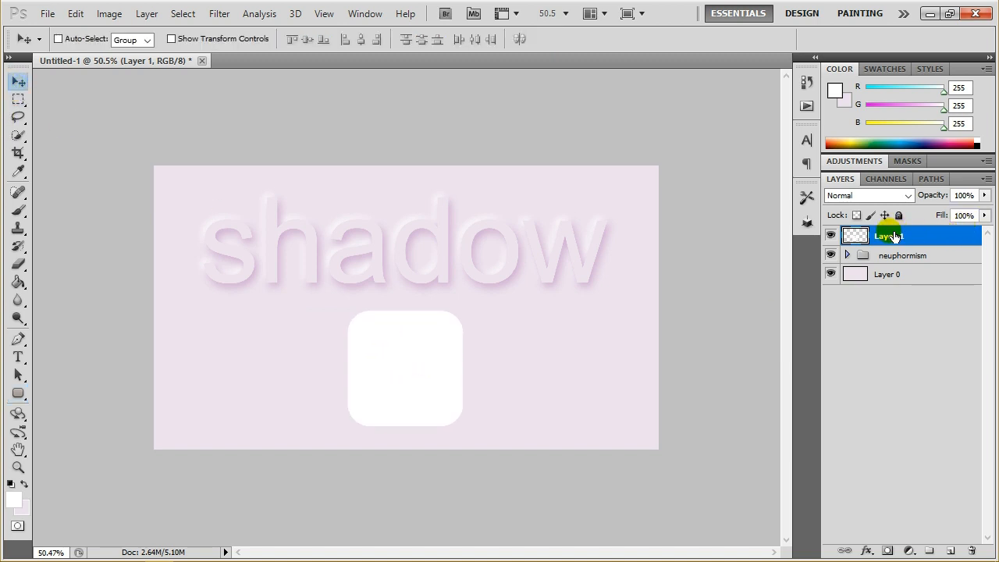
{"action": "key", "text": "ctrl+j"}
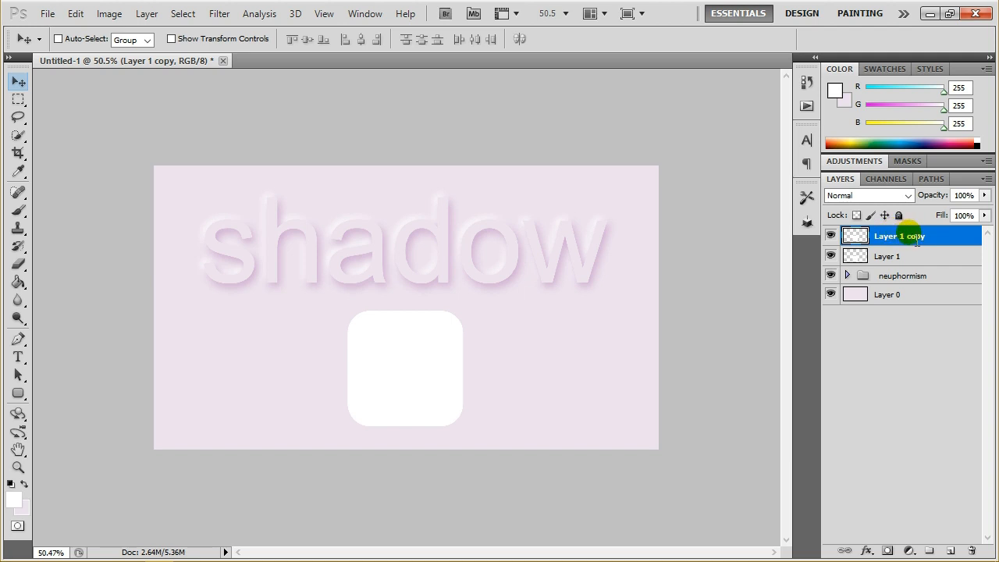
{"action": "type", "text": "1"}
{"action": "double_click", "coordinate": [893, 256]}
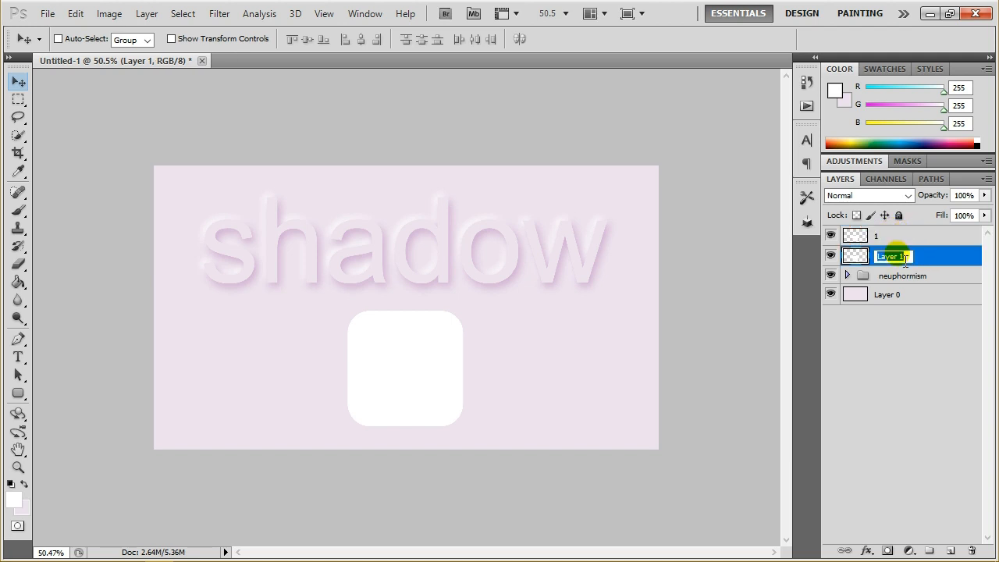
{"action": "type", "text": "2"}
Step: Copy the layer style of the "shadow" text layer and paste it onto the rounded square's layer "1"
{"action": "left_click", "coordinate": [937, 234]}
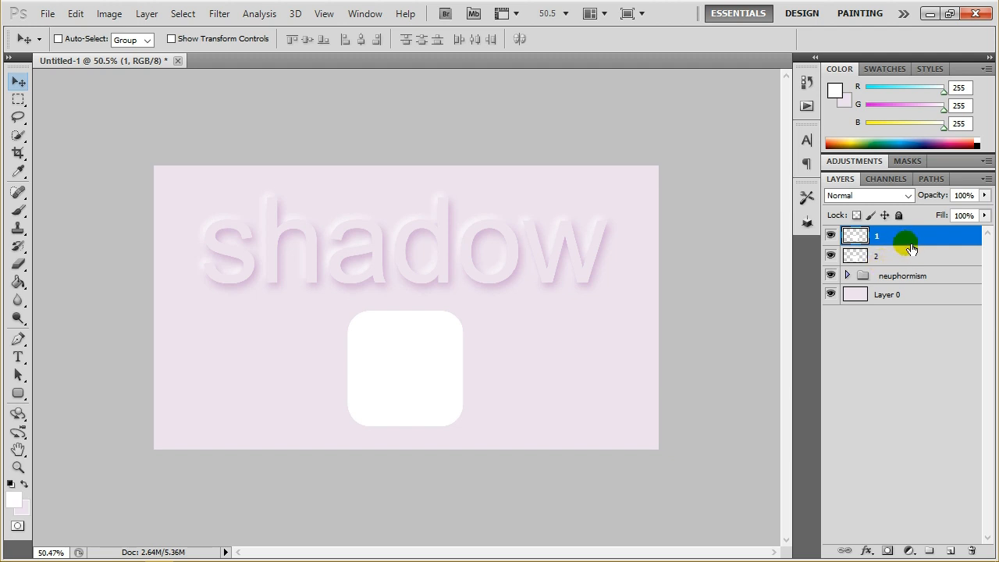
{"action": "left_click", "coordinate": [846, 276]}
{"action": "left_click", "coordinate": [929, 294]}
{"action": "right_click", "coordinate": [938, 294]}
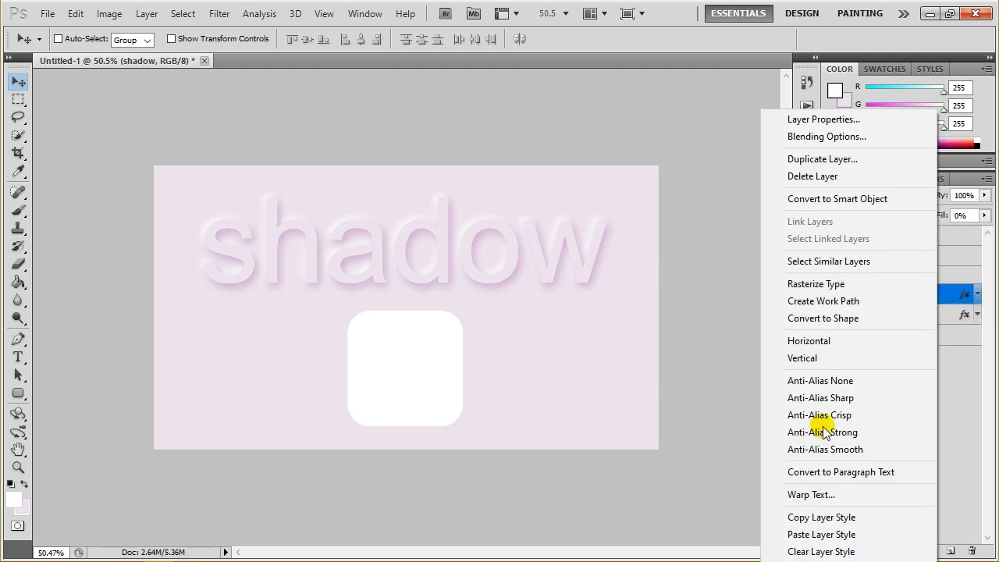
{"action": "left_click", "coordinate": [837, 517]}
{"action": "left_click", "coordinate": [921, 234]}
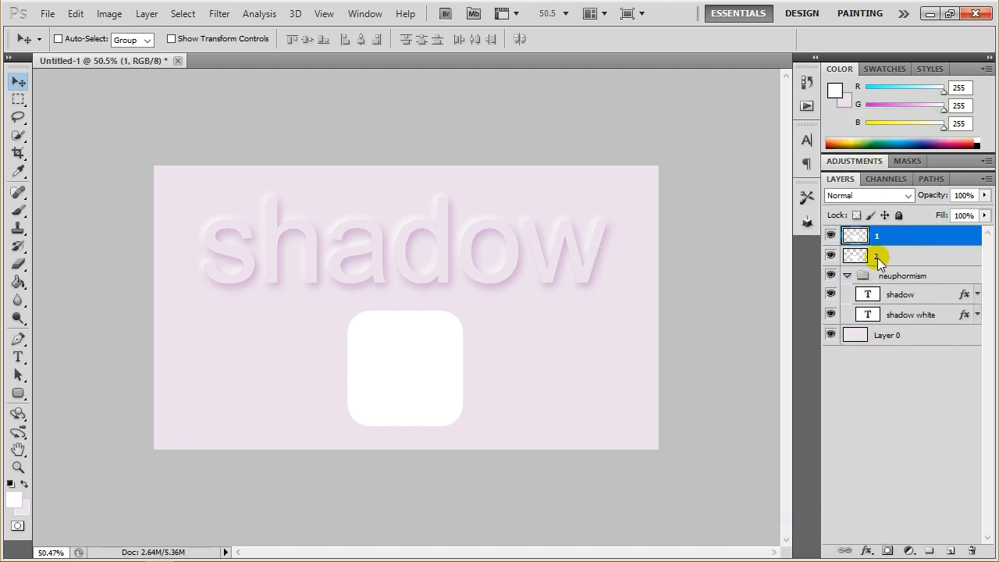
{"action": "right_click", "coordinate": [933, 234]}
{"action": "left_click", "coordinate": [835, 477]}
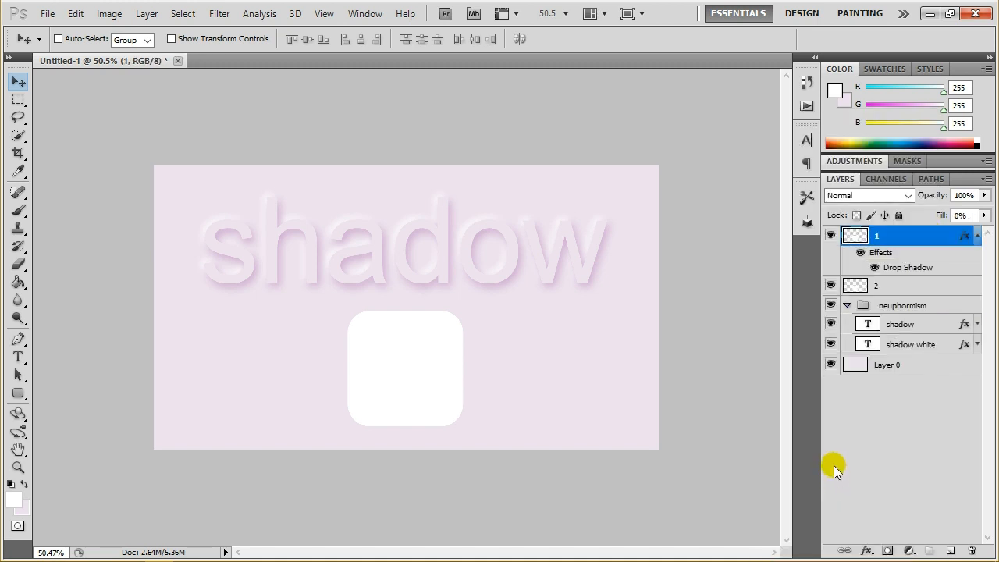
Step: Copy the layer style of the "shadow white" text layer and paste it onto the rounded square's layer "2"
{"action": "left_click", "coordinate": [941, 345]}
{"action": "right_click", "coordinate": [950, 344]}
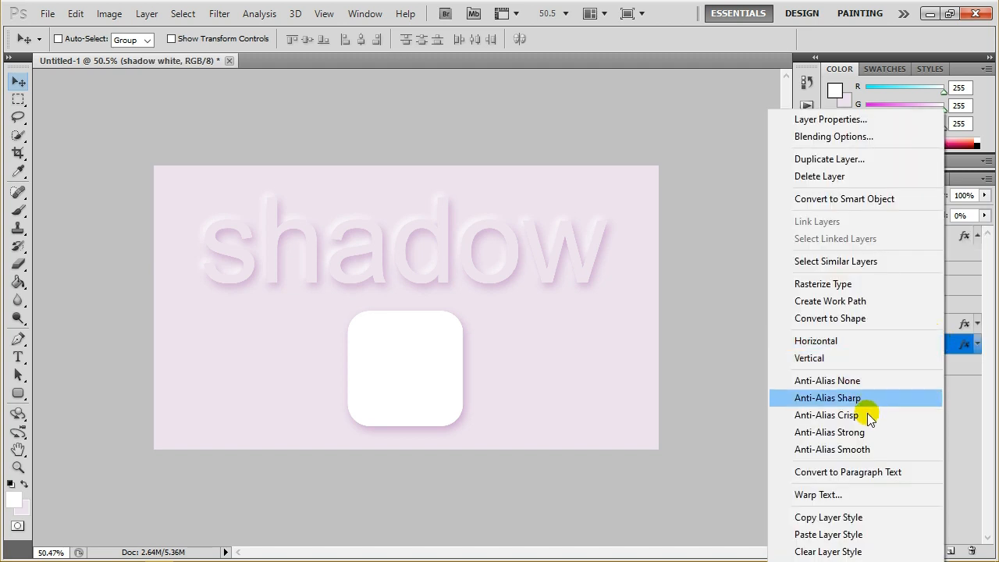
{"action": "left_click", "coordinate": [836, 517]}
{"action": "right_click", "coordinate": [938, 284]}
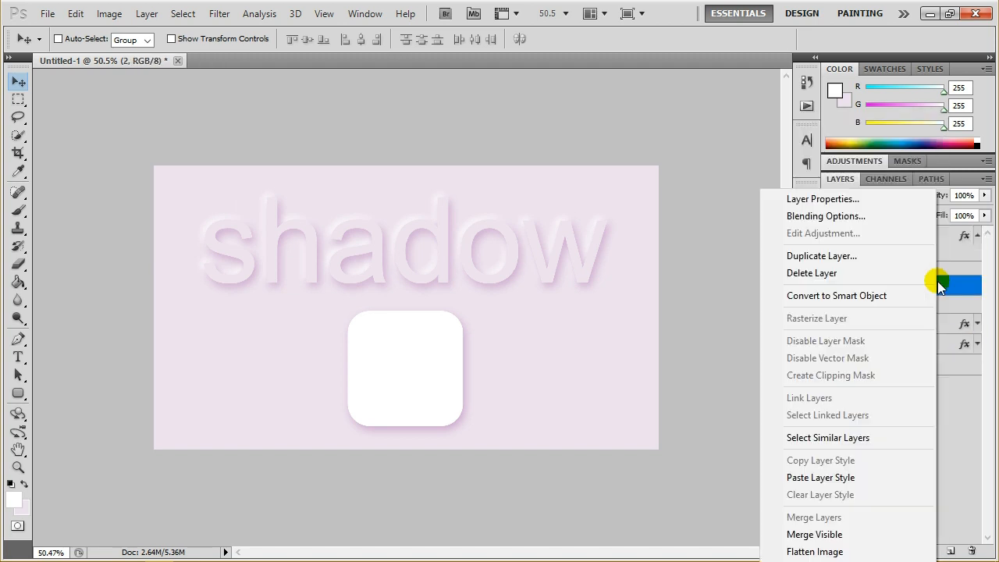
{"action": "left_click", "coordinate": [840, 476]}
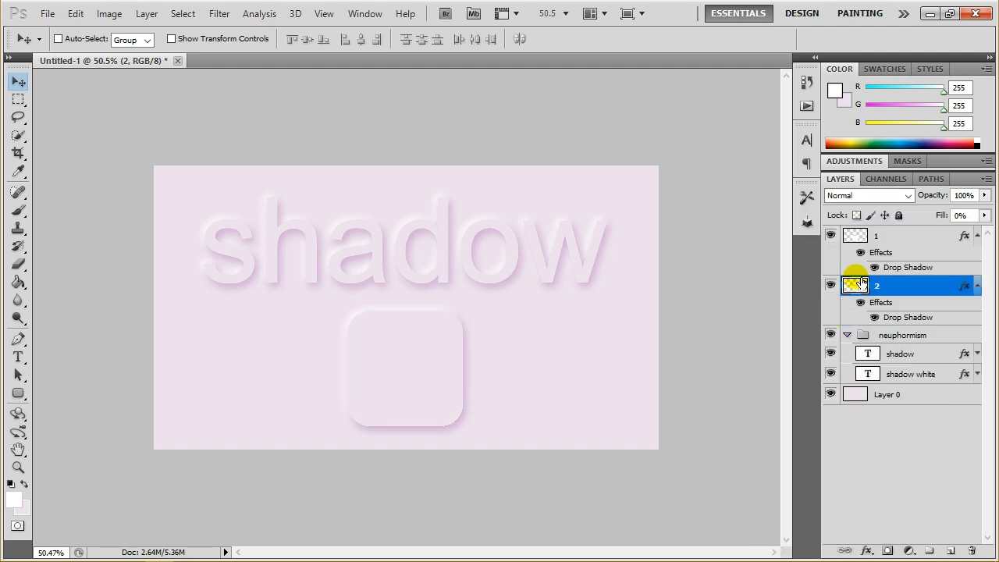
Step: Group the rounded square's layers "1" and "2" and name the group "r"
{"action": "left_click", "coordinate": [977, 235]}
{"action": "left_click", "coordinate": [978, 255]}
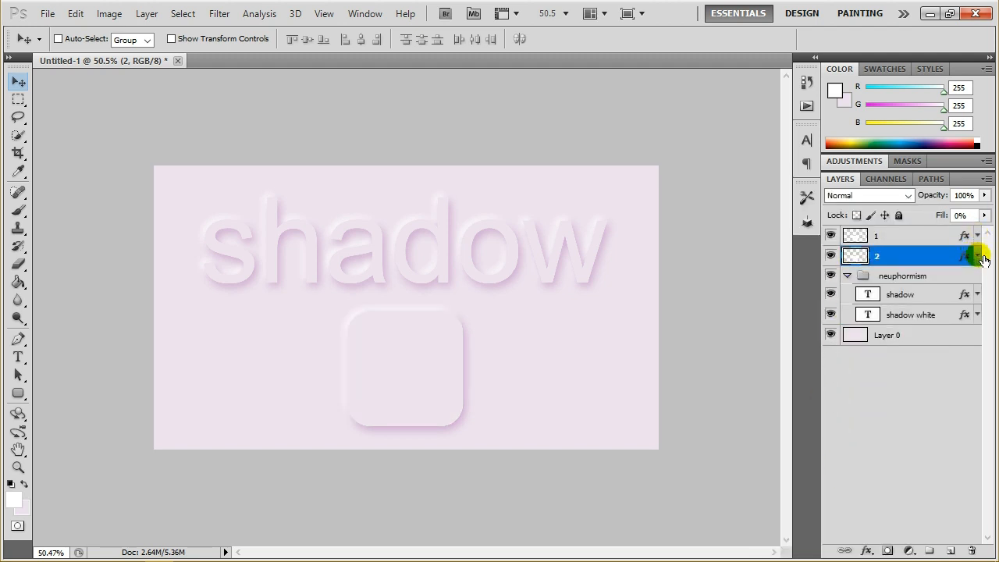
{"action": "left_click", "coordinate": [926, 242], "text": "shift"}
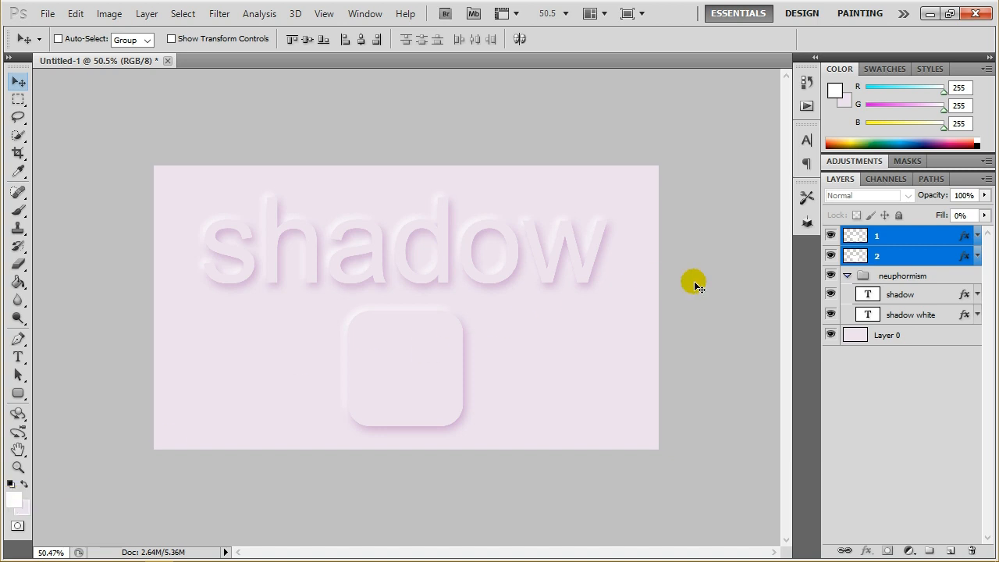
{"action": "key", "text": "ctrl+g"}
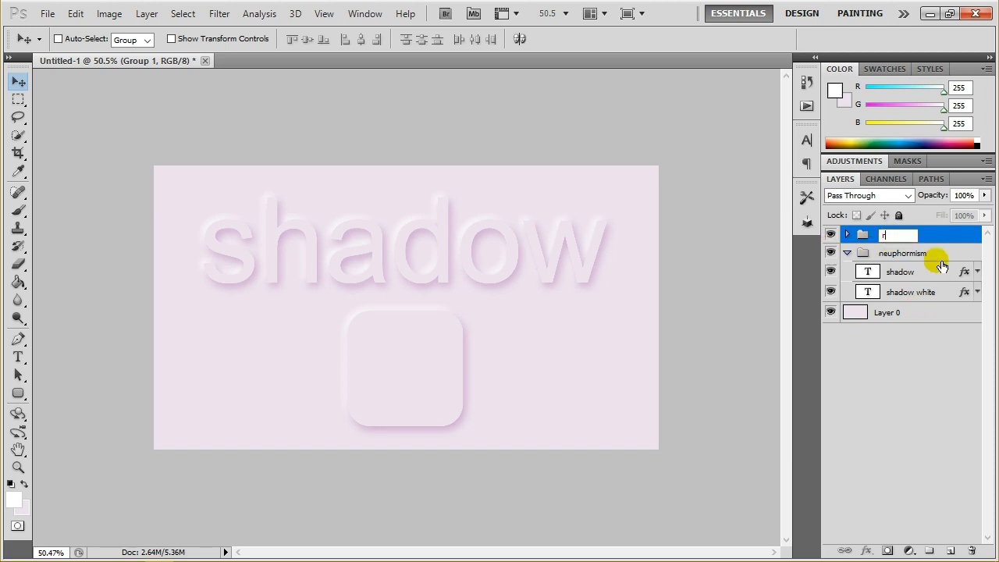
{"action": "key", "text": "Return"}
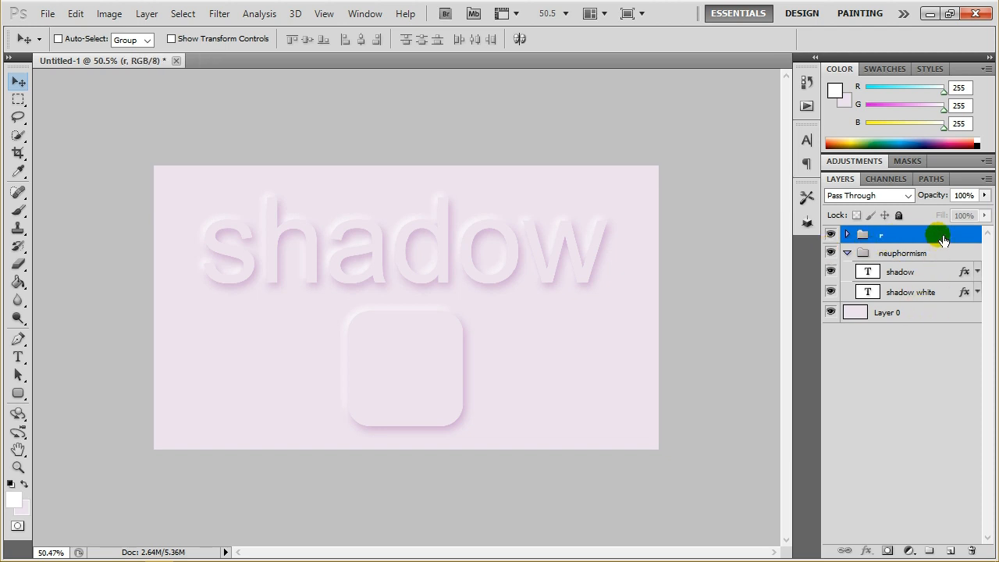
Step: On a new layer, draw a white heart with the Custom Shape tool and centre it inside the rounded square
{"action": "right_click", "coordinate": [18, 393]}
{"action": "left_click", "coordinate": [82, 464]}
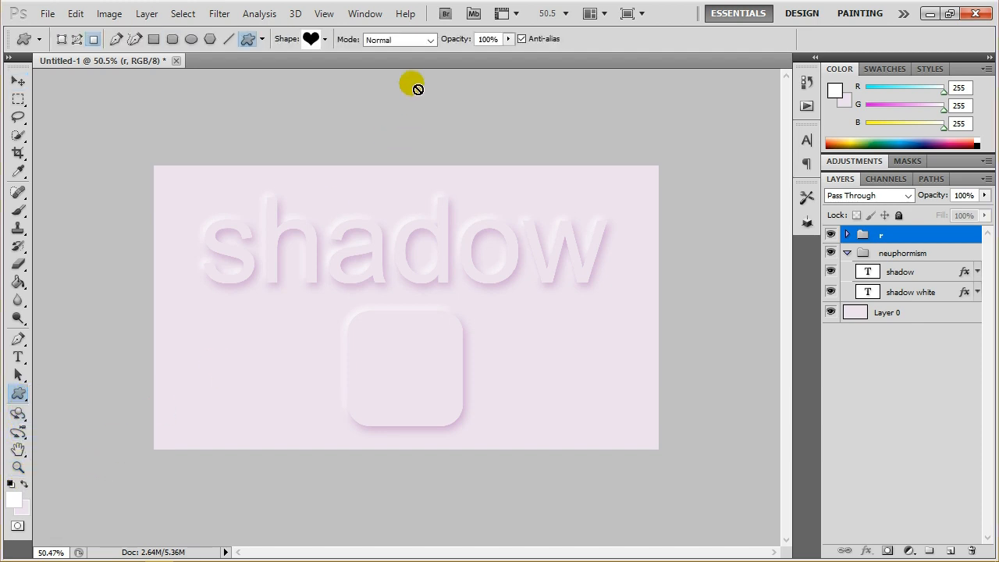
{"action": "left_click", "coordinate": [325, 39]}
{"action": "scroll", "coordinate": [361, 134], "scroll_direction": "down", "scroll_amount": 2}
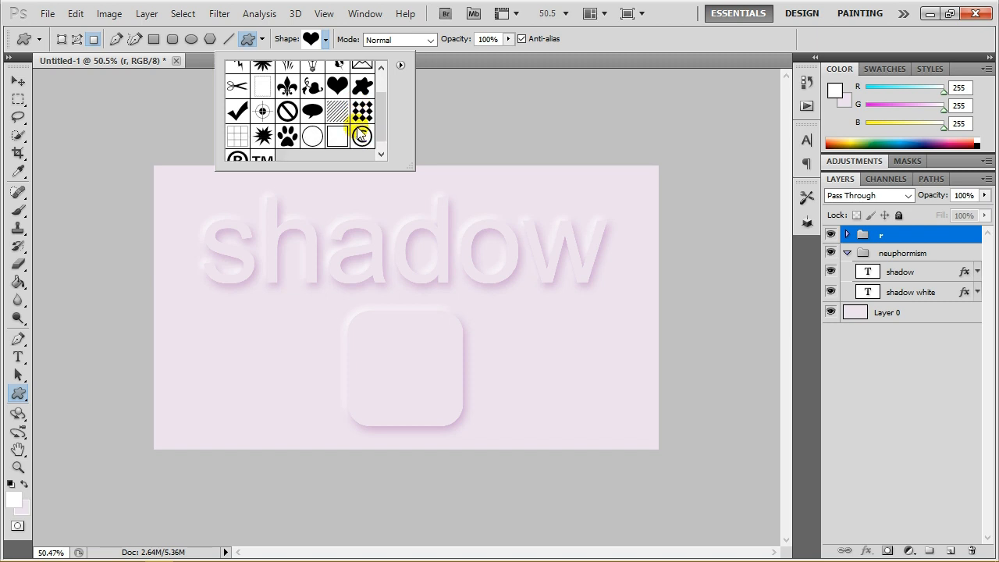
{"action": "scroll", "coordinate": [359, 135], "scroll_direction": "up", "scroll_amount": 1}
{"action": "double_click", "coordinate": [336, 102]}
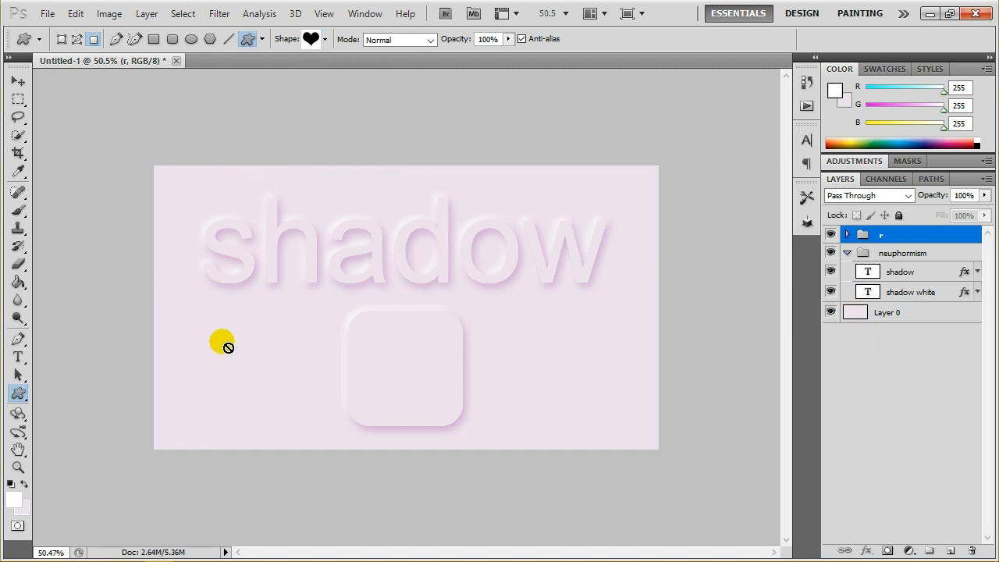
{"action": "left_click", "coordinate": [952, 550]}
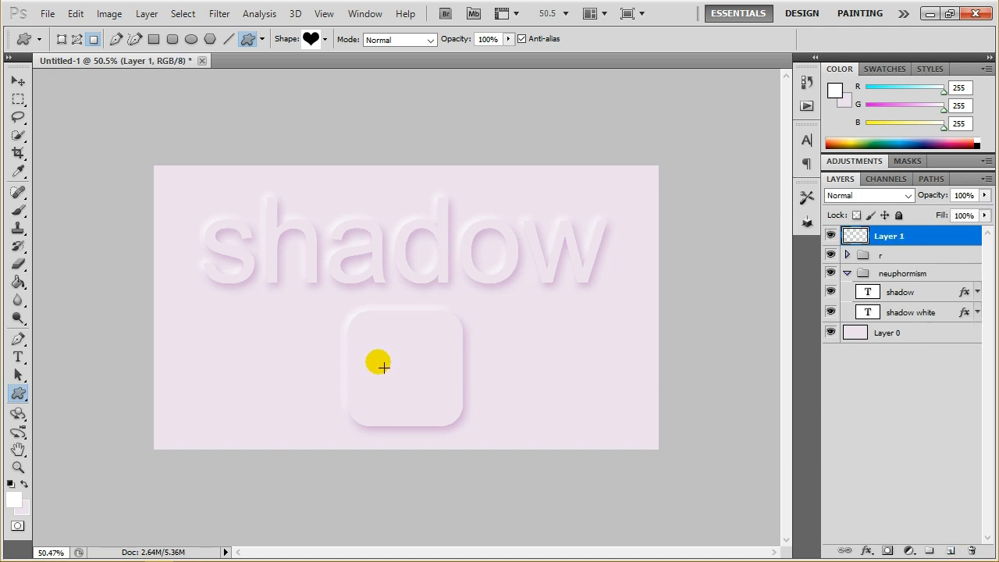
{"action": "left_click_drag", "start_coordinate": [364, 336], "coordinate": [451, 415]}
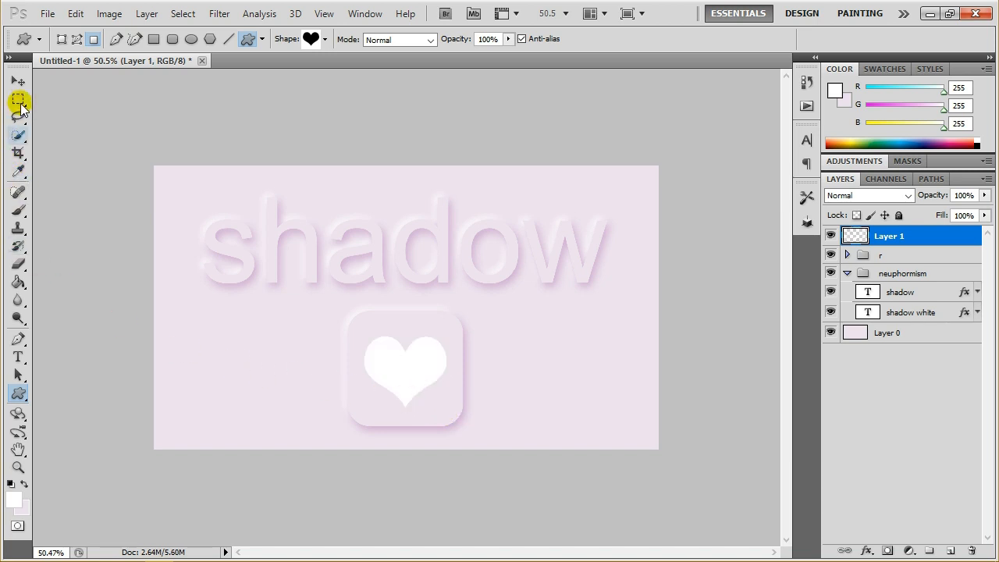
{"action": "left_click", "coordinate": [18, 82]}
{"action": "left_click_drag", "start_coordinate": [401, 369], "coordinate": [401, 364]}
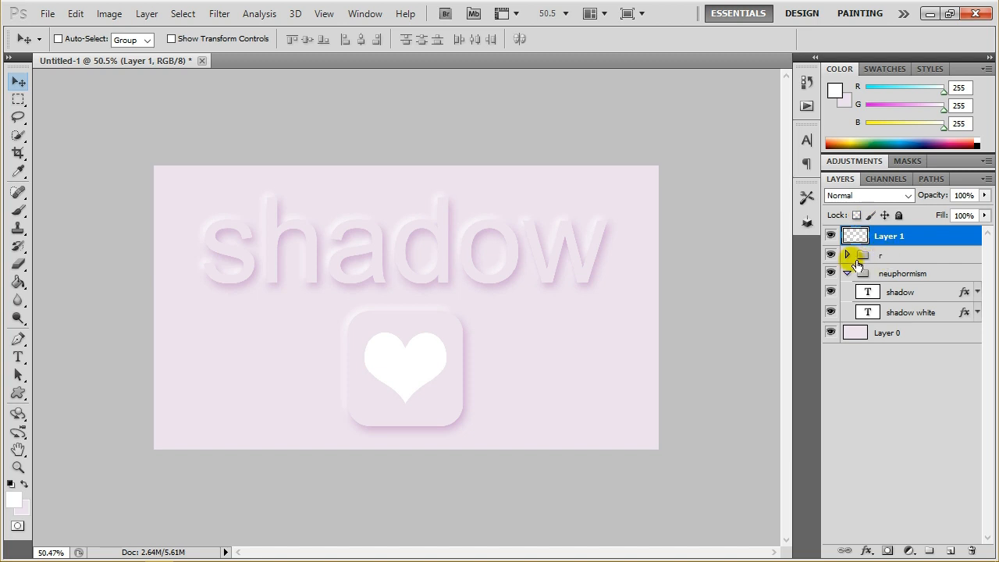
Step: Duplicate the heart's layer, naming the copy "1" and the original "2"
{"action": "key", "text": "ctrl+j"}
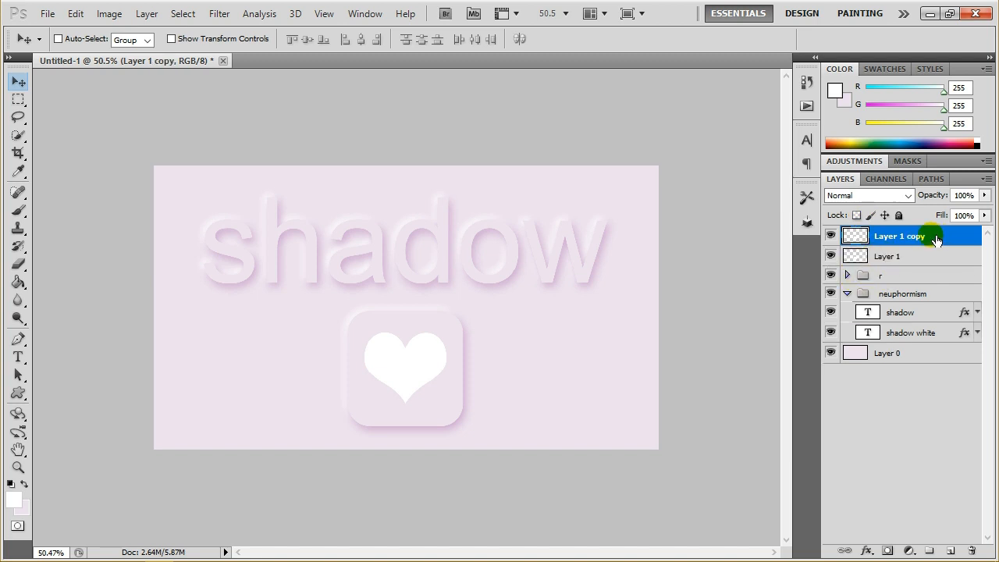
{"action": "type", "text": "1"}
{"action": "double_click", "coordinate": [890, 257]}
{"action": "type", "text": "2"}
{"action": "key", "text": "Return"}
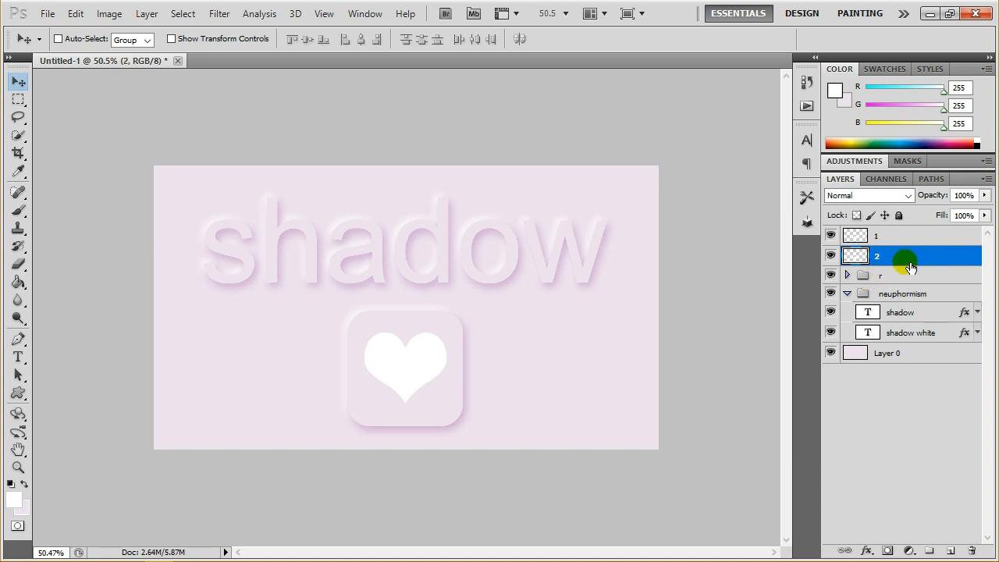
Step: Copy the layer style of layer "1" in the "r" group and paste it onto the heart's layer "1"
{"action": "left_click", "coordinate": [847, 275]}
{"action": "left_click", "coordinate": [848, 275]}
{"action": "left_click", "coordinate": [848, 293]}
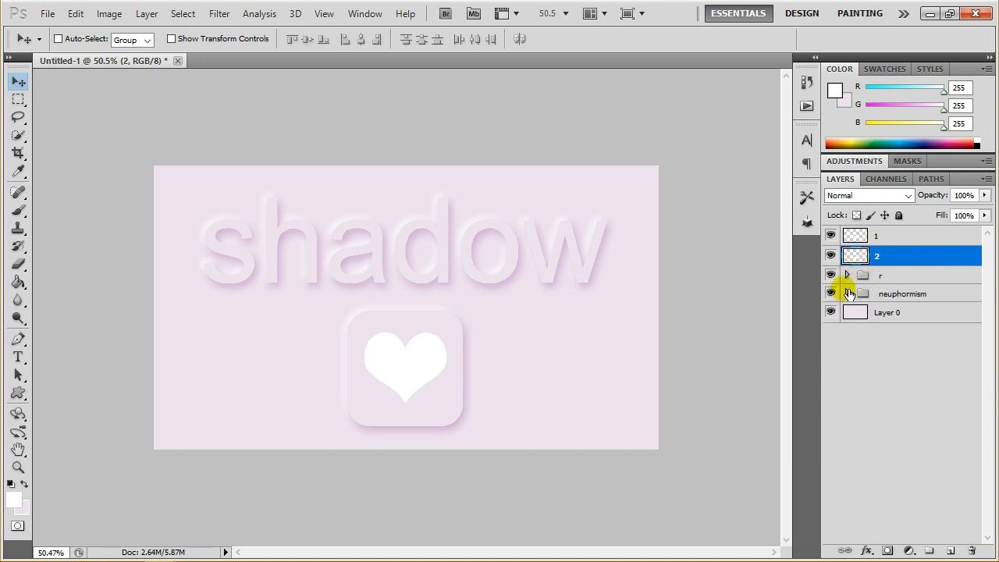
{"action": "left_click", "coordinate": [848, 275]}
{"action": "left_click", "coordinate": [919, 297]}
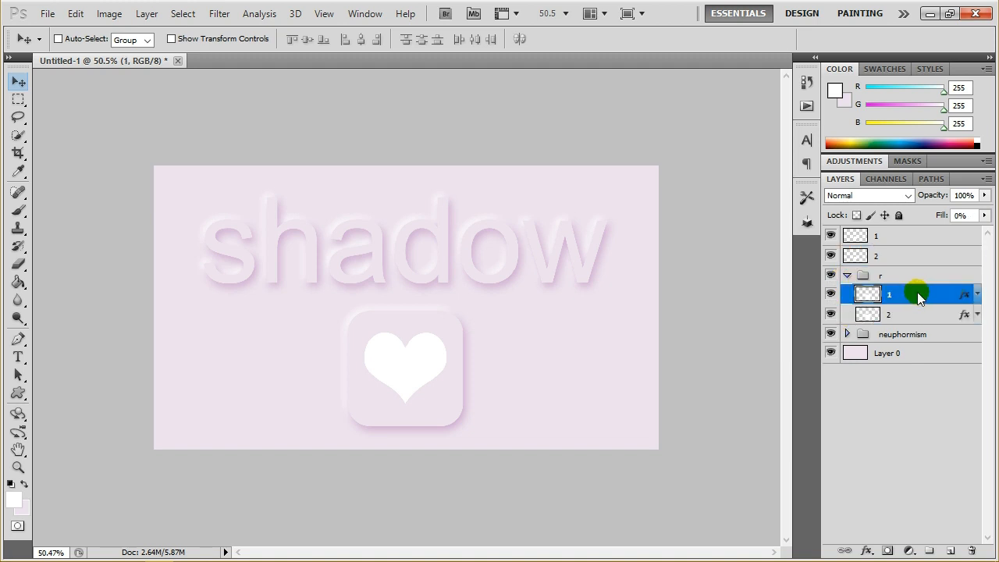
{"action": "right_click", "coordinate": [920, 297]}
{"action": "left_click", "coordinate": [823, 461]}
{"action": "left_click", "coordinate": [932, 234]}
{"action": "right_click", "coordinate": [932, 234]}
{"action": "left_click", "coordinate": [839, 477]}
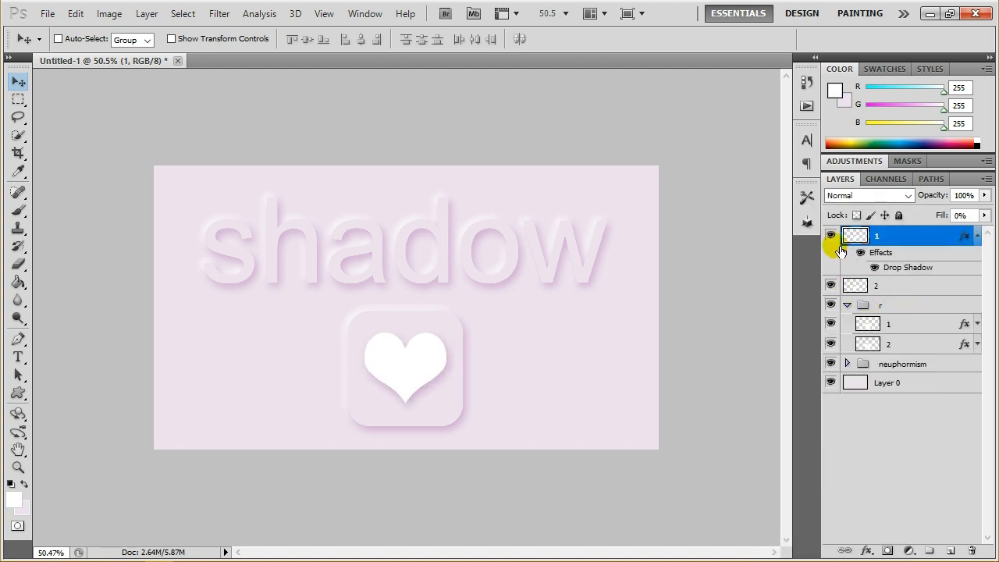
{"action": "left_click", "coordinate": [980, 236]}
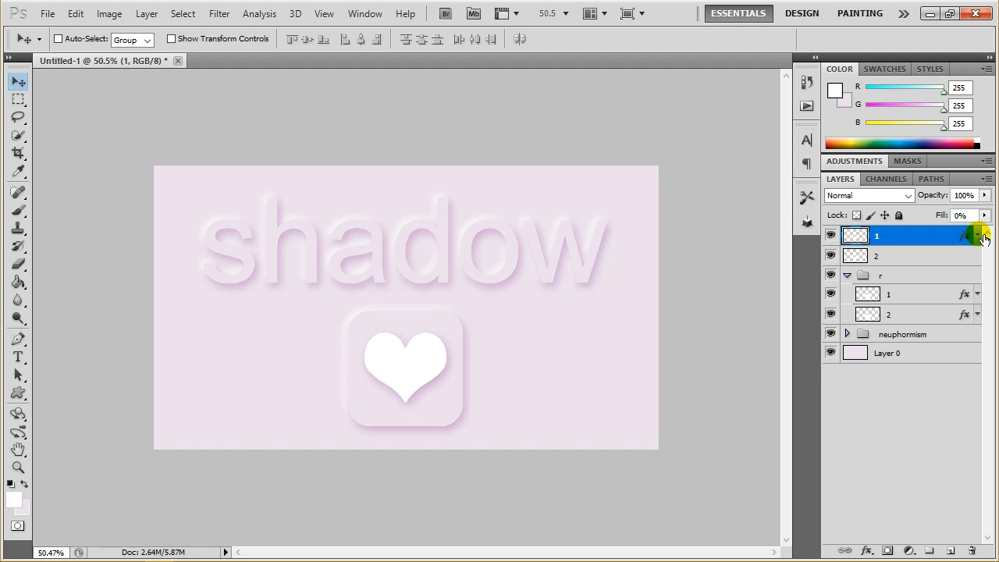
Step: Copy the layer style of layer "2" in the "r" group and paste it onto the heart's layer "2"
{"action": "left_click", "coordinate": [921, 313]}
{"action": "right_click", "coordinate": [921, 313]}
{"action": "left_click", "coordinate": [807, 460]}
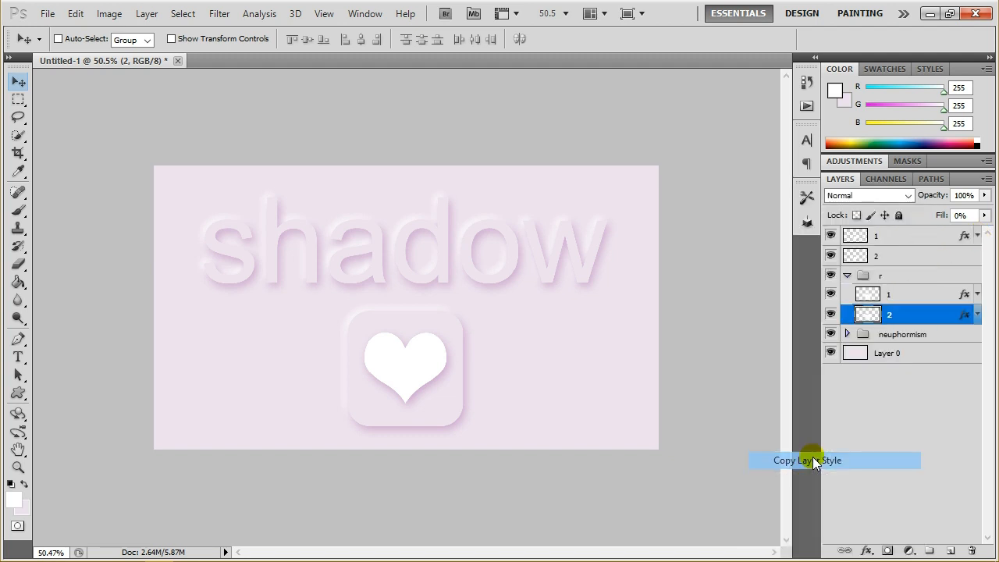
{"action": "left_click", "coordinate": [847, 275]}
{"action": "left_click", "coordinate": [888, 258]}
{"action": "right_click", "coordinate": [889, 257]}
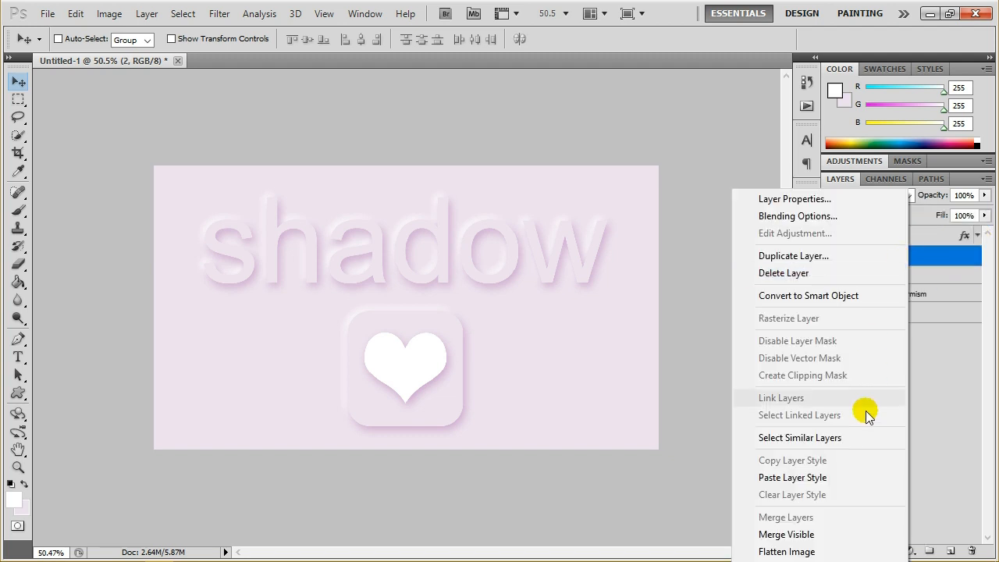
{"action": "left_click", "coordinate": [805, 479]}
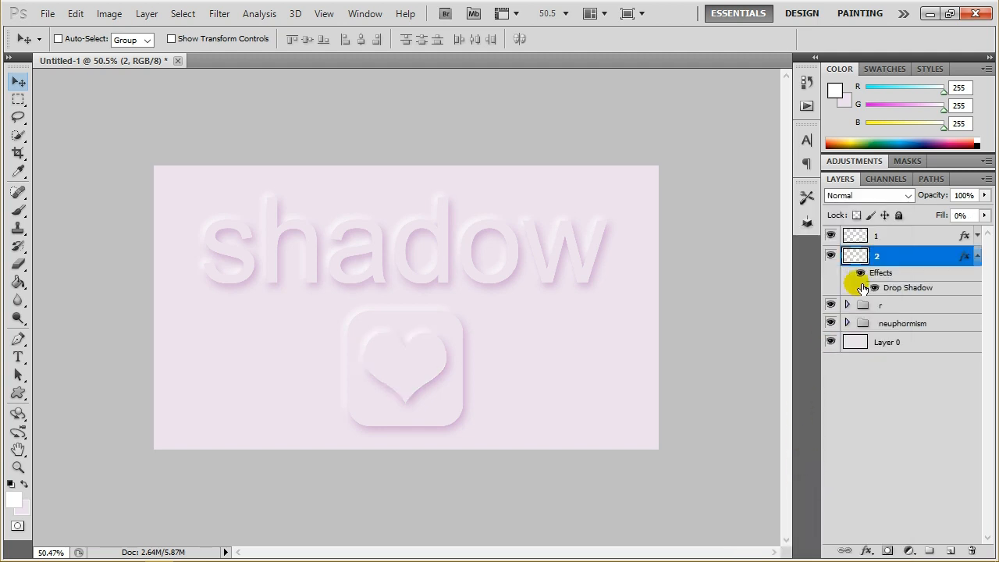
Step: Group the heart's layers "1" and "2" and name the group "H"
{"action": "left_click", "coordinate": [904, 238], "text": "shift"}
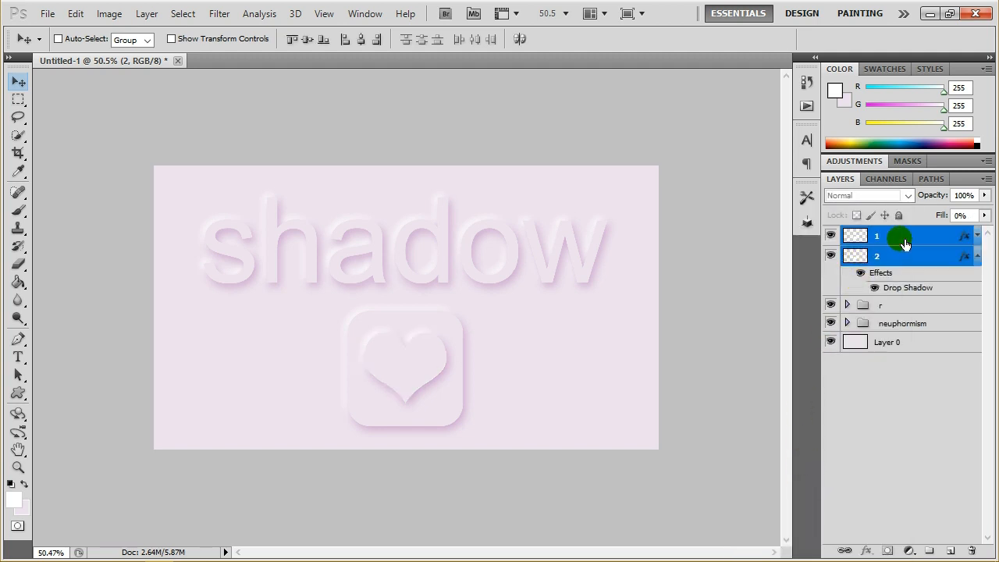
{"action": "key", "text": "ctrl+g"}
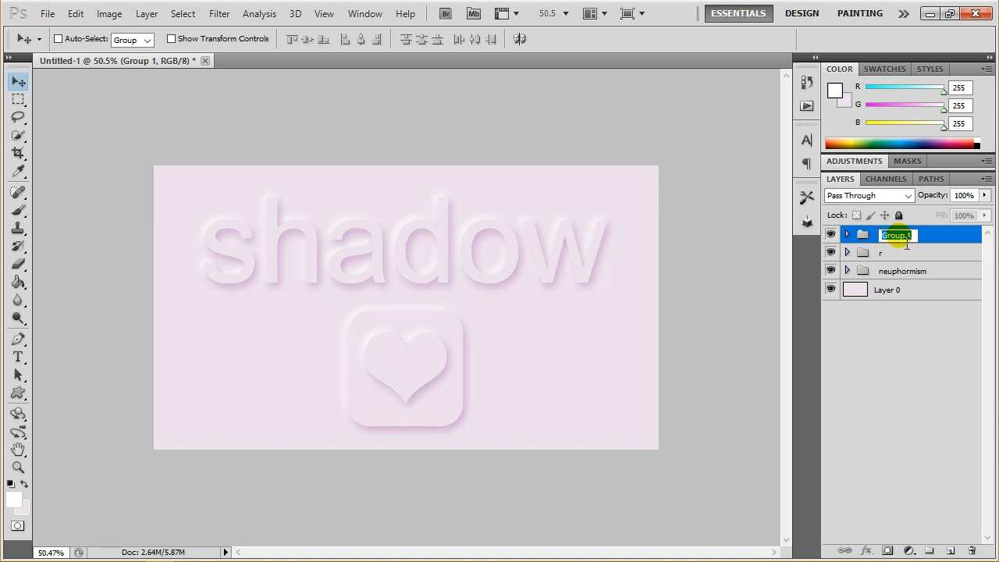
{"action": "left_click", "coordinate": [925, 342]}
Step: Rename the background layer "Layer 0" as "BACKGROUND"
{"action": "double_click", "coordinate": [890, 290]}
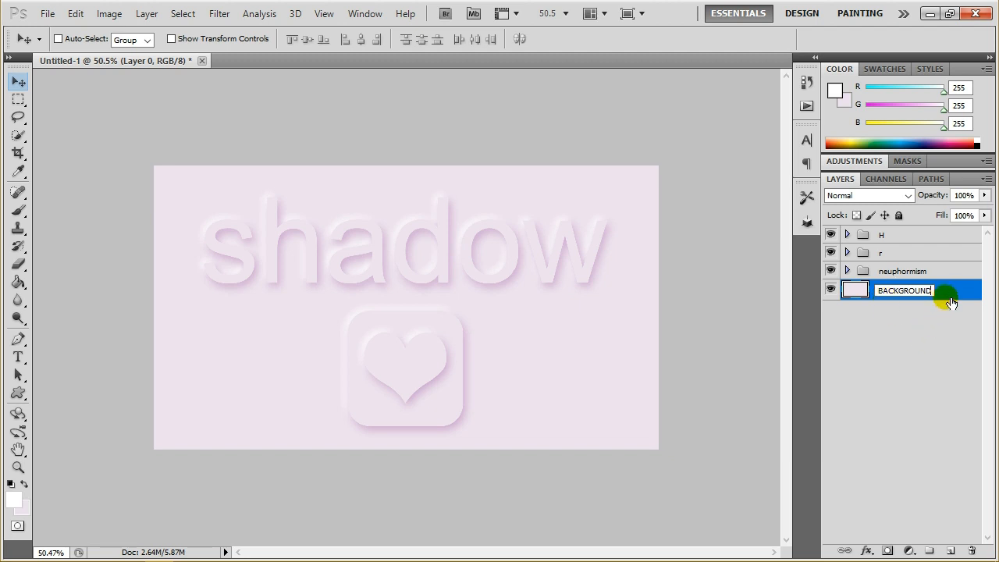
{"action": "type", "text": "BACKGROUND"}
{"action": "key", "text": "Return"}
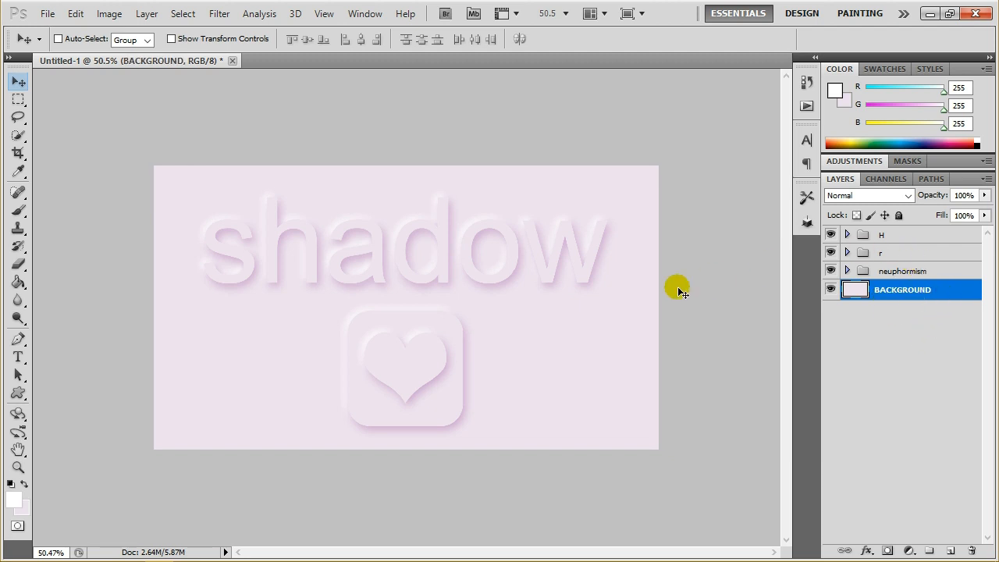
Step: Move the "H" heart group slightly down inside the square, and shift the "H" and "r" groups together slightly to the right
{"action": "left_click", "coordinate": [909, 235]}
{"action": "left_click_drag", "start_coordinate": [414, 380], "coordinate": [415, 383]}
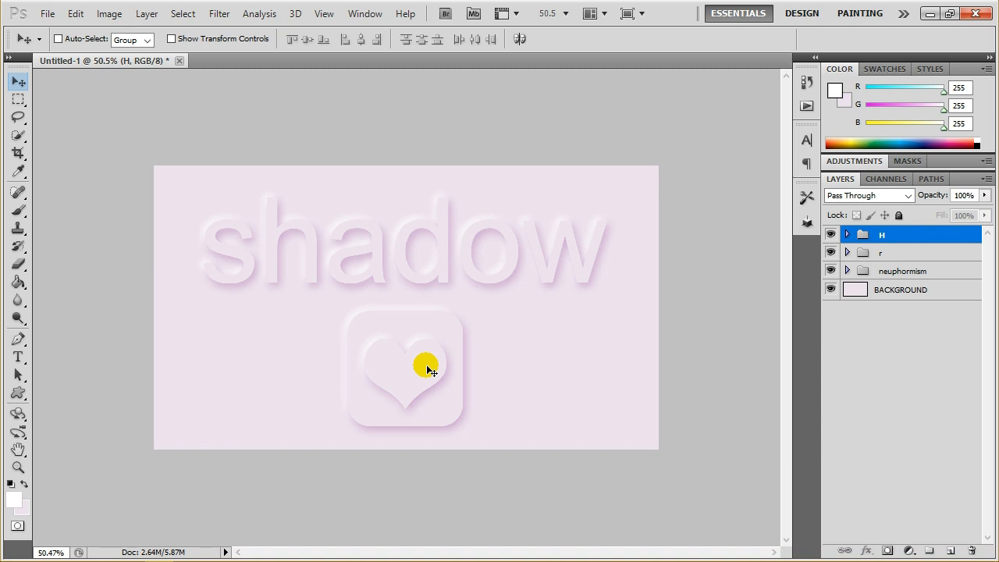
{"action": "left_click", "coordinate": [888, 252], "text": "shift"}
{"action": "left_click_drag", "start_coordinate": [405, 376], "coordinate": [422, 373]}
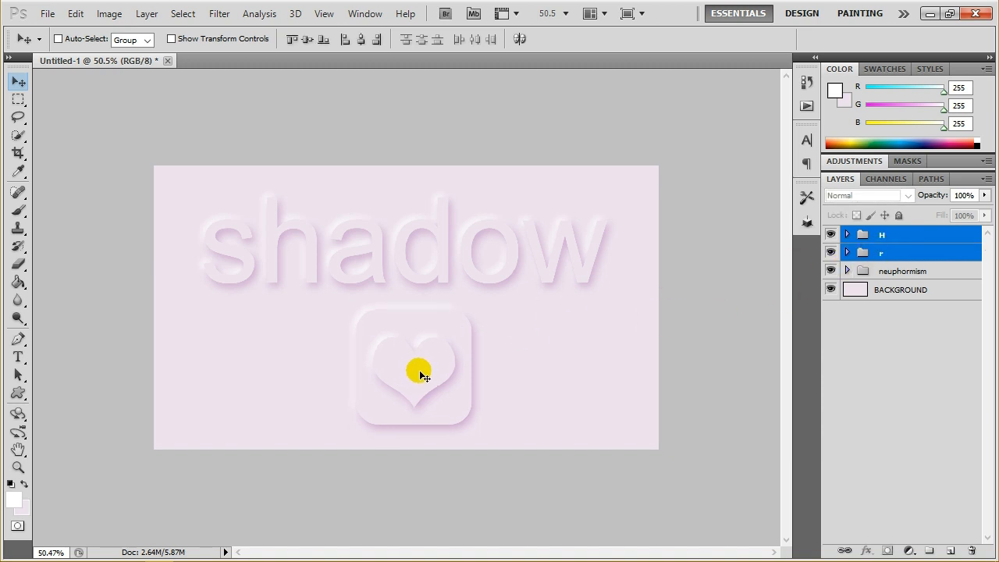
Step: Move the "neuphormism" text group slightly up and to the right on the canvas
{"action": "left_click", "coordinate": [870, 271]}
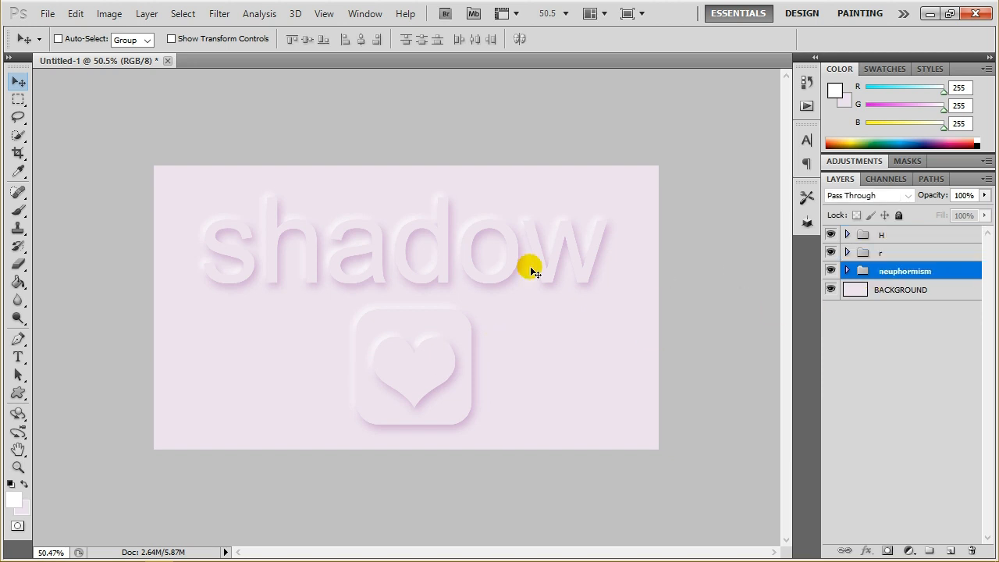
{"action": "left_click_drag", "start_coordinate": [504, 263], "coordinate": [513, 258]}
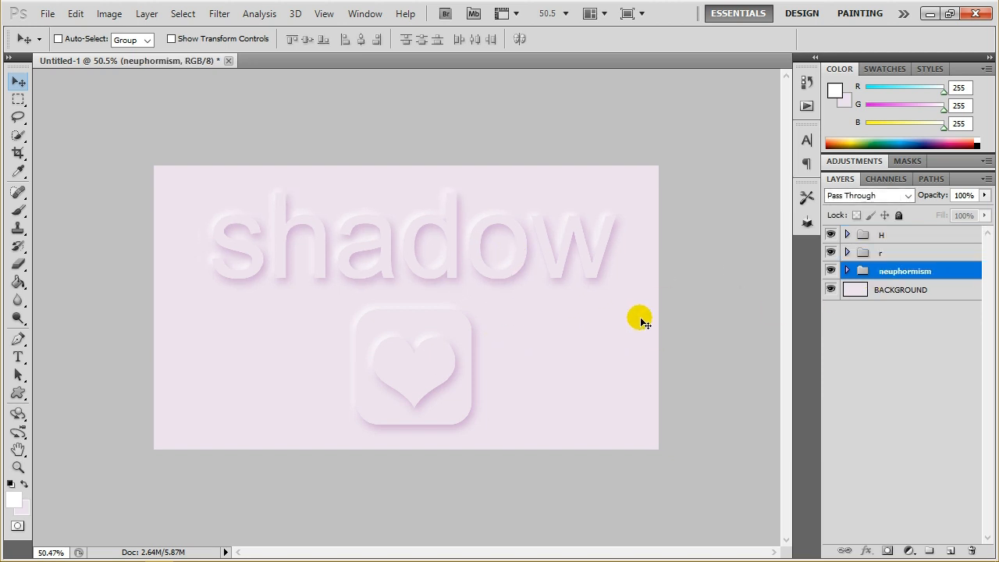
Step: Move the "r" and "H" groups together slightly down on the canvas, and select the "H" group
{"action": "left_click", "coordinate": [876, 252]}
{"action": "left_click", "coordinate": [882, 234], "text": "shift"}
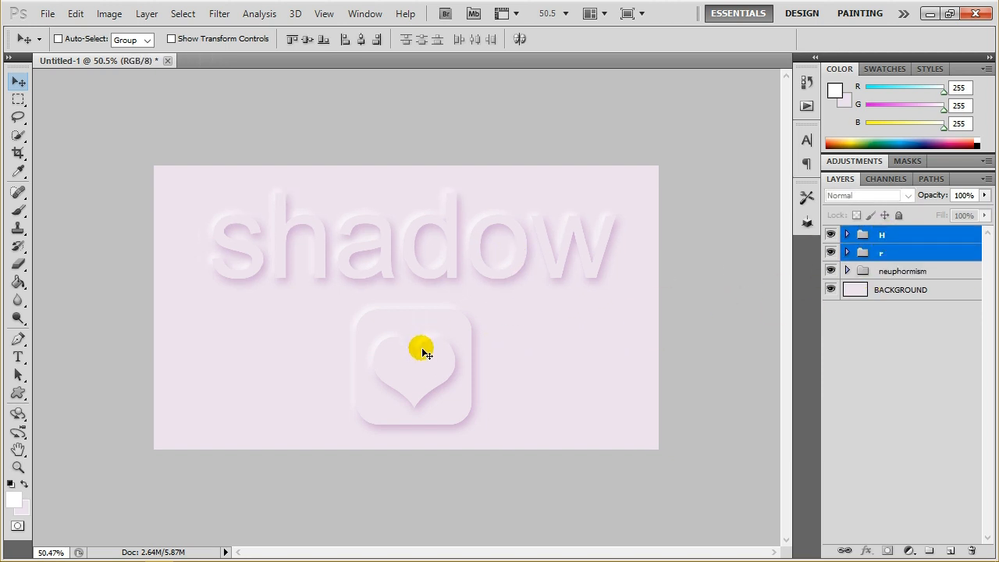
{"action": "left_click_drag", "start_coordinate": [422, 351], "coordinate": [424, 355]}
{"action": "left_click", "coordinate": [884, 234]}
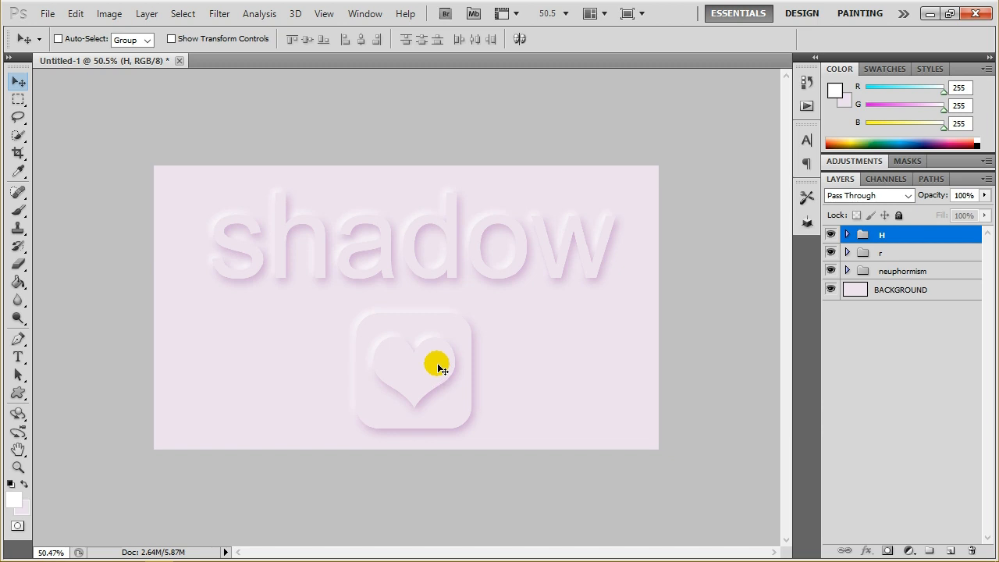
Step: Examine the shadow text, rounded square and heart at 100% zoom, including with the panels hidden
{"action": "left_click", "coordinate": [19, 467]}
{"action": "left_click", "coordinate": [378, 38]}
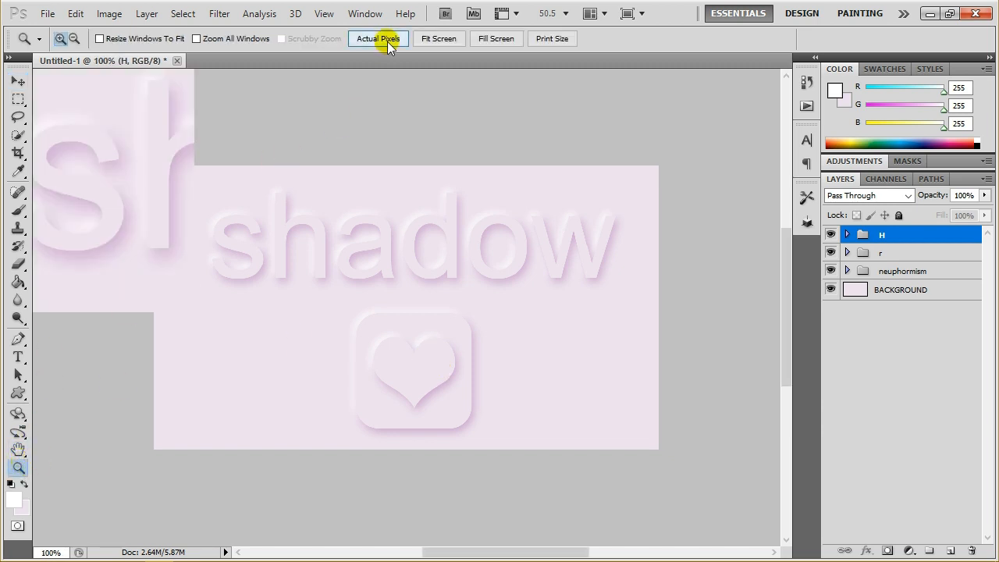
{"action": "key", "text": "Tab"}
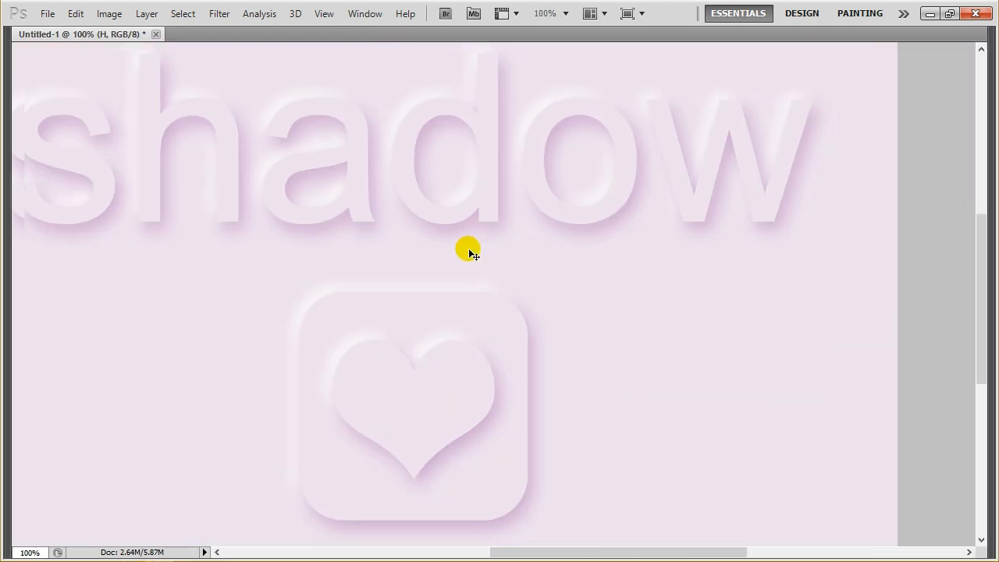
{"action": "scroll", "coordinate": [472, 254], "scroll_direction": "down", "scroll_amount": 2}
{"action": "scroll", "coordinate": [472, 254], "scroll_direction": "up", "scroll_amount": 4}
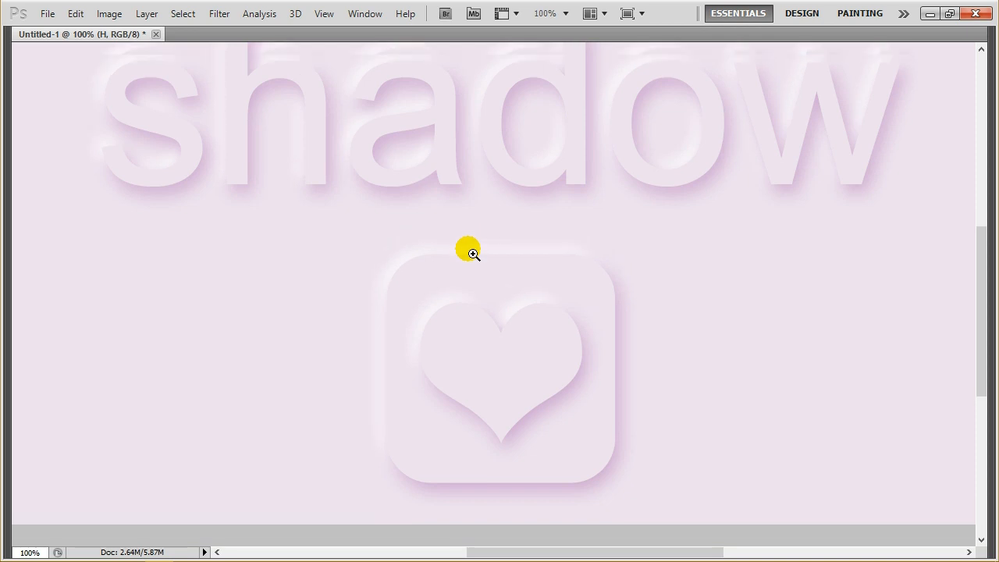
{"action": "scroll", "coordinate": [473, 254], "scroll_direction": "up", "scroll_amount": 1}
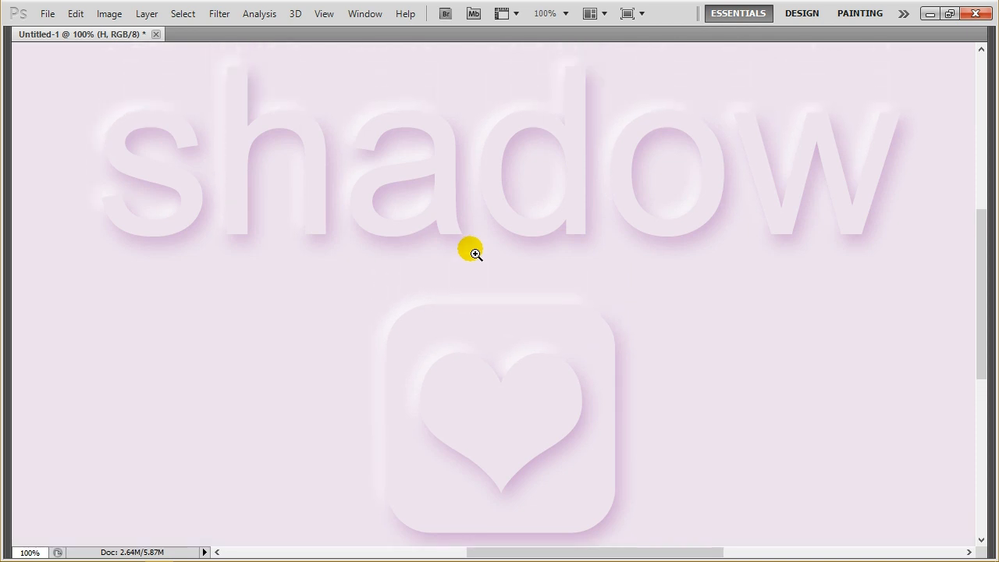
{"action": "scroll", "coordinate": [568, 240], "scroll_direction": "down", "scroll_amount": 1}
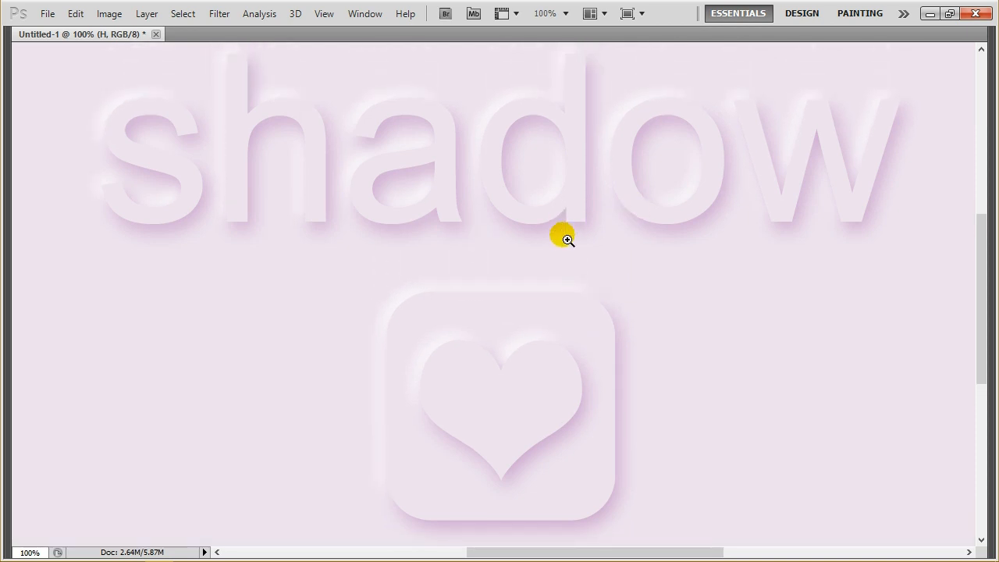
{"action": "key", "text": "z"}
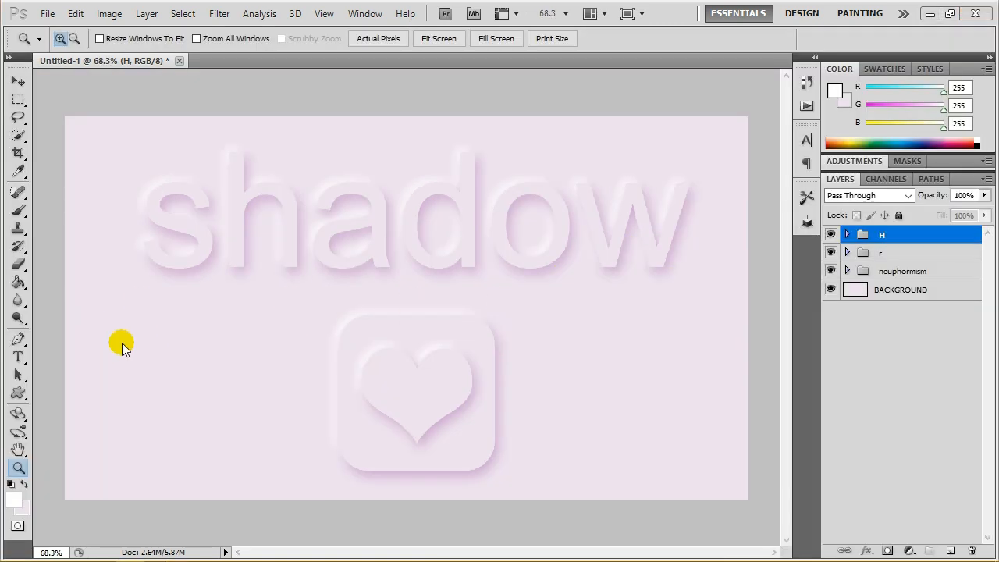
{"action": "left_click", "coordinate": [23, 468]}
{"action": "left_click", "coordinate": [381, 38]}
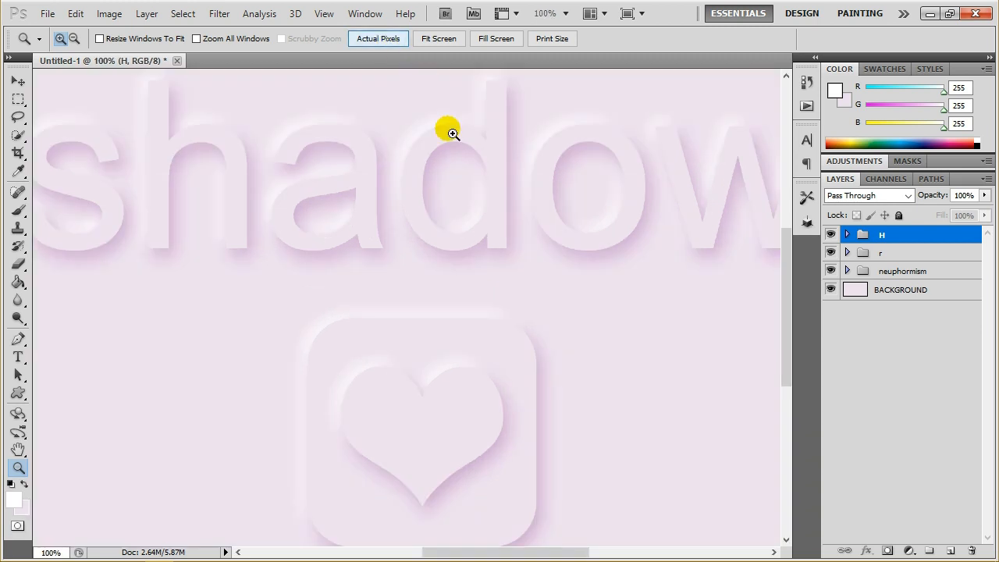
{"action": "scroll", "coordinate": [461, 195], "scroll_direction": "down", "scroll_amount": 3}
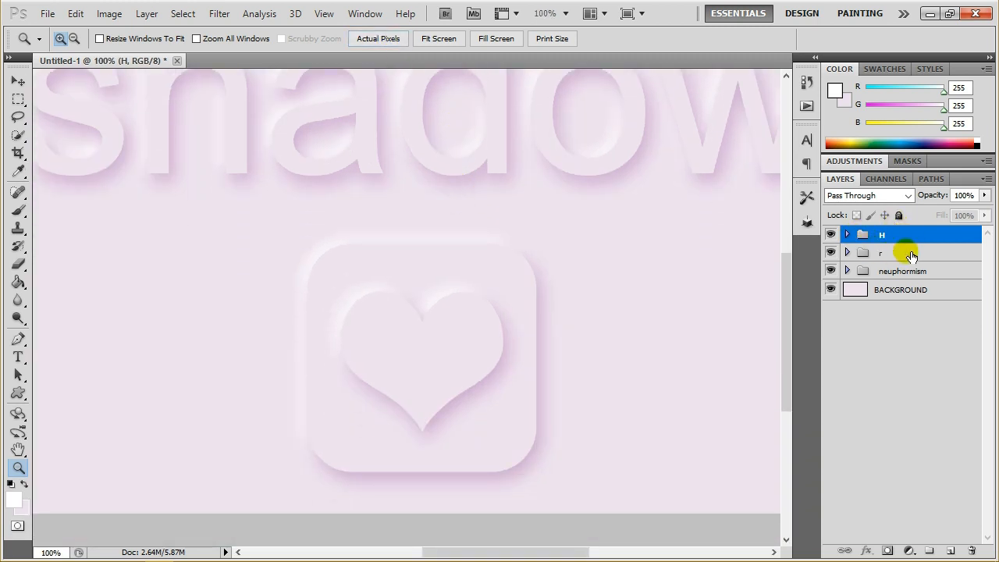
Step: Set the Drop Shadow size of layer "1" in the "r" group to 35 px
{"action": "left_click", "coordinate": [857, 254]}
{"action": "left_click", "coordinate": [848, 253]}
{"action": "left_click", "coordinate": [924, 298]}
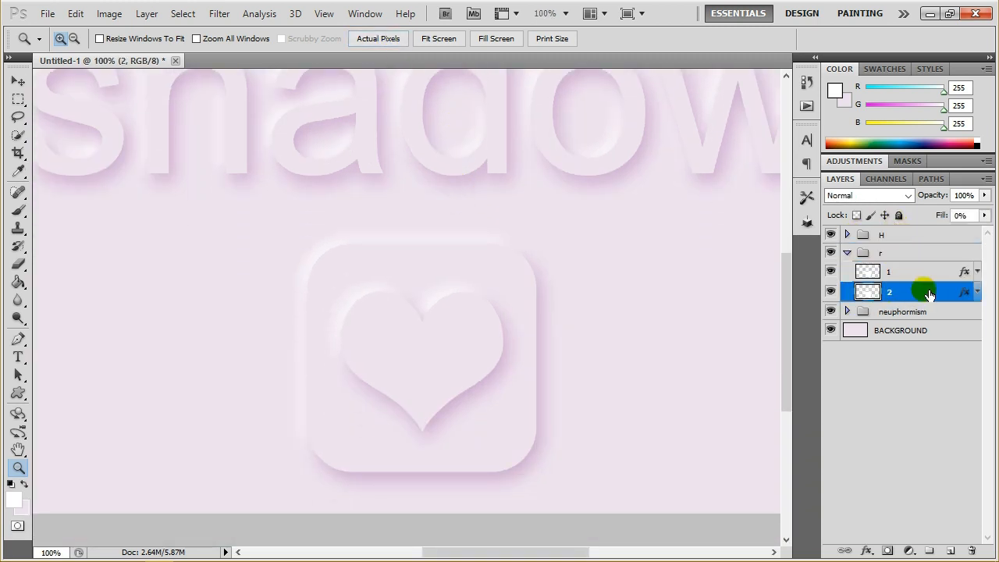
{"action": "right_click", "coordinate": [926, 291]}
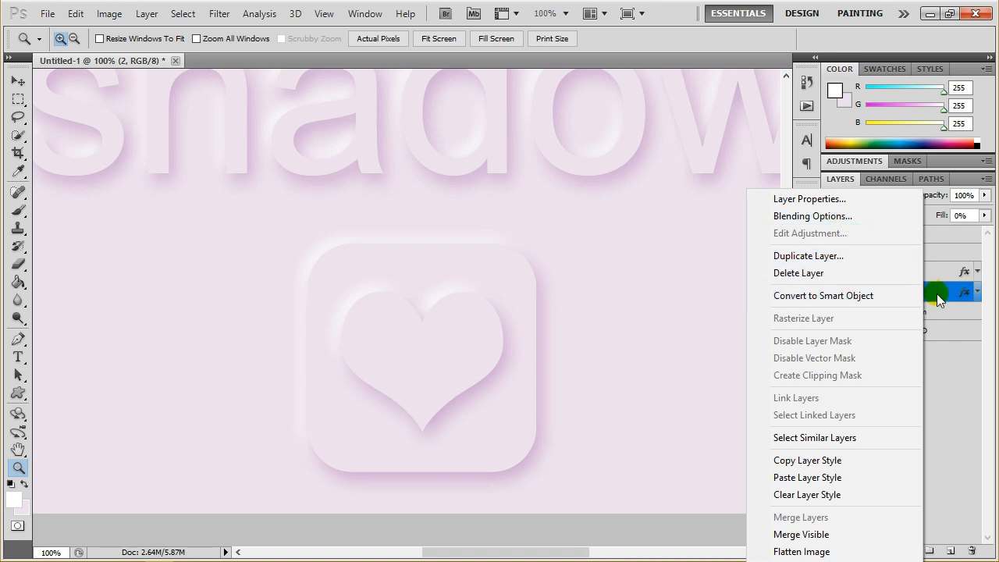
{"action": "left_click", "coordinate": [936, 294]}
{"action": "left_click", "coordinate": [932, 270]}
{"action": "right_click", "coordinate": [931, 270]}
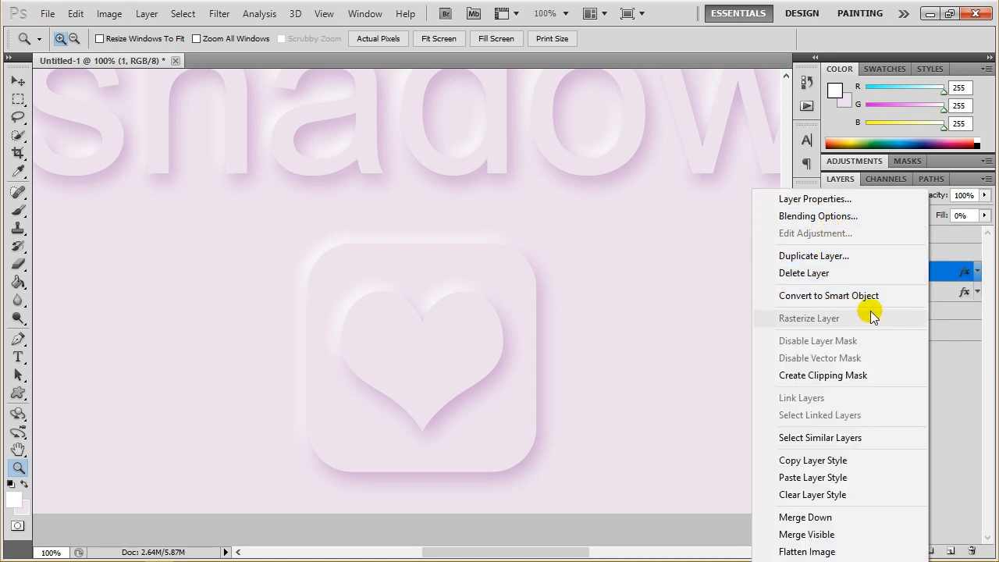
{"action": "left_click", "coordinate": [820, 217]}
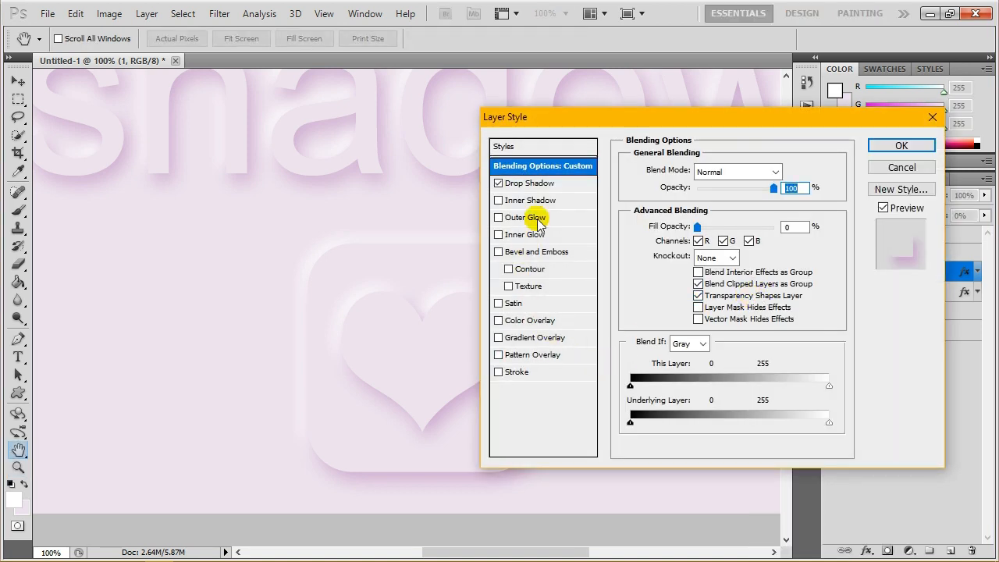
{"action": "left_click", "coordinate": [523, 184]}
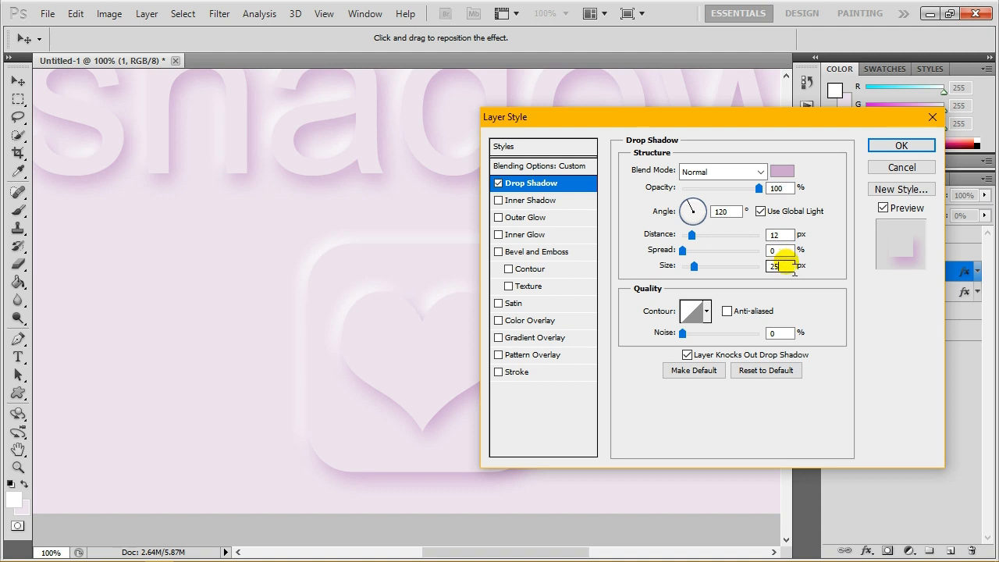
{"action": "left_click_drag", "start_coordinate": [795, 269], "coordinate": [724, 269]}
{"action": "type", "text": "35"}
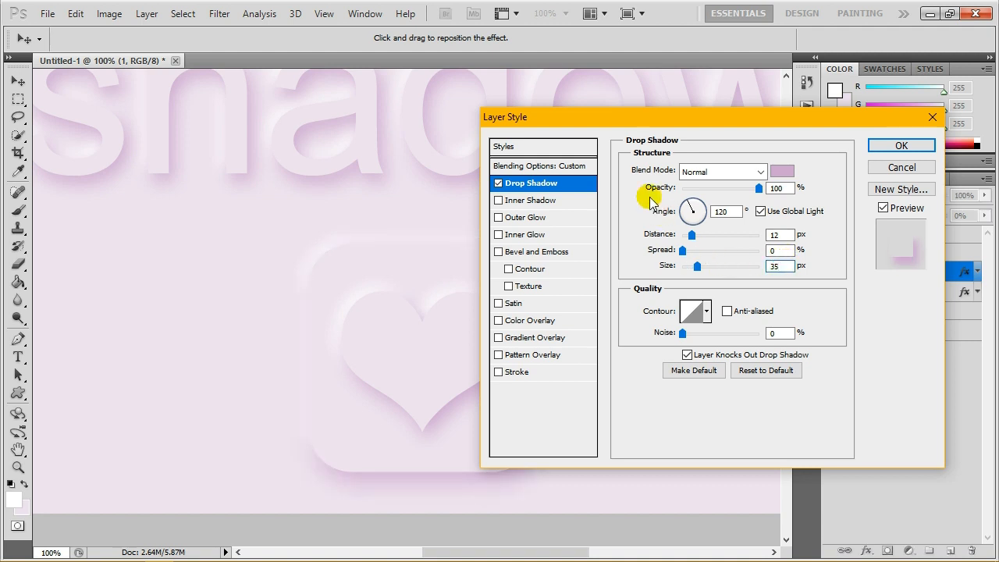
Step: Set the same Drop Shadow's distance to 14 px and apply the layer style
{"action": "mouse_move", "coordinate": [631, 126]}
{"action": "left_mouse_down"}
{"action": "mouse_move", "coordinate": [823, 125]}
{"action": "mouse_move", "coordinate": [627, 123]}
{"action": "left_mouse_up"}
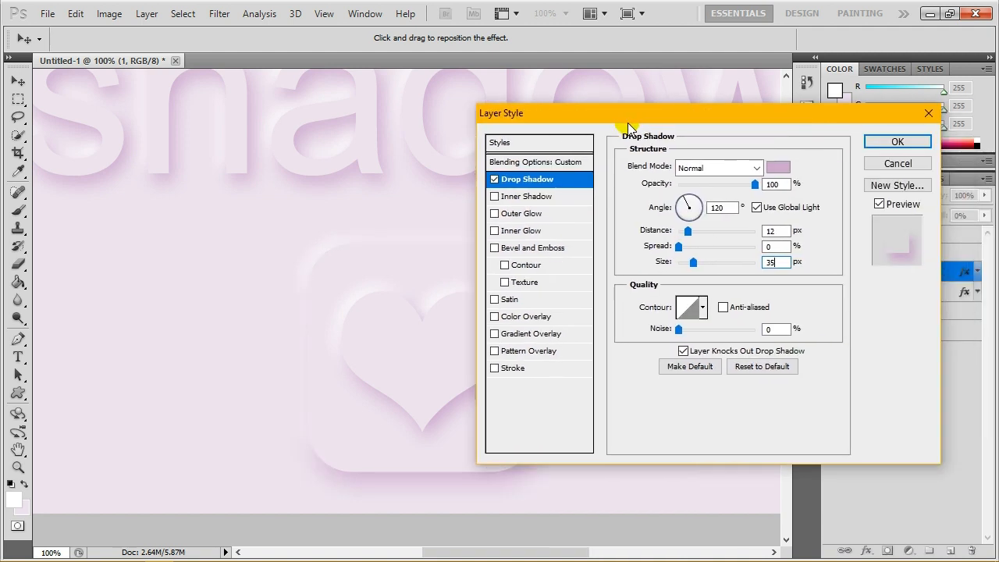
{"action": "left_click_drag", "start_coordinate": [784, 231], "coordinate": [722, 231]}
{"action": "type", "text": "1"}
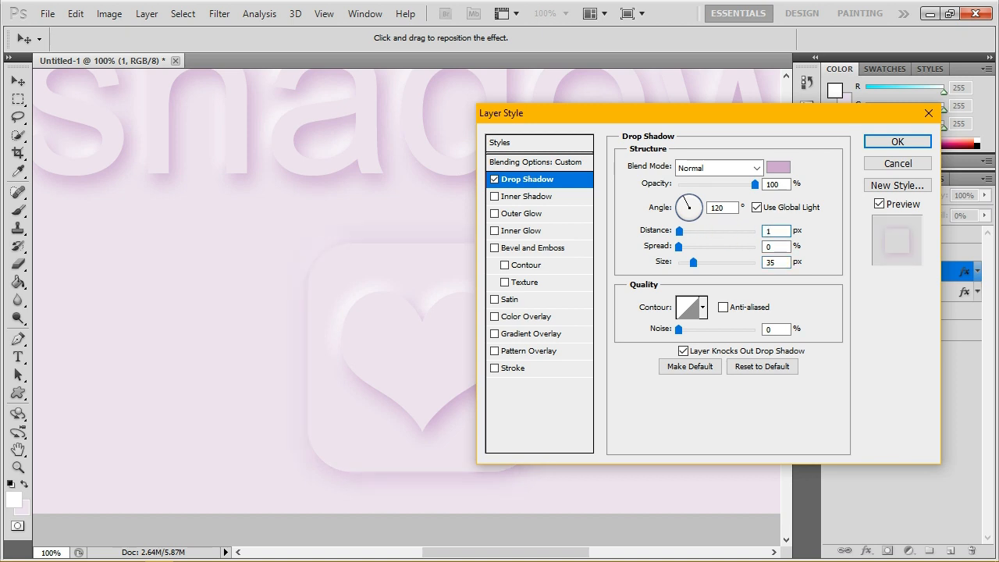
{"action": "type", "text": "4"}
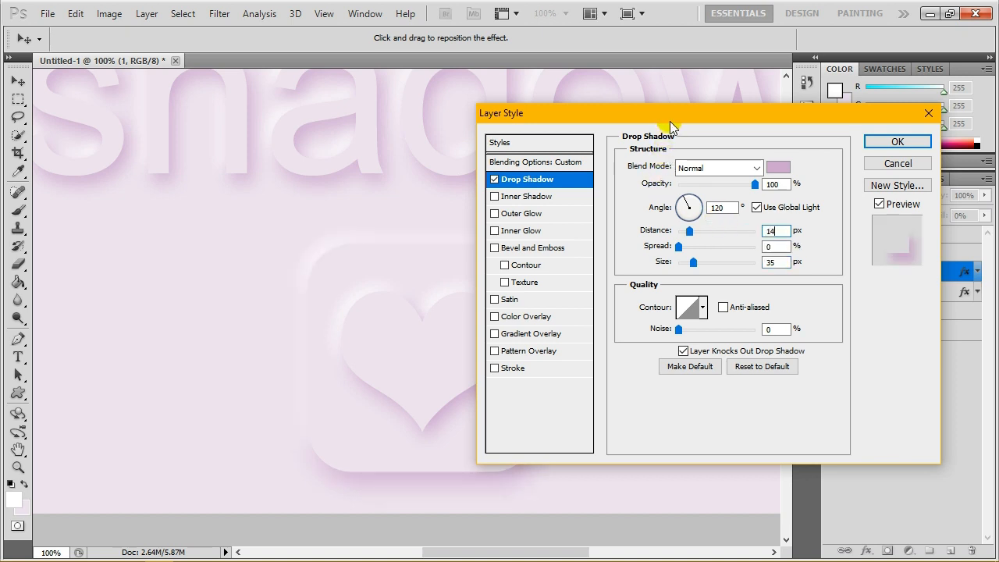
{"action": "mouse_move", "coordinate": [669, 121]}
{"action": "left_mouse_down"}
{"action": "mouse_move", "coordinate": [868, 123]}
{"action": "mouse_move", "coordinate": [674, 127]}
{"action": "left_mouse_up"}
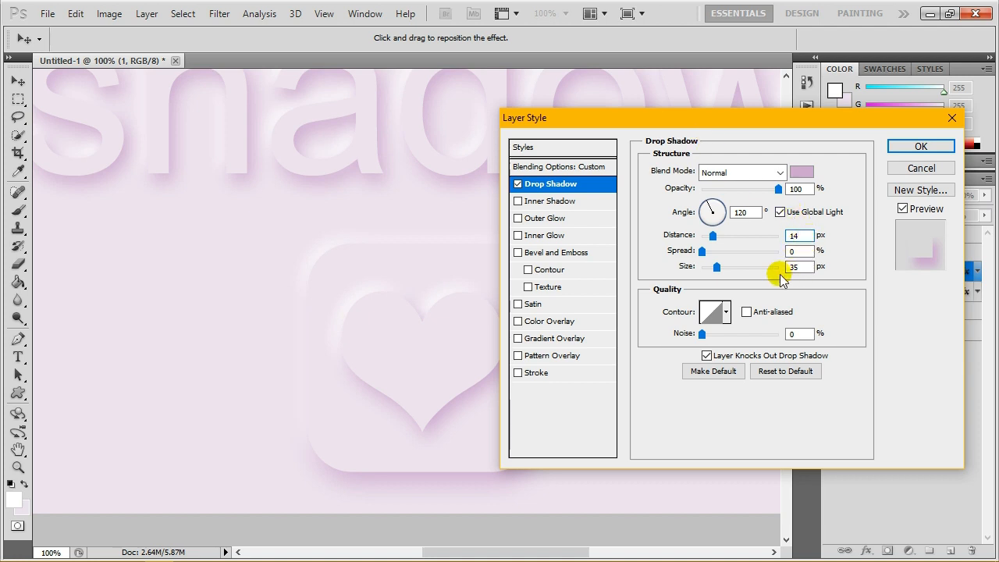
{"action": "left_click", "coordinate": [912, 147]}
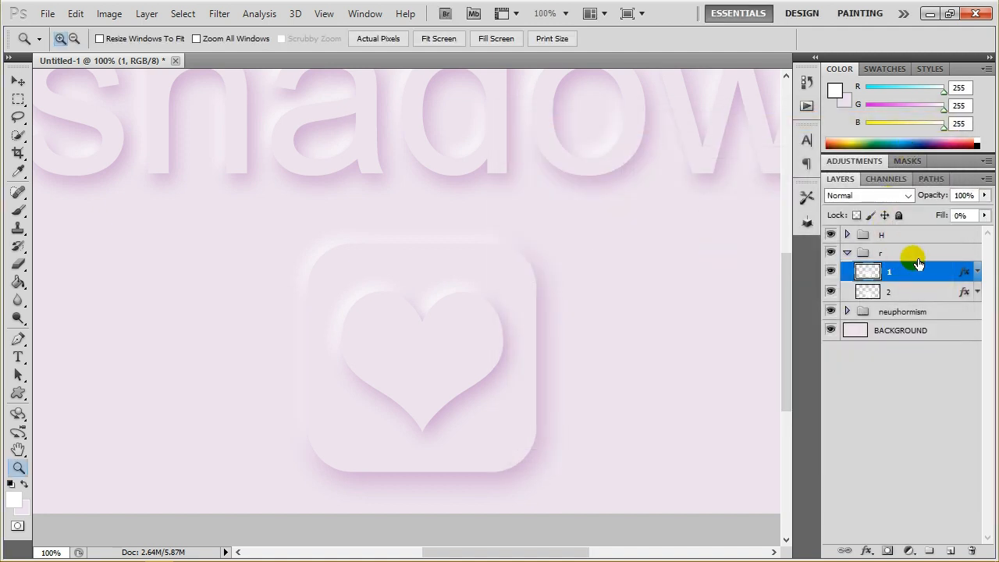
Step: Set the white Drop Shadow of layer "2" in the "r" group to distance 12 px and size 25 px
{"action": "right_click", "coordinate": [900, 285]}
{"action": "left_click", "coordinate": [827, 218]}
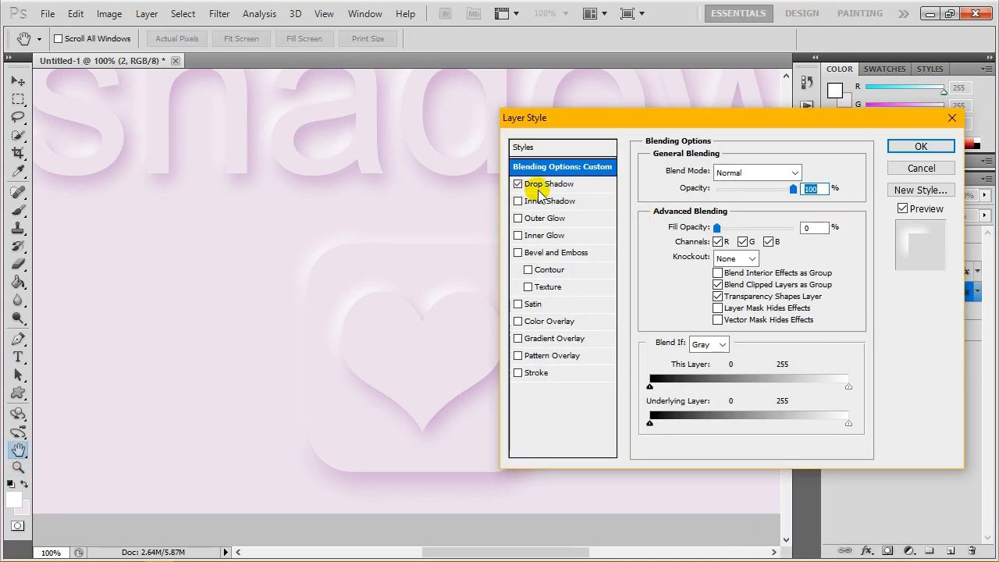
{"action": "left_click", "coordinate": [542, 184]}
{"action": "left_click_drag", "start_coordinate": [810, 240], "coordinate": [754, 237]}
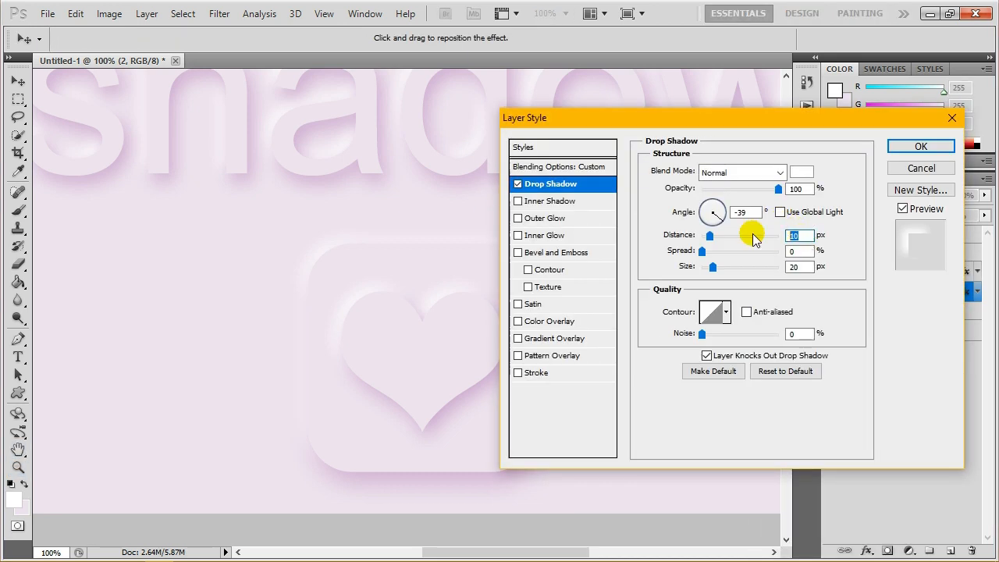
{"action": "type", "text": "12"}
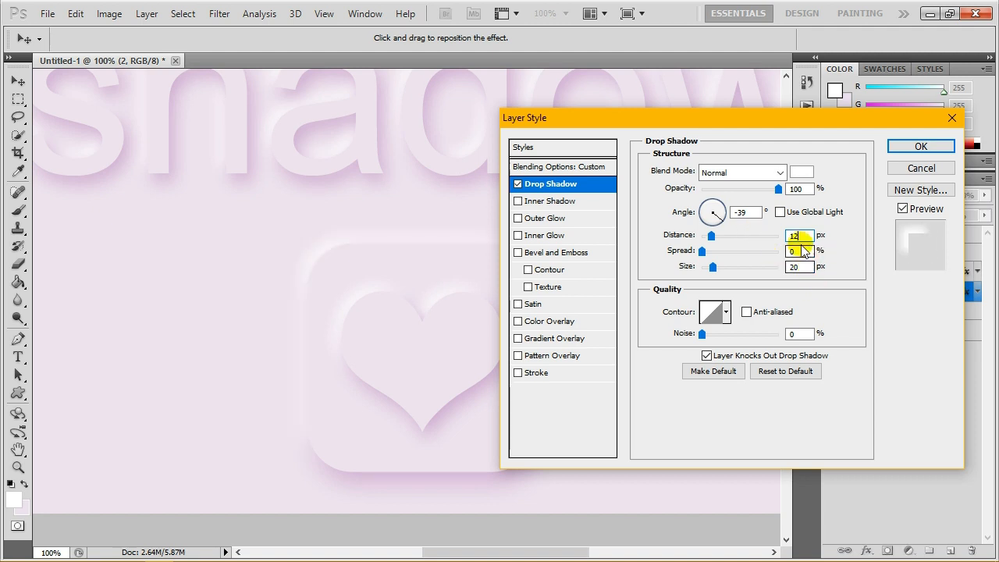
{"action": "left_click_drag", "start_coordinate": [801, 267], "coordinate": [778, 273]}
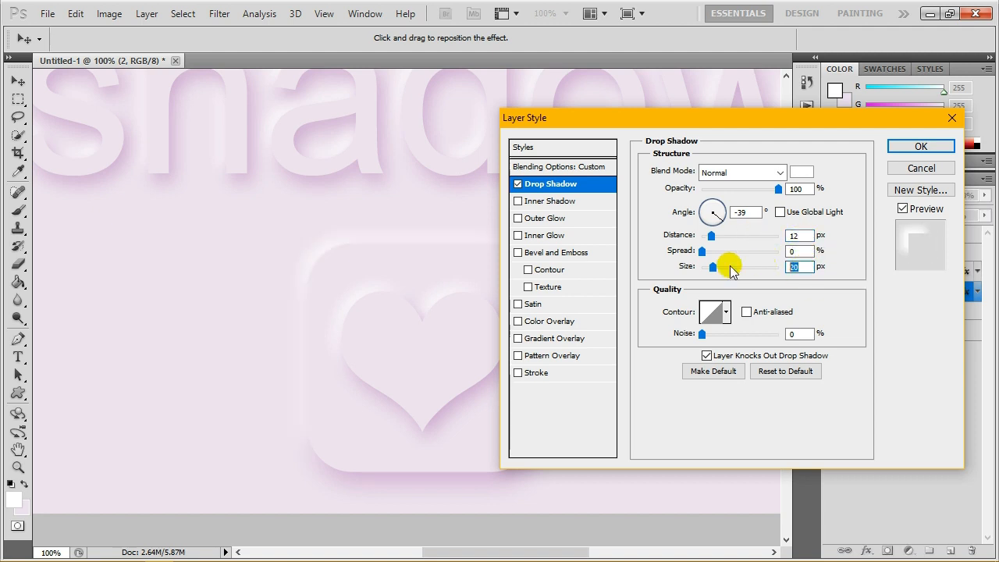
{"action": "type", "text": "2"}
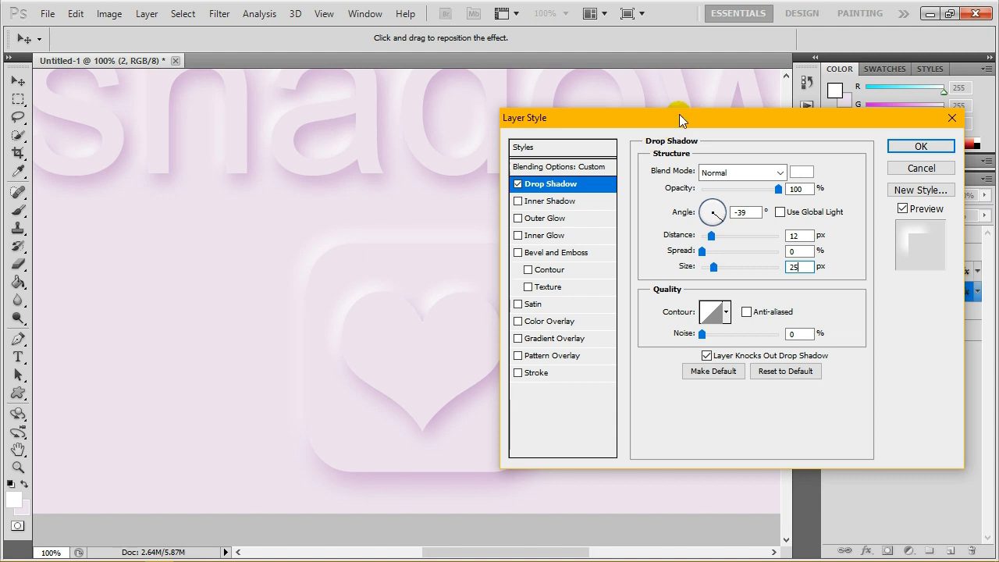
{"action": "left_click_drag", "start_coordinate": [679, 119], "coordinate": [721, 132]}
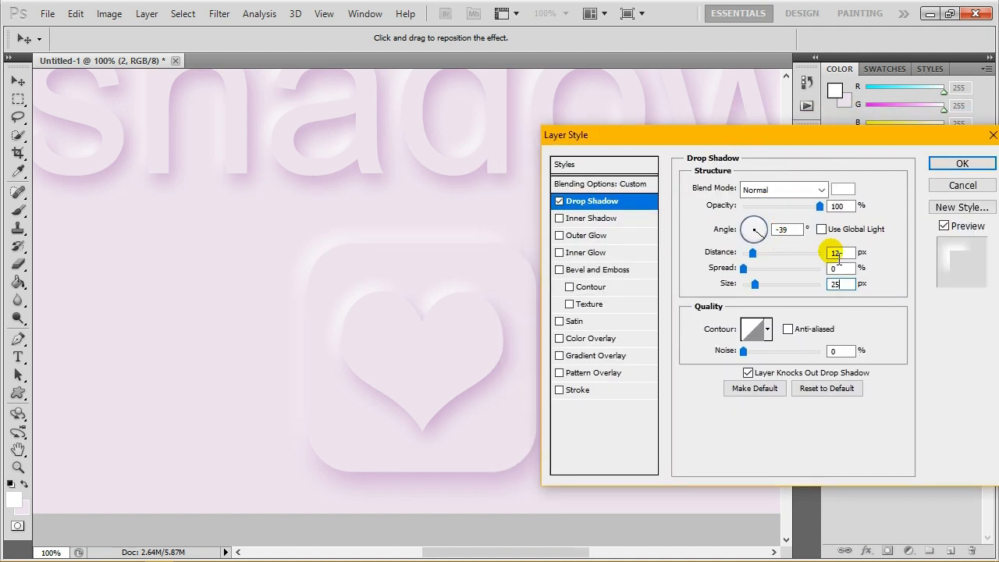
Step: Set the white Drop Shadow's distance to 14 px and apply the layer style
{"action": "left_click_drag", "start_coordinate": [847, 258], "coordinate": [822, 258]}
{"action": "type", "text": "1"}
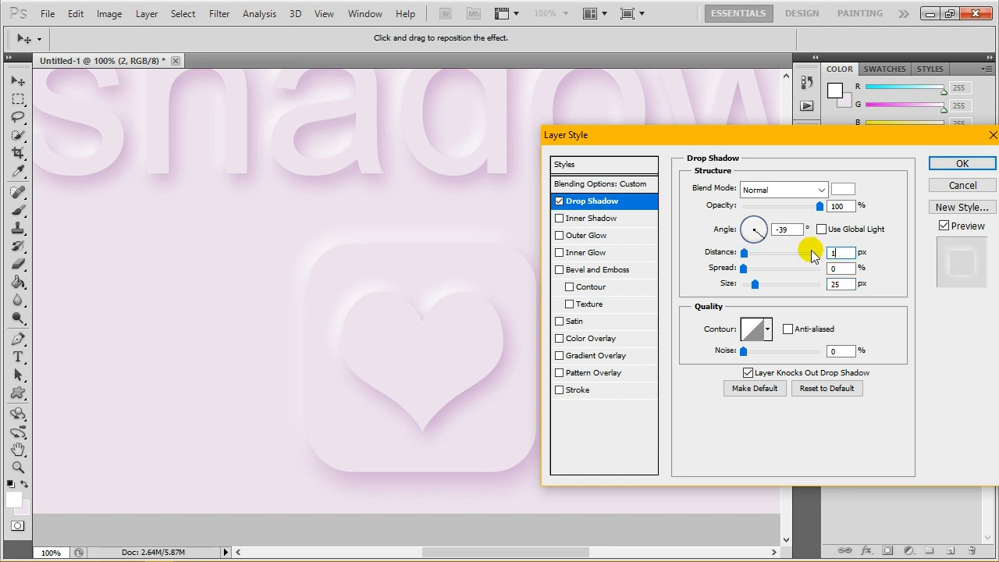
{"action": "type", "text": "8"}
{"action": "left_click_drag", "start_coordinate": [704, 135], "coordinate": [599, 135]}
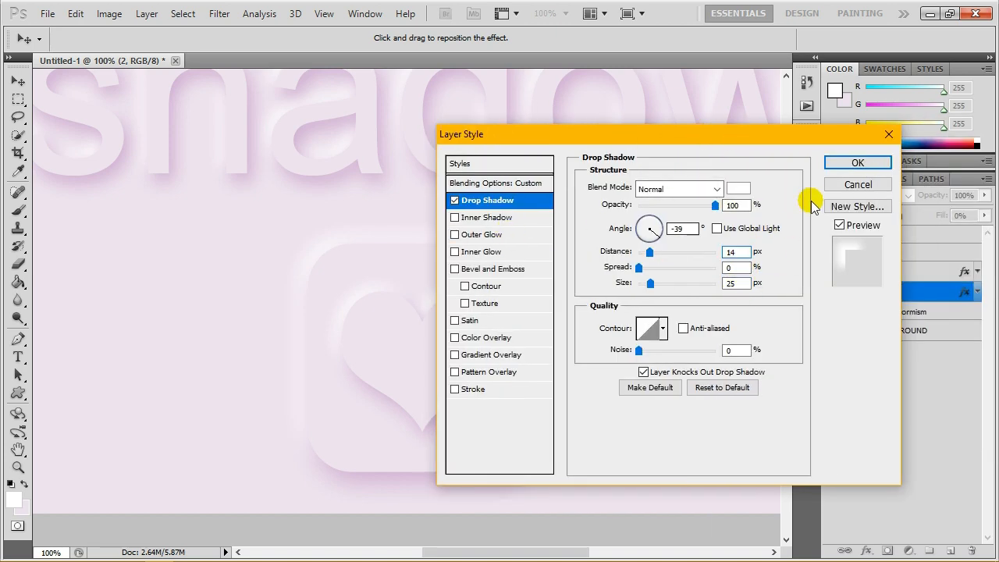
{"action": "left_click", "coordinate": [858, 162]}
Step: Copy the layer style of layer "1" in the "r" group and paste it onto layer "1" in the "H" group
{"action": "left_click", "coordinate": [919, 284]}
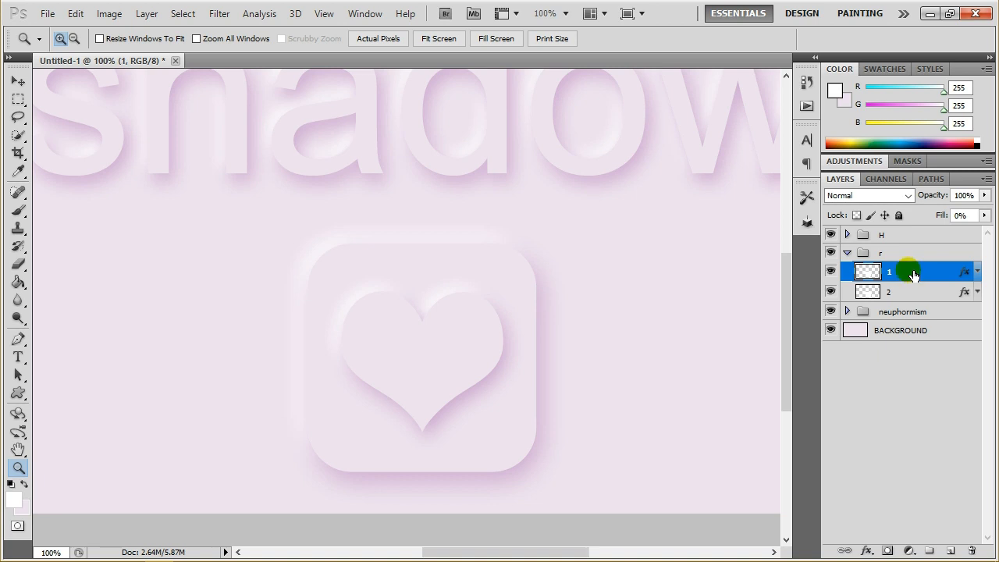
{"action": "left_click", "coordinate": [848, 235]}
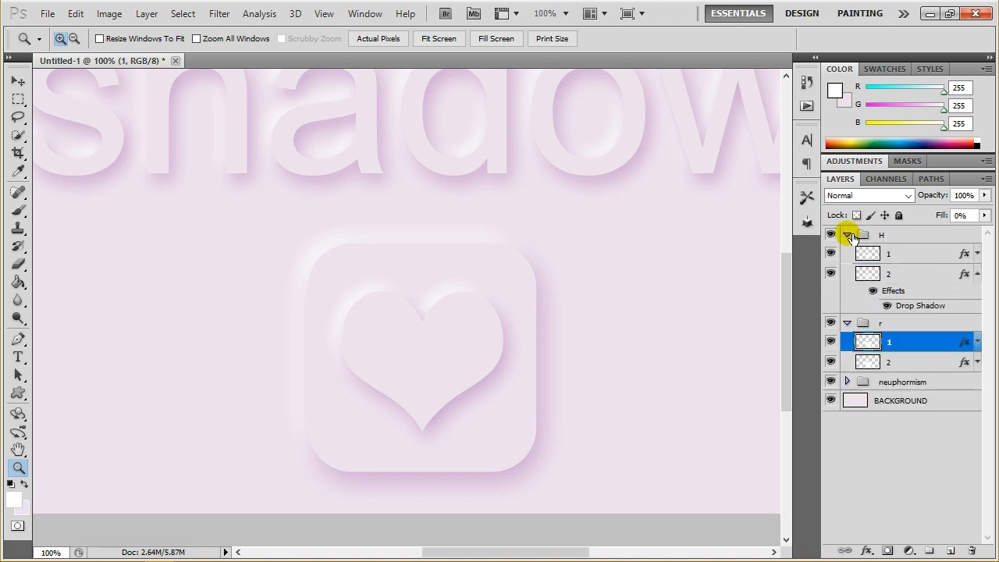
{"action": "right_click", "coordinate": [924, 341]}
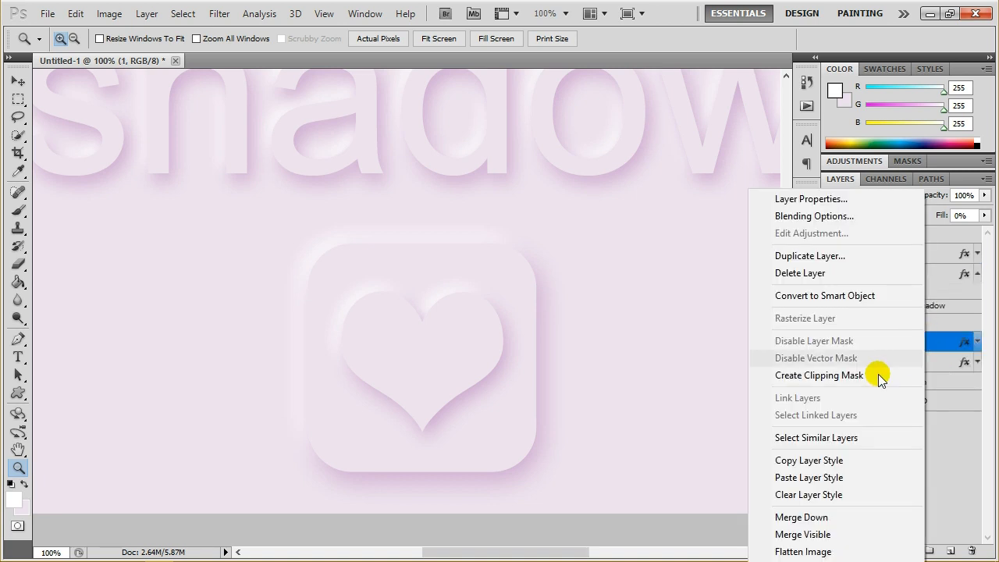
{"action": "left_click", "coordinate": [809, 461]}
{"action": "left_click", "coordinate": [917, 253]}
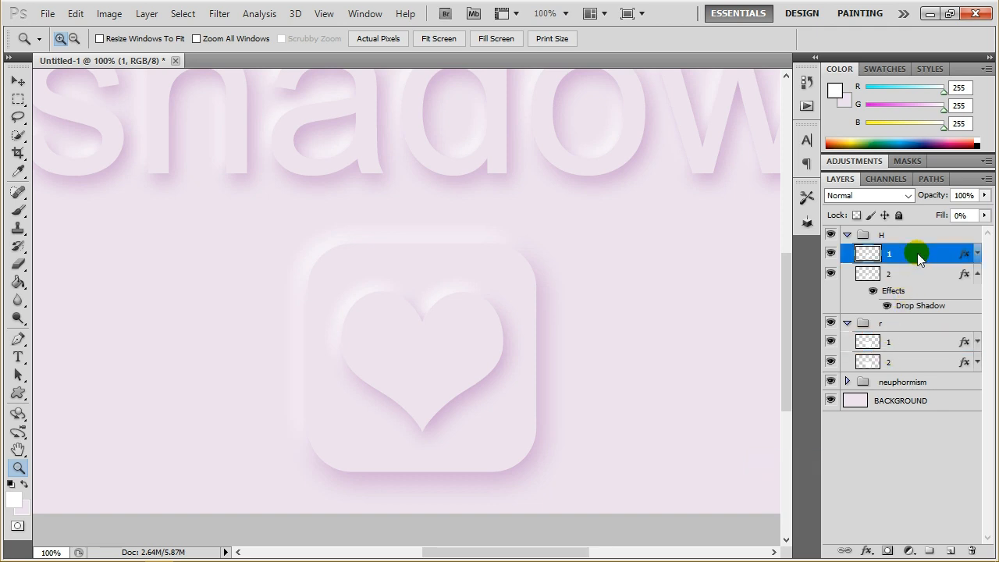
{"action": "right_click", "coordinate": [917, 253]}
{"action": "left_click", "coordinate": [812, 477]}
Step: Copy the layer style of layer "2" in "r" onto layer "2" in "H", and collapse both groups
{"action": "left_click", "coordinate": [917, 362]}
{"action": "right_click", "coordinate": [919, 362]}
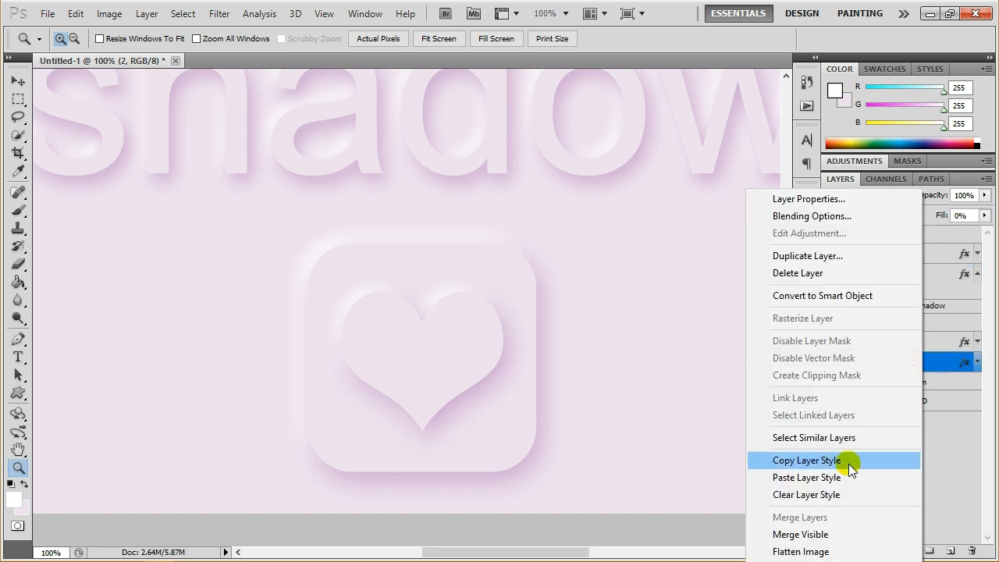
{"action": "left_click", "coordinate": [808, 478]}
{"action": "left_click", "coordinate": [925, 275]}
{"action": "right_click", "coordinate": [926, 275]}
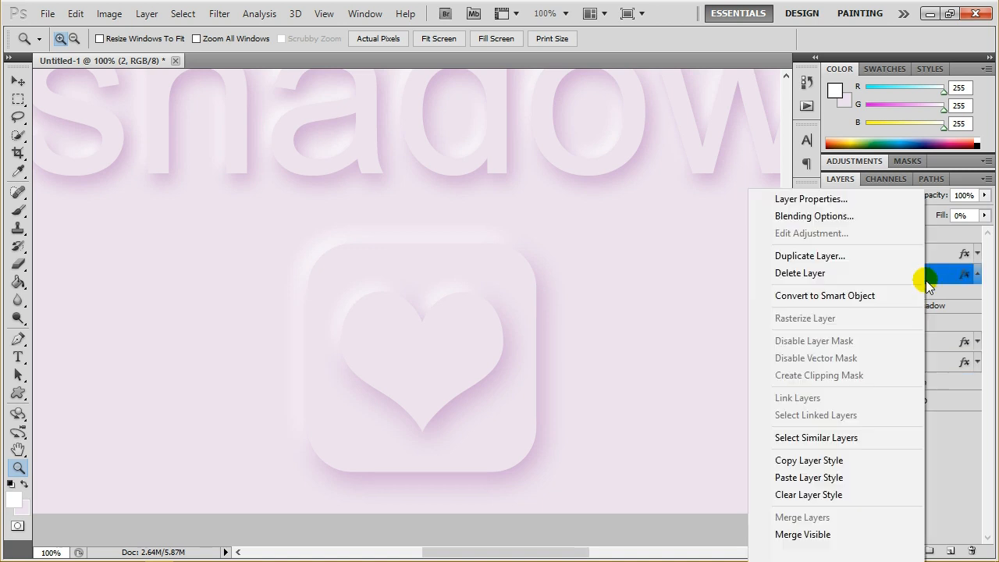
{"action": "left_click", "coordinate": [837, 478]}
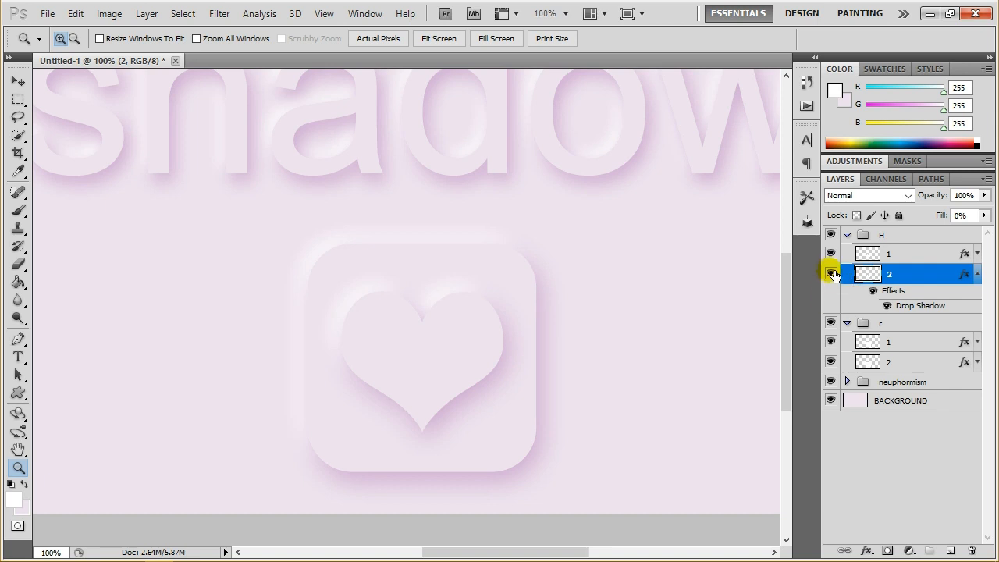
{"action": "left_click", "coordinate": [847, 236]}
{"action": "left_click", "coordinate": [846, 252]}
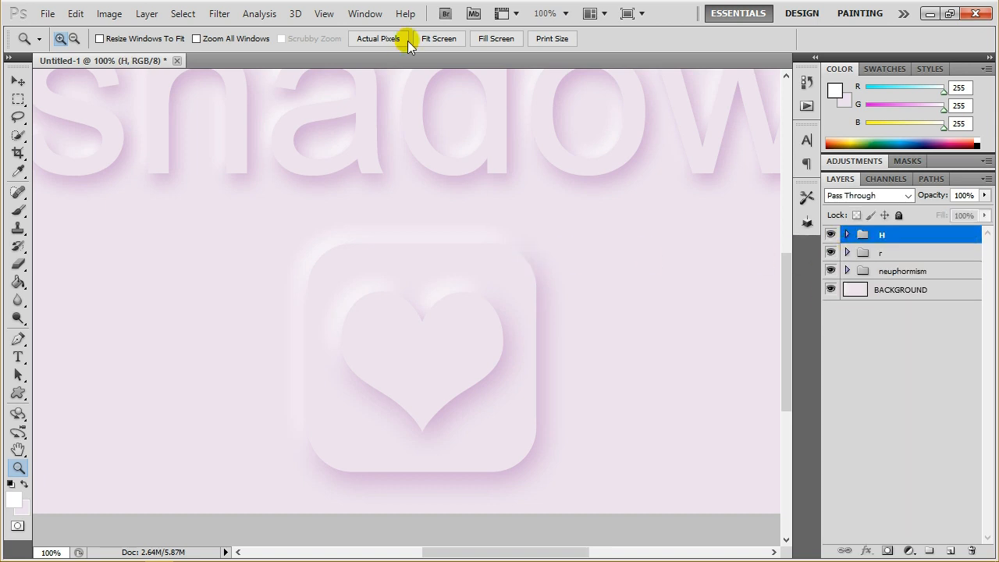